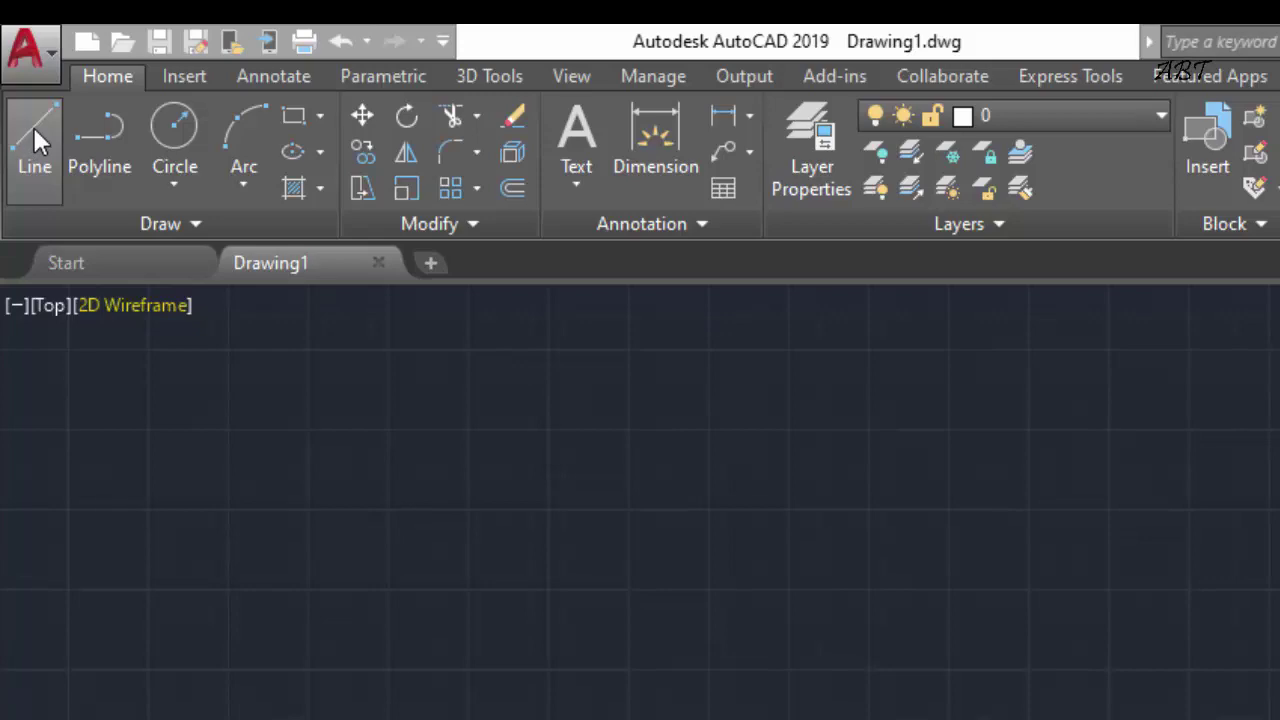
Start a line at a first point with Ortho mode turned on
click(32, 127)
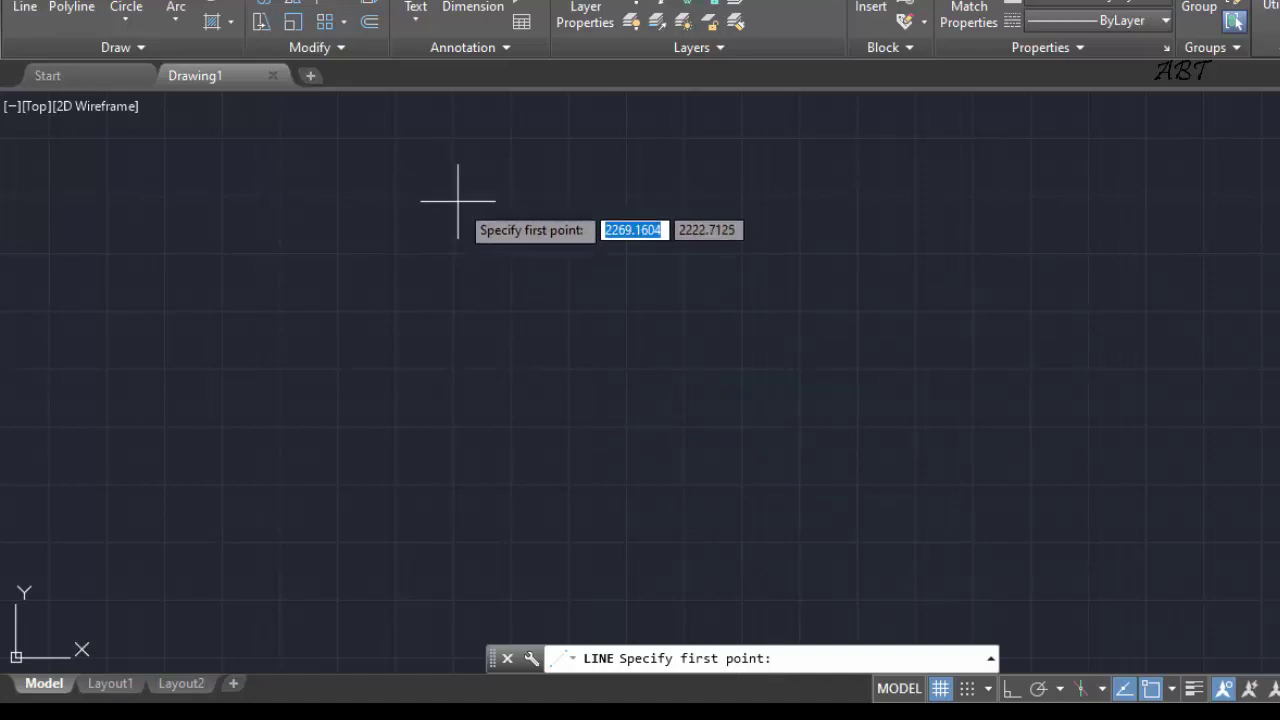
click(458, 201)
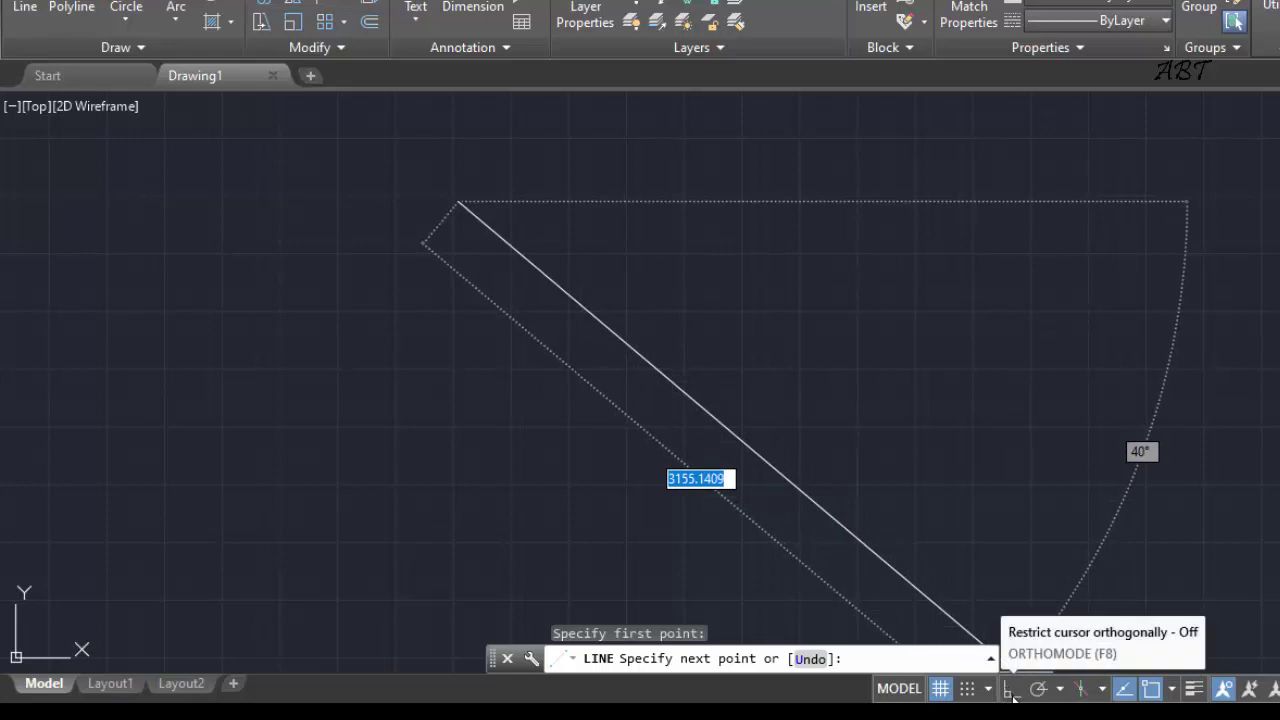
key(F8)
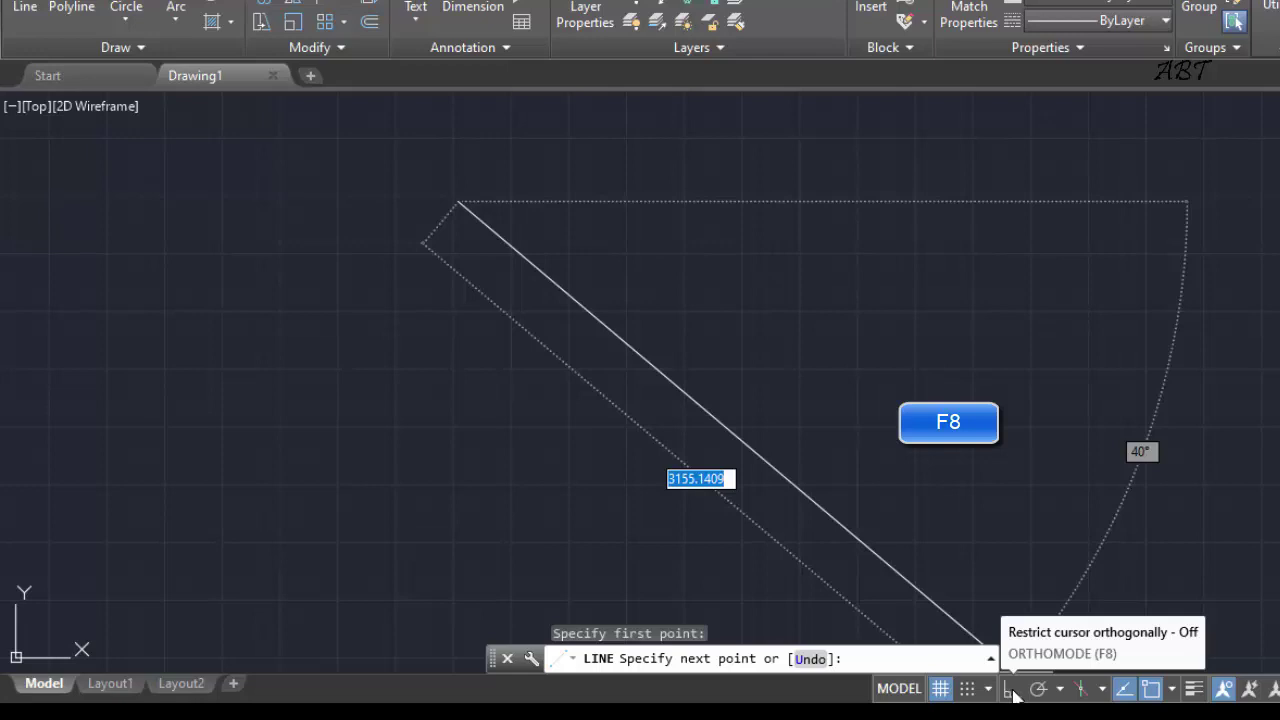
click(1010, 694)
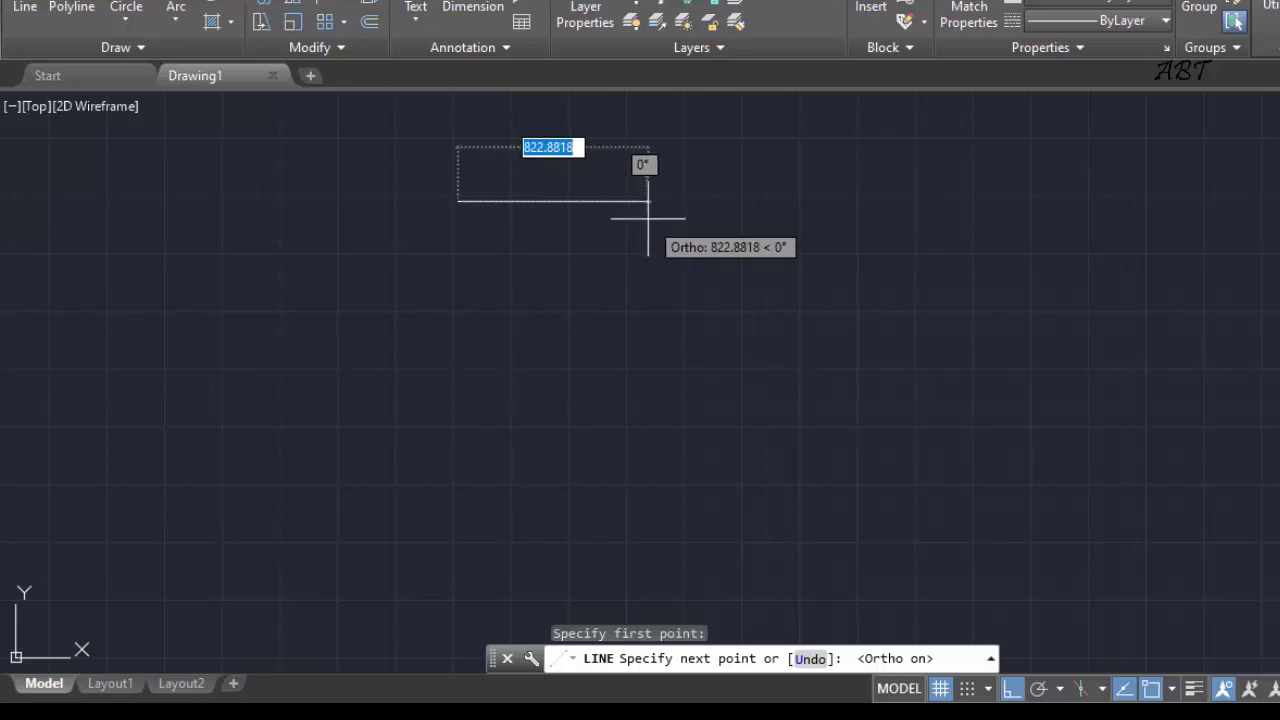
Draw three 200-unit line segments going right, down, then right again
text(20)
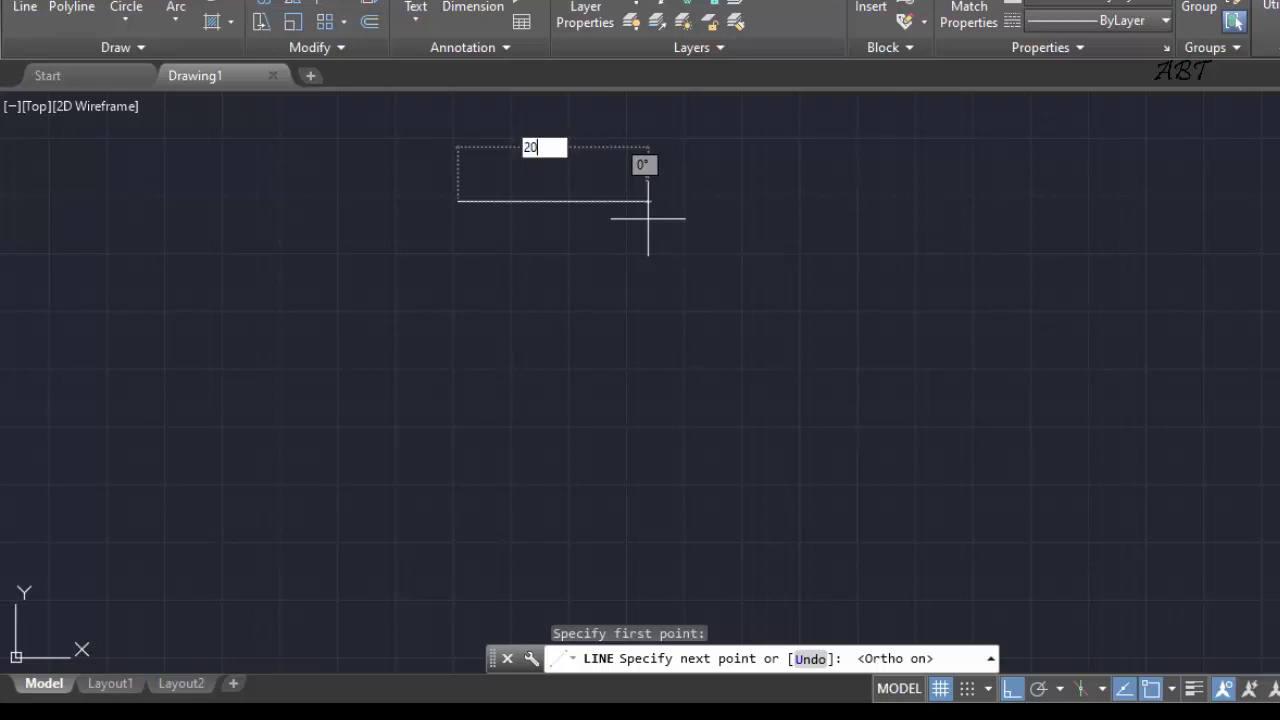
text(0)
key(Return)
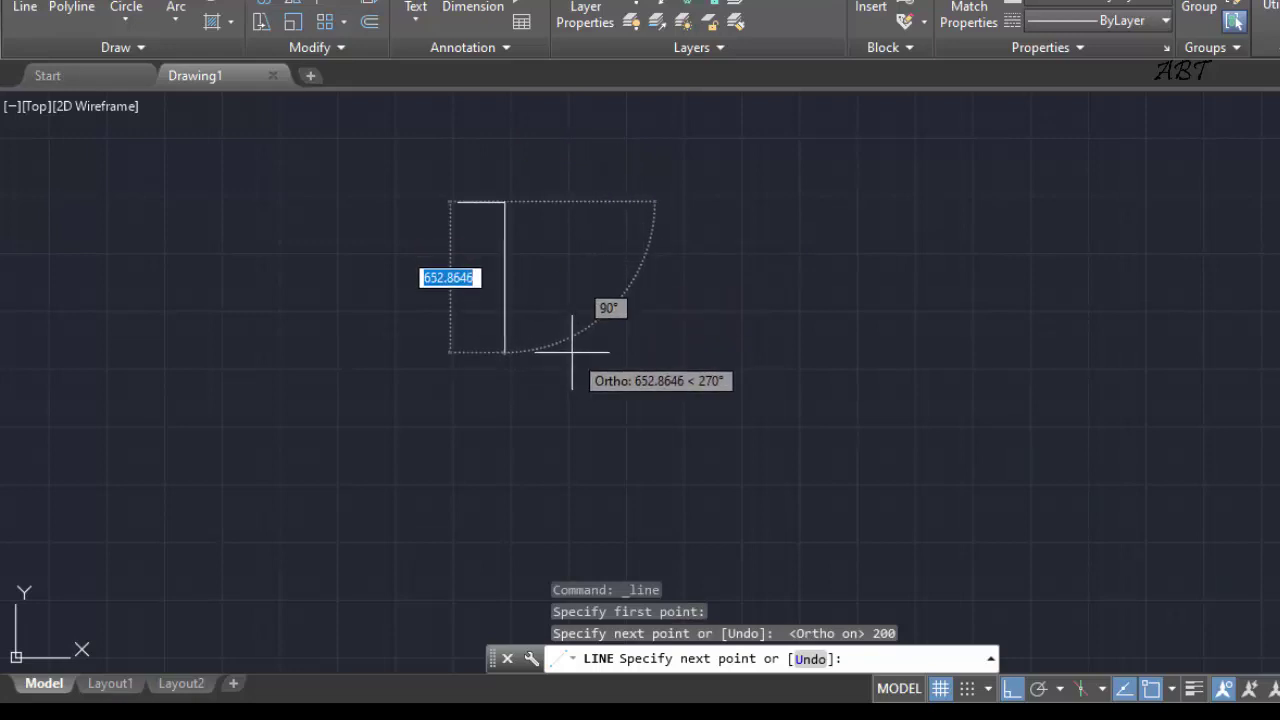
text(200)
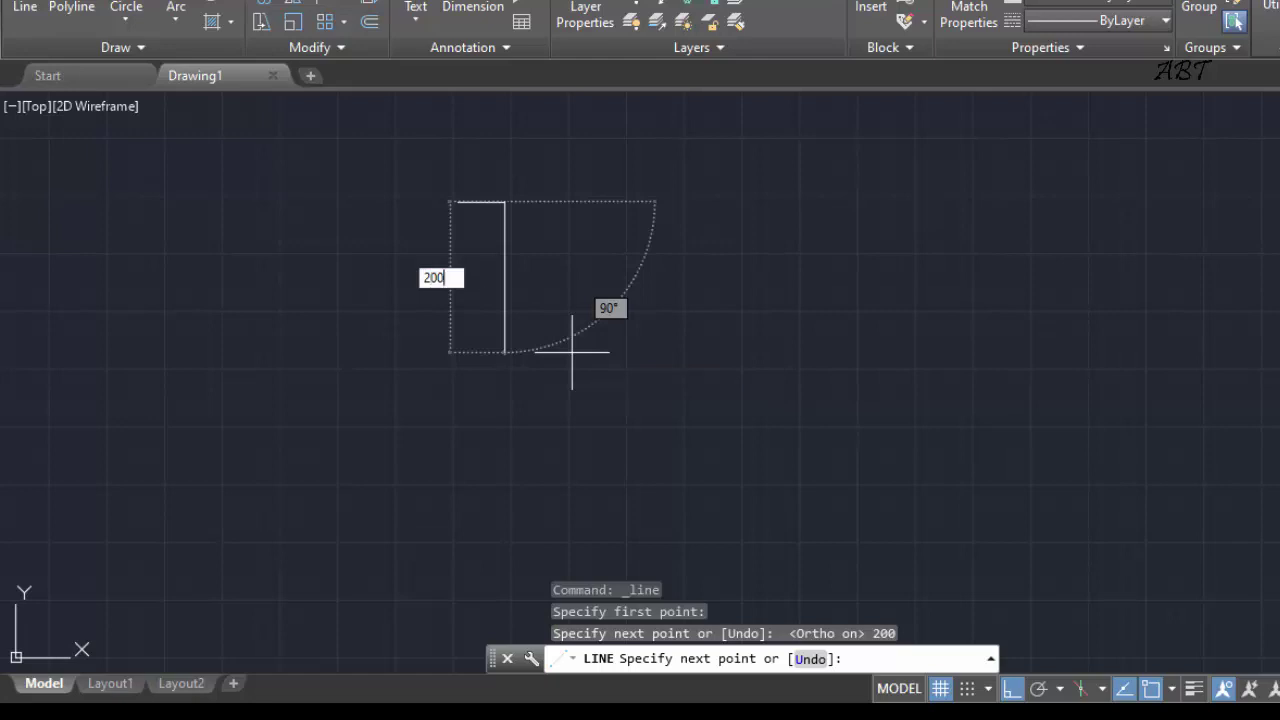
key(Return)
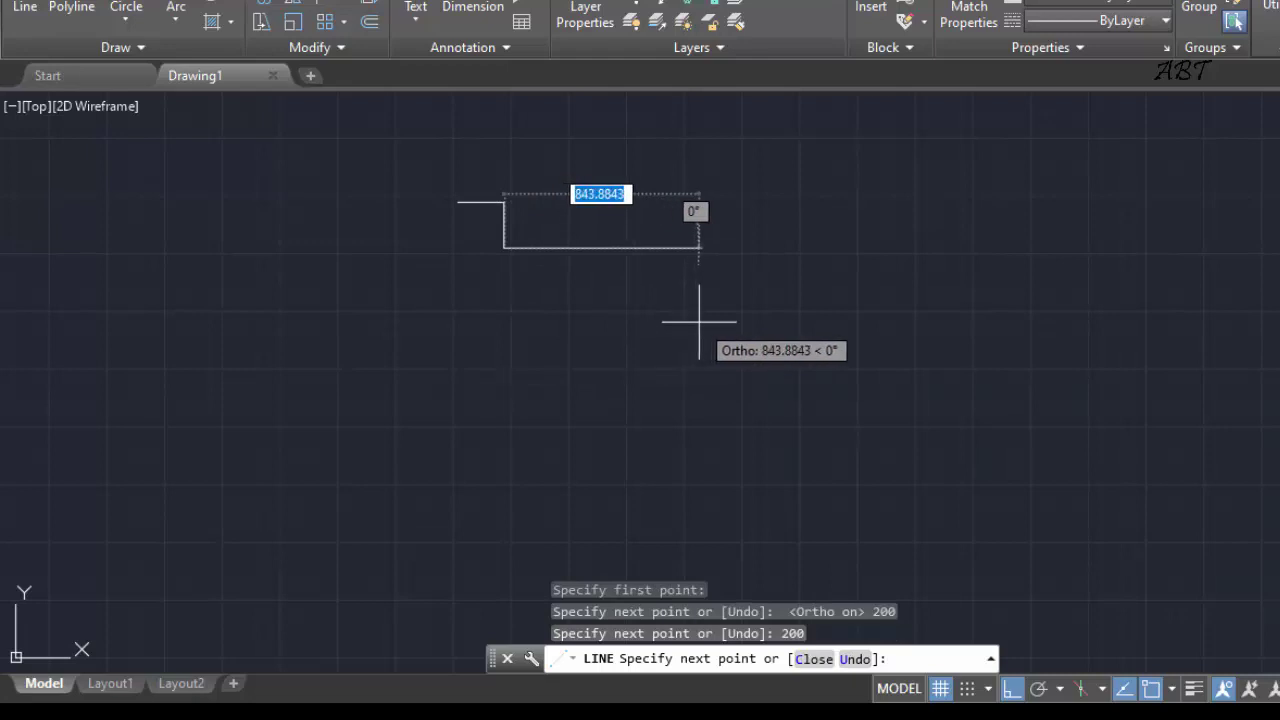
text(200)
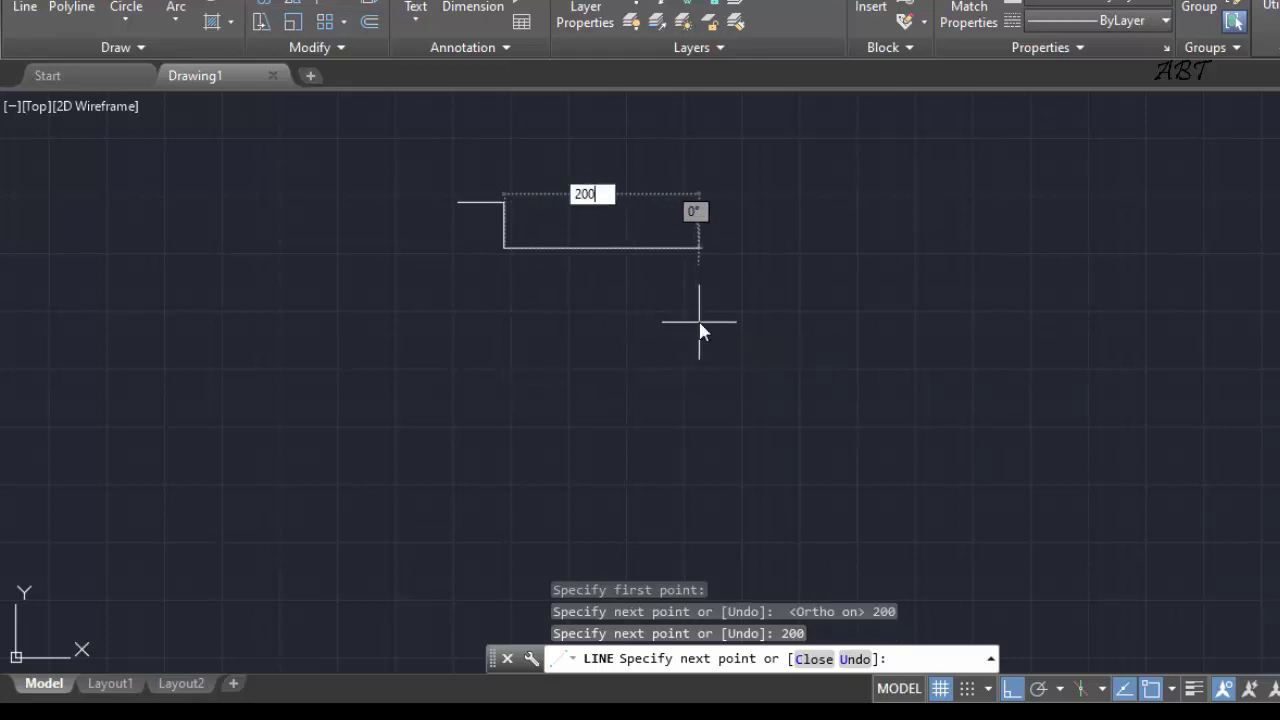
key(Return)
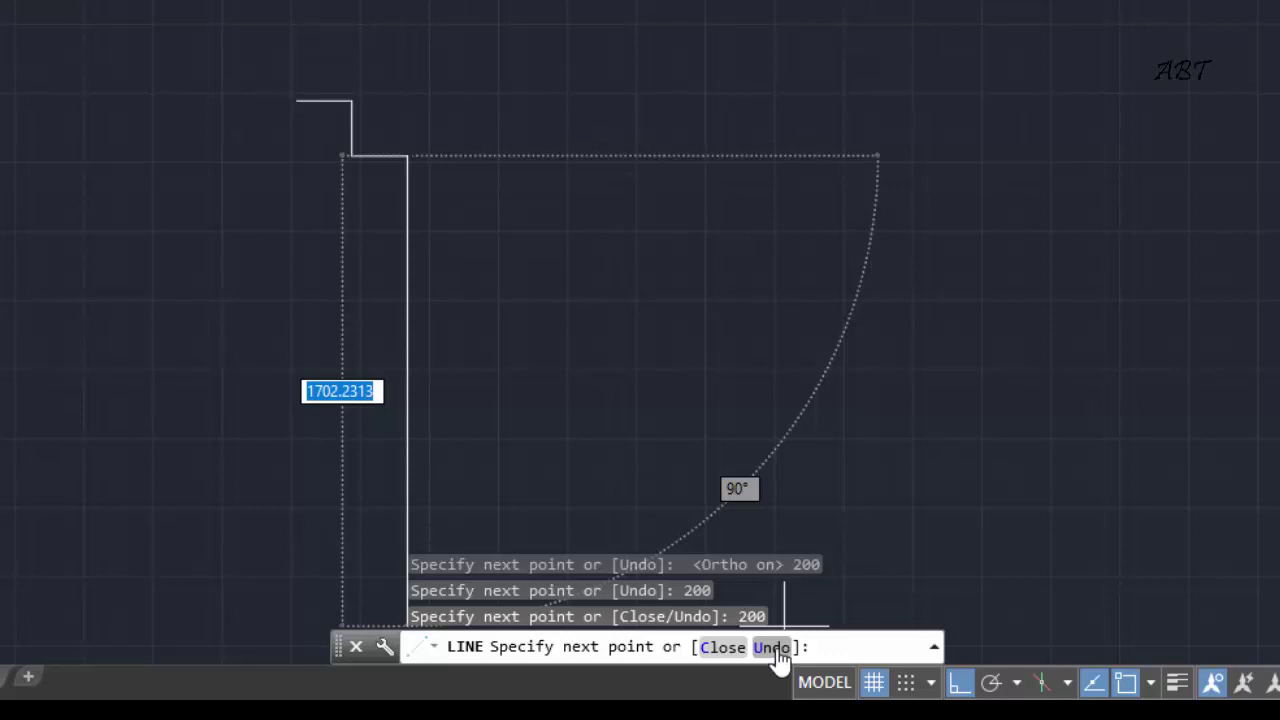
Undo the 200-unit step segments back to the line's first point
click(777, 652)
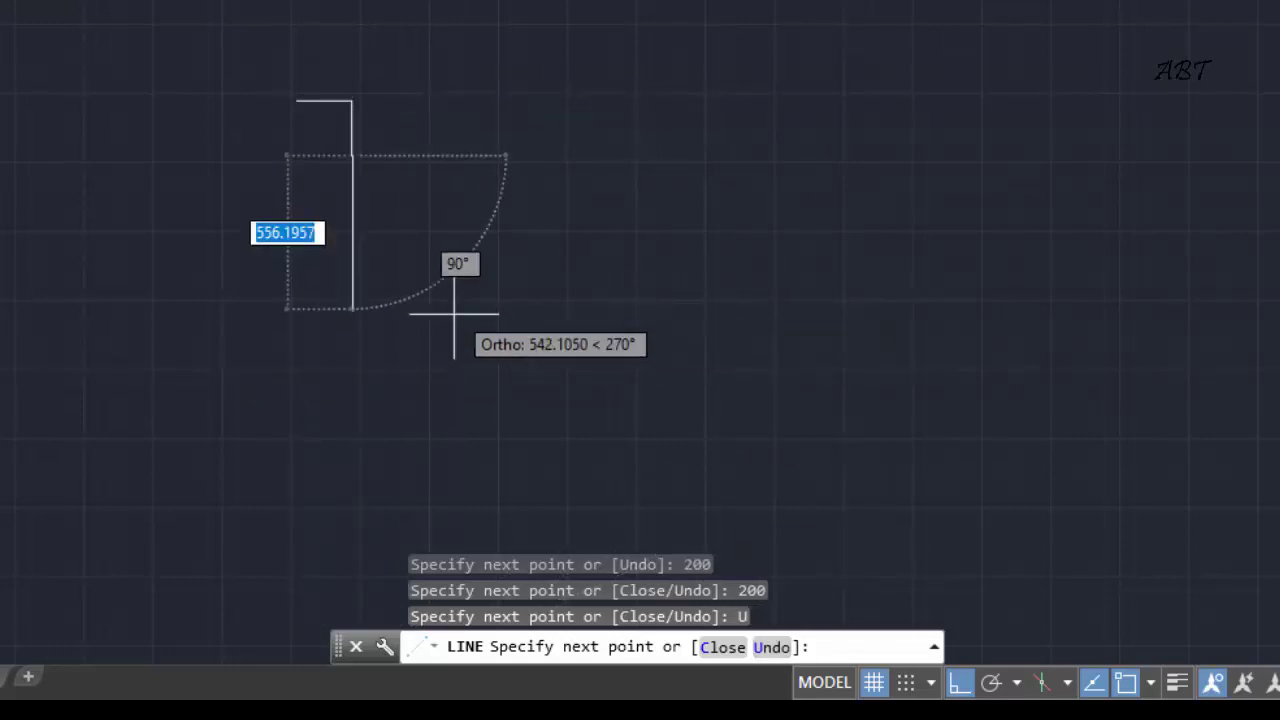
text(200)
key(Return)
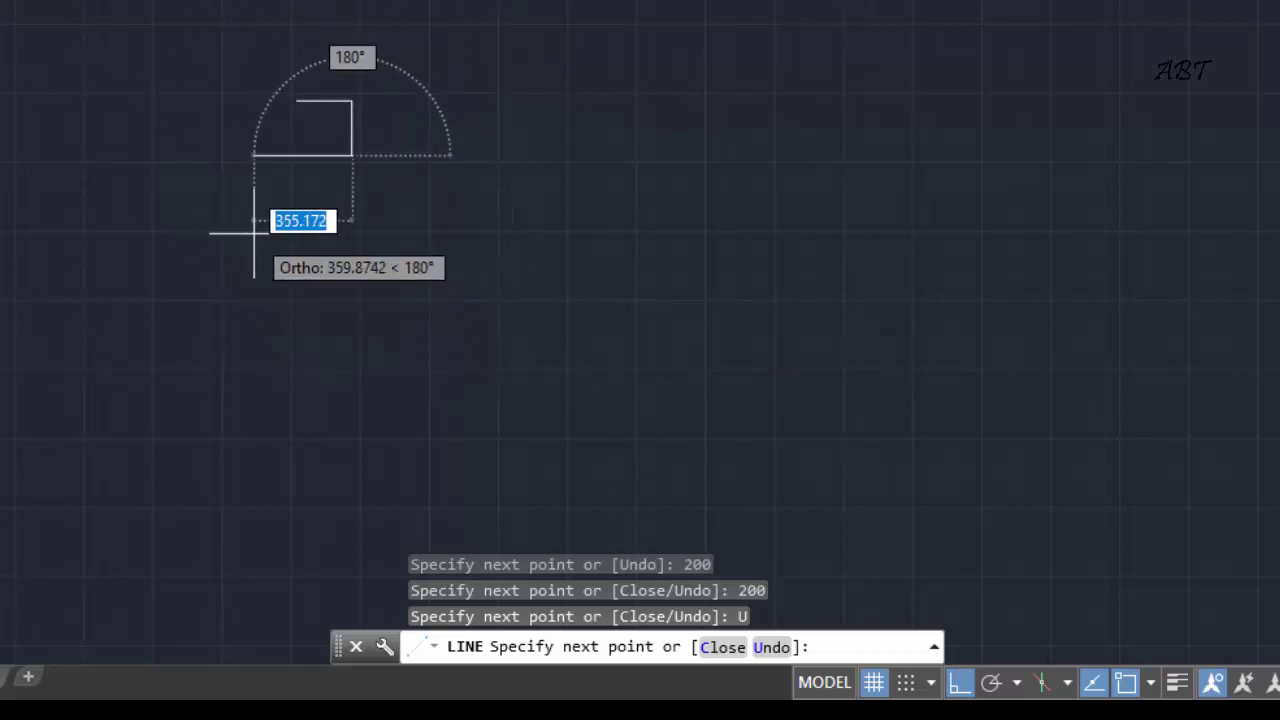
click(772, 648)
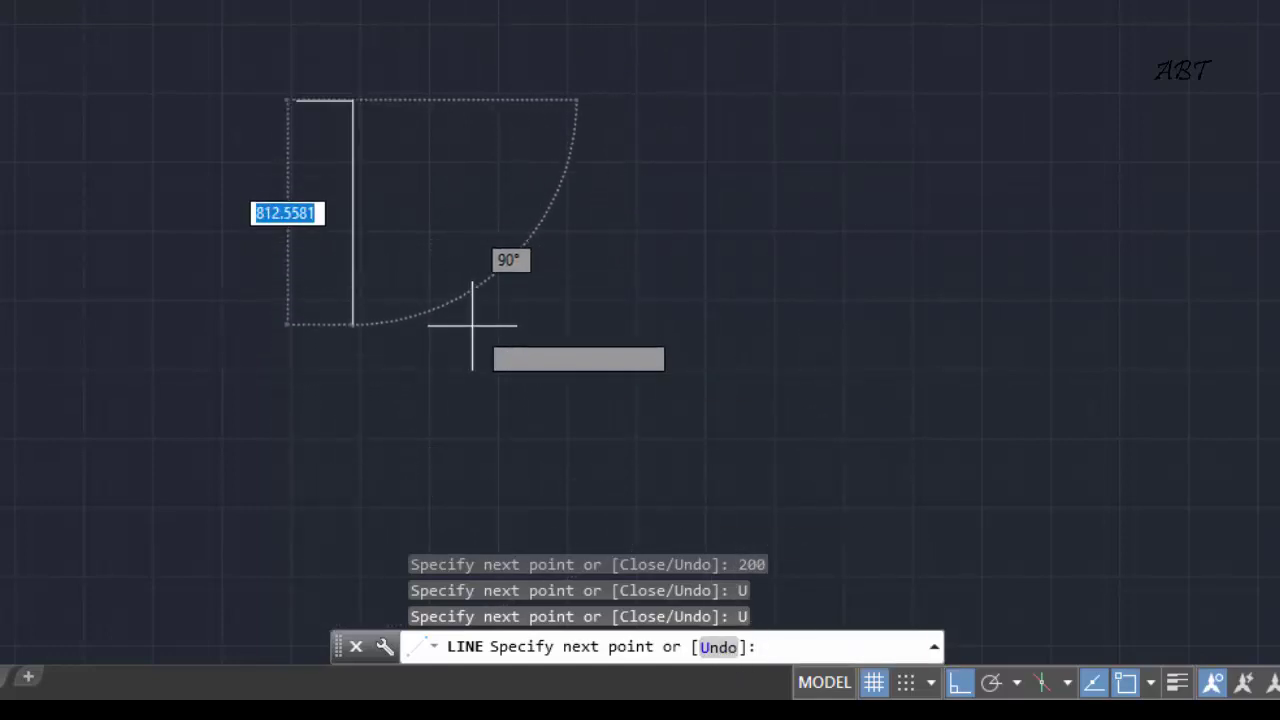
key(ctrl+z)
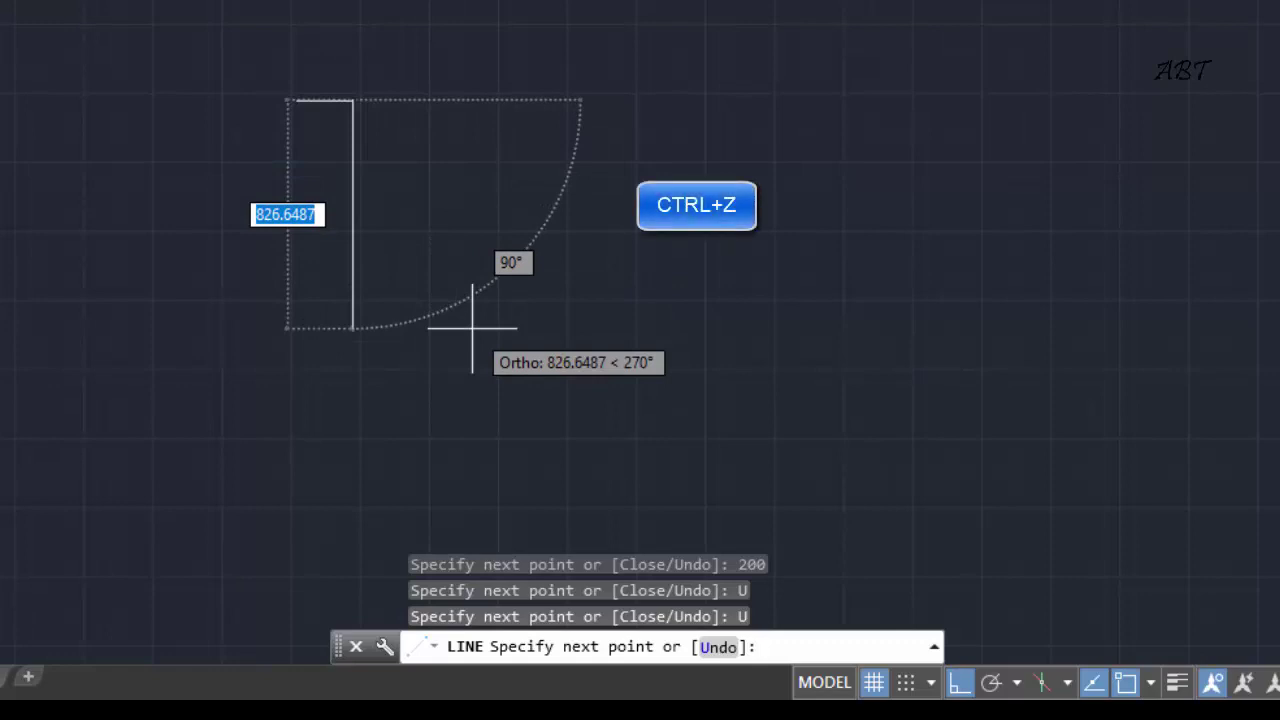
key(ctrl+z)
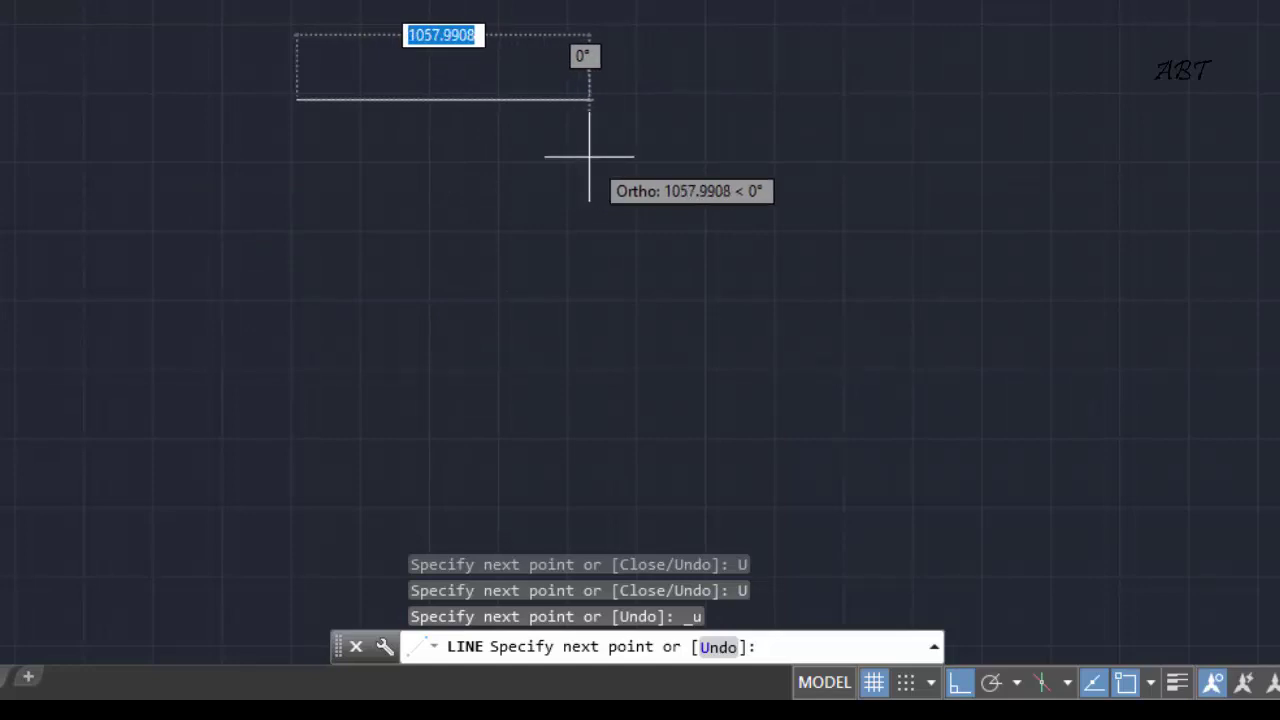
Draw 150-unit horizontal and vertical legs and close them into a right triangle
text(1)
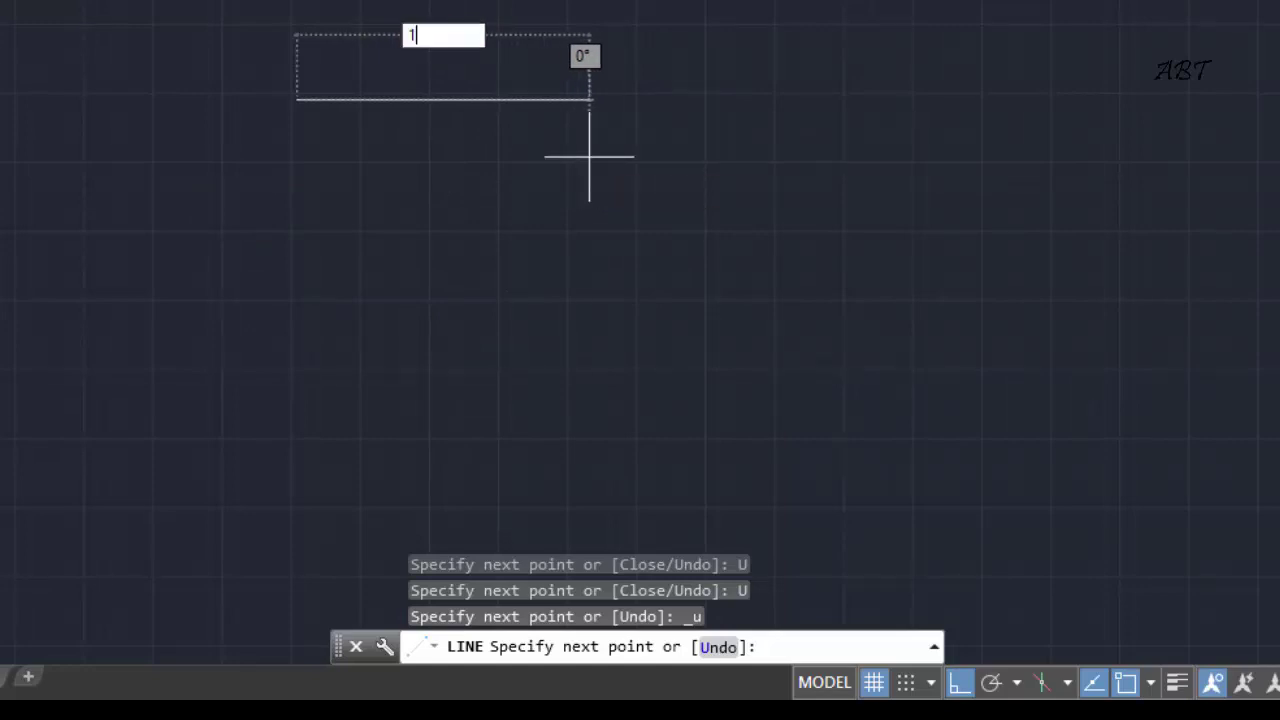
text(50)
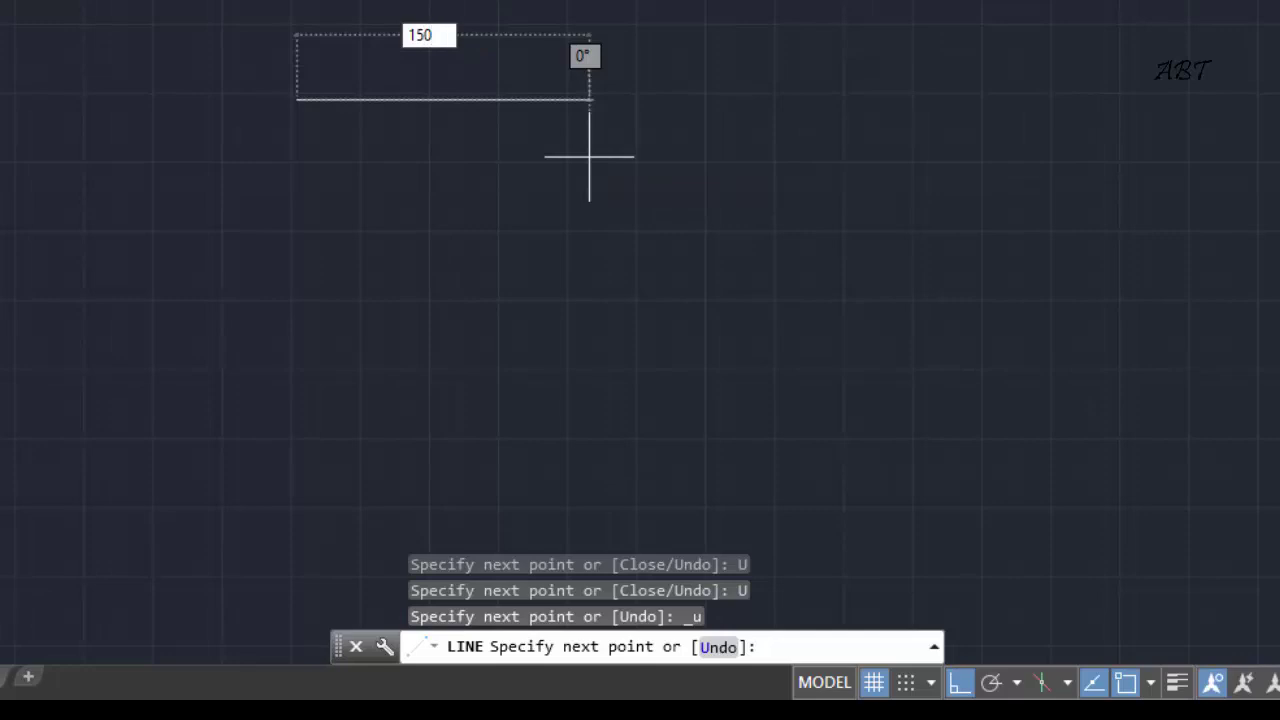
key(Return)
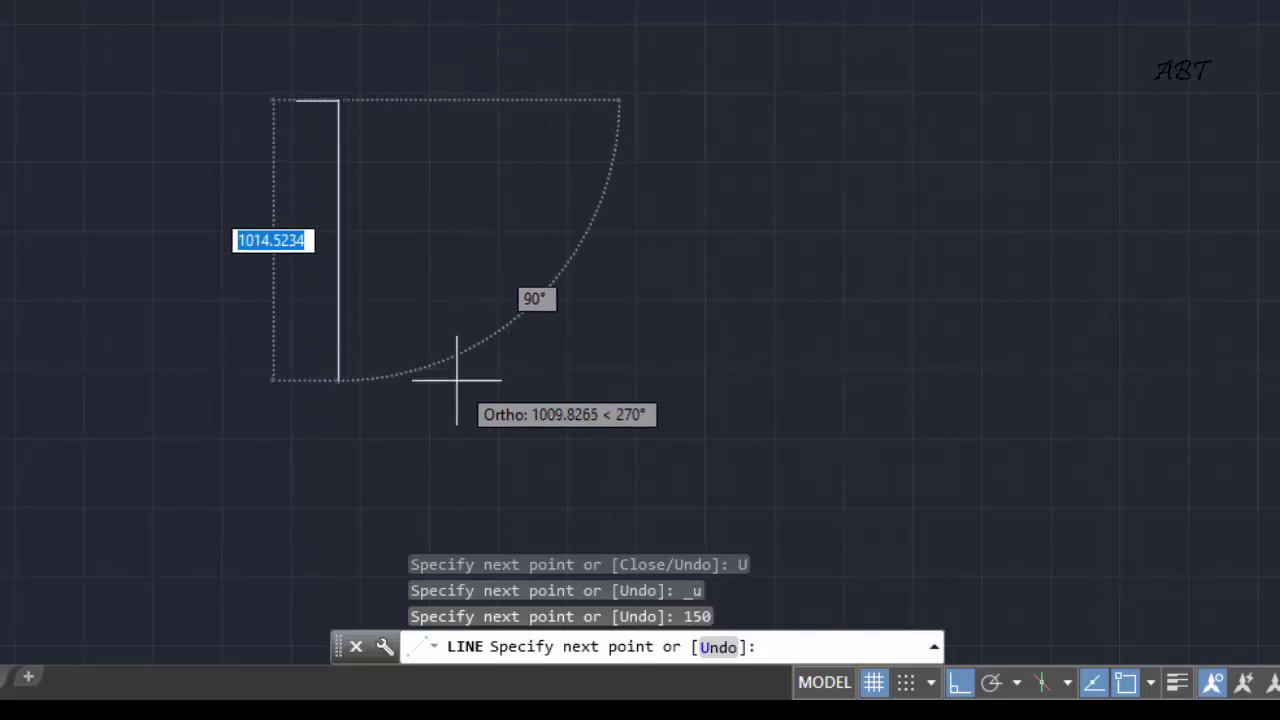
text(150)
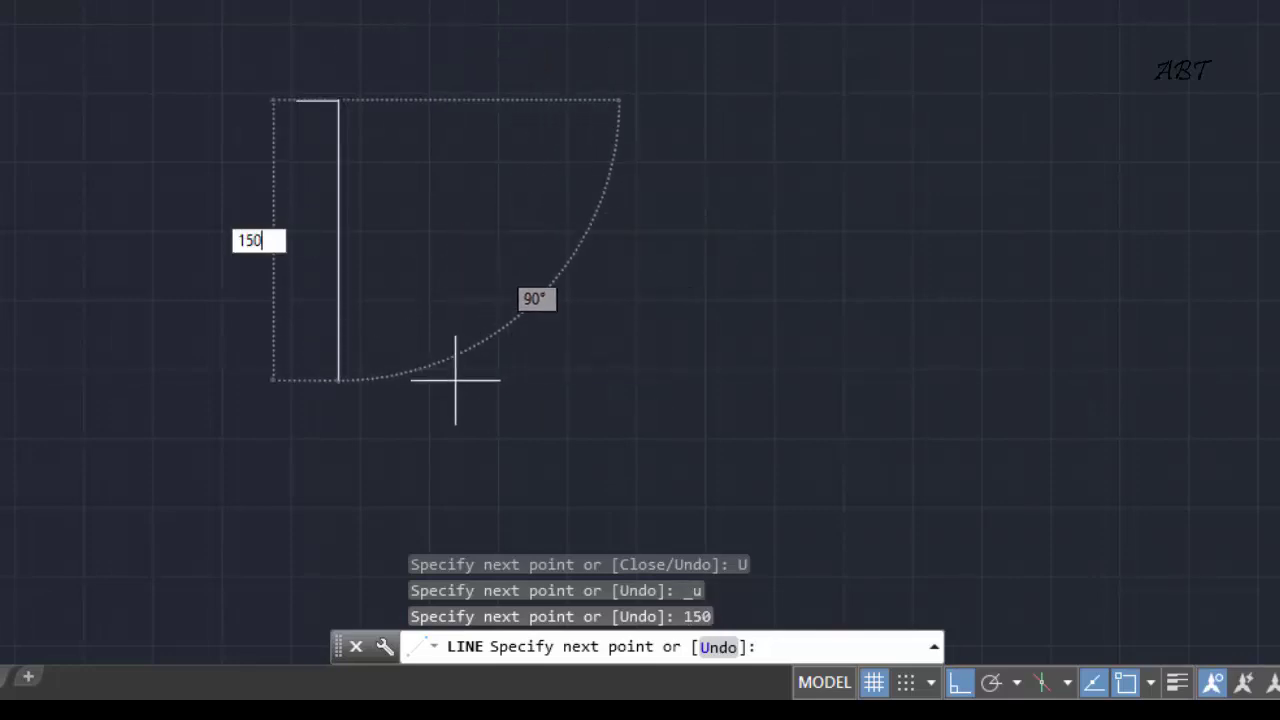
key(Return)
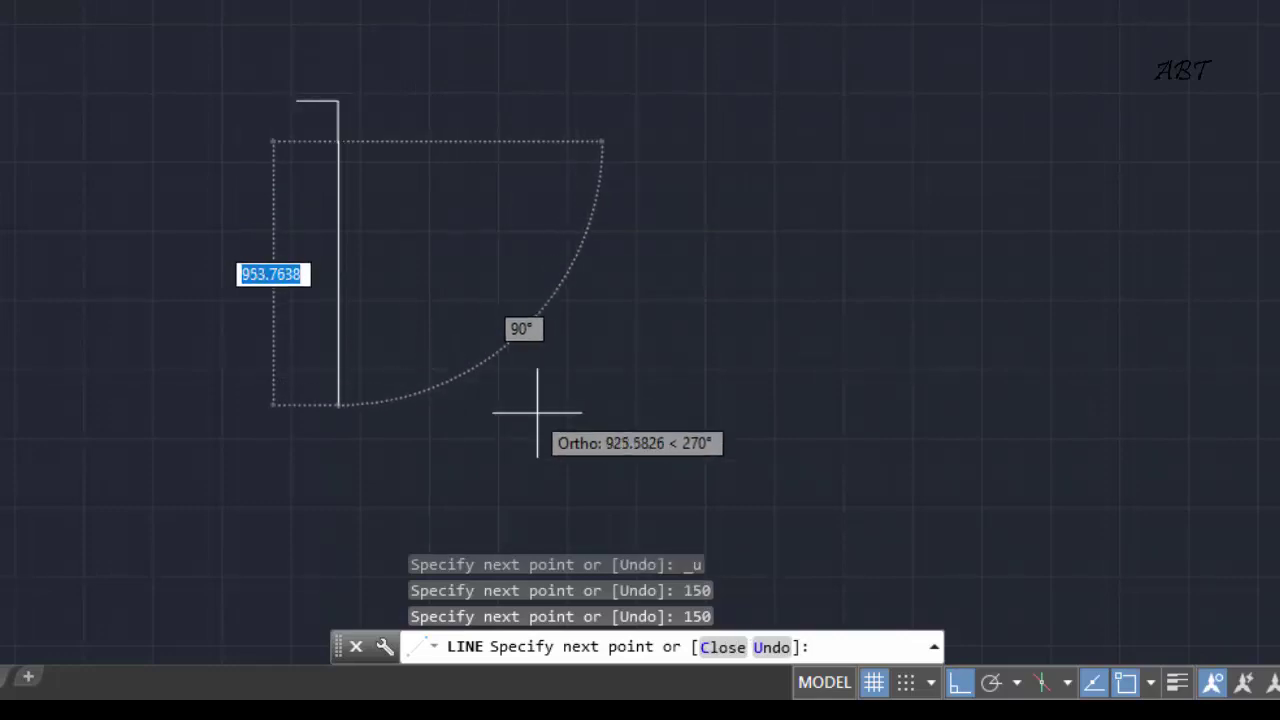
click(722, 648)
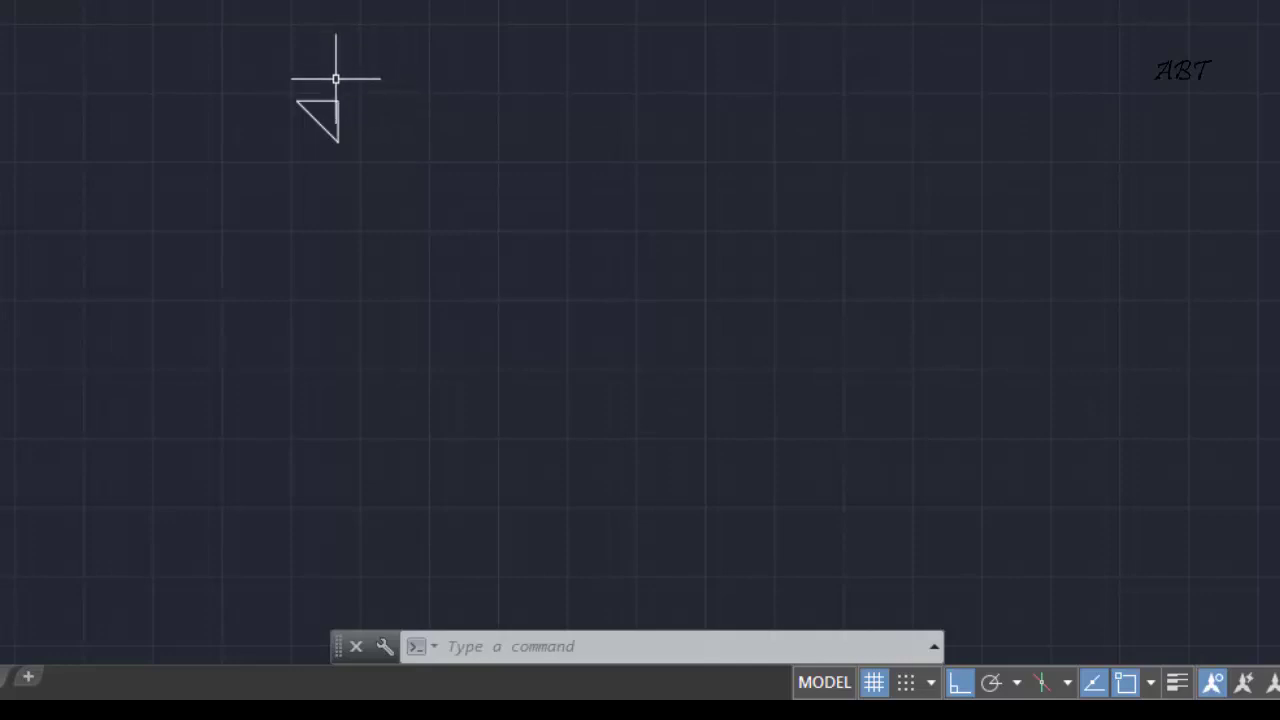
scroll(324, 107, up, 2)
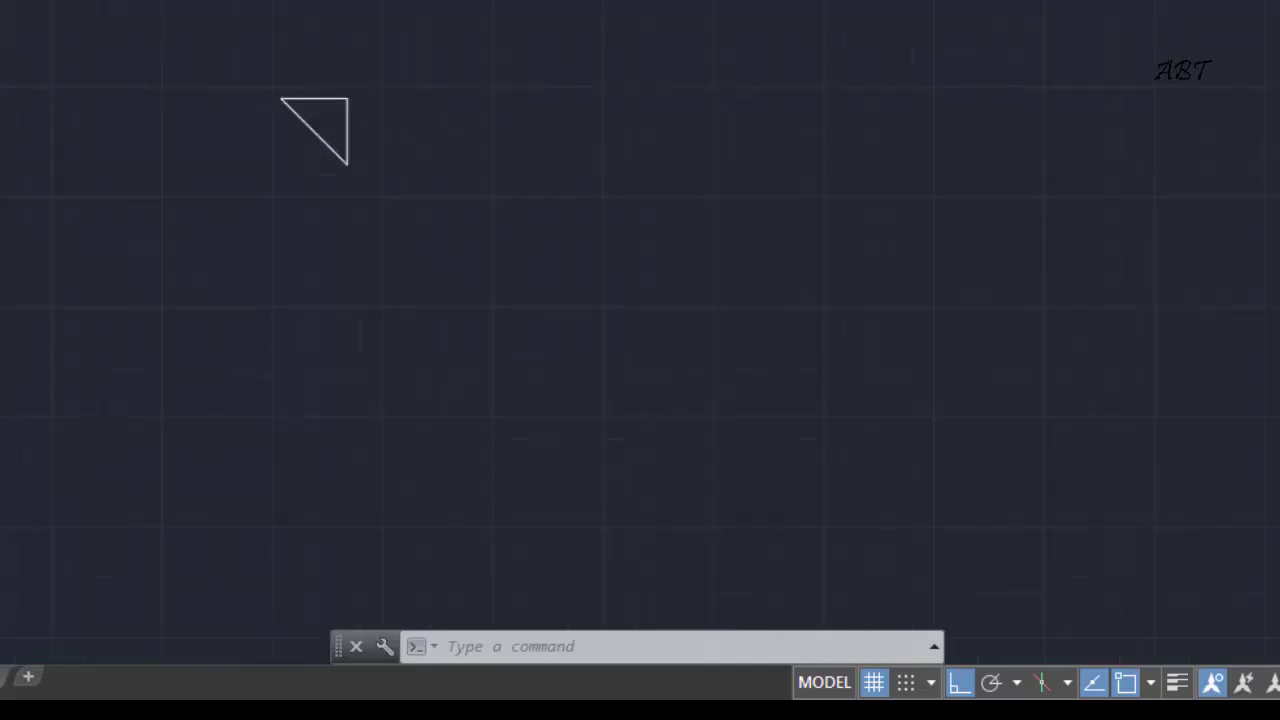
scroll(321, 107, up, 4)
scroll(316, 116, up, 2)
scroll(309, 127, down, 2)
scroll(308, 127, down, 2)
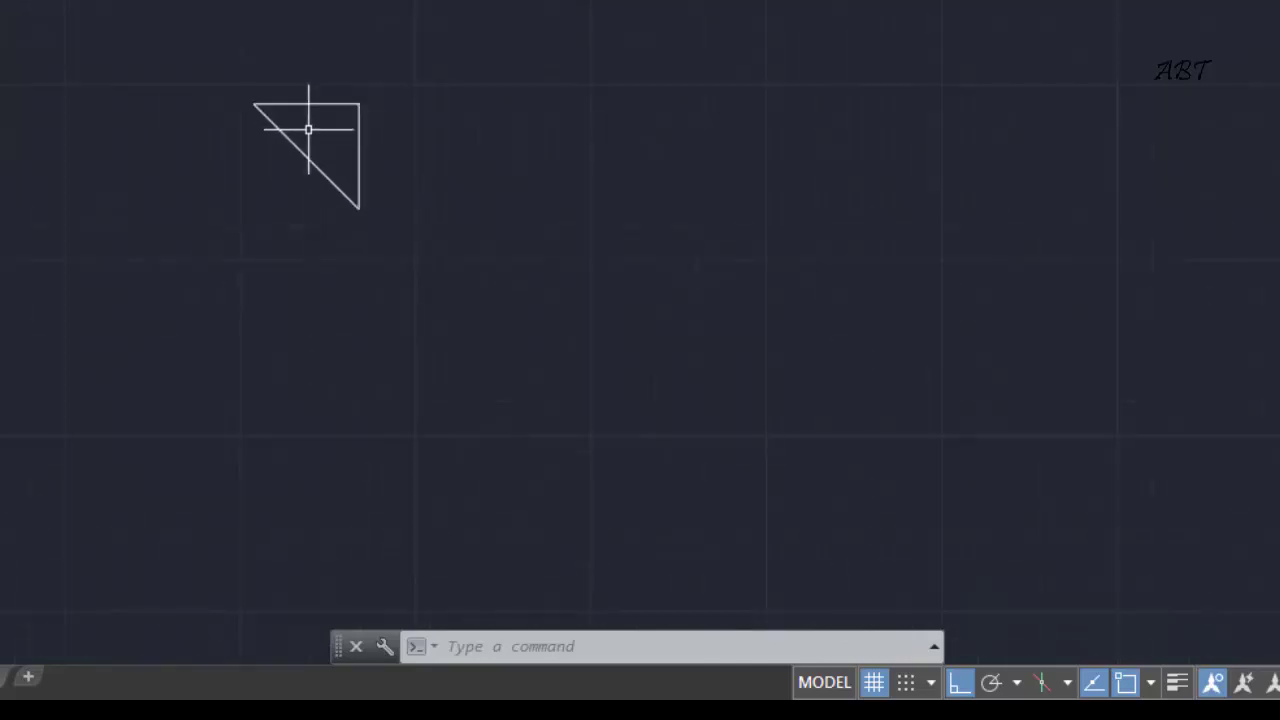
scroll(308, 128, down, 2)
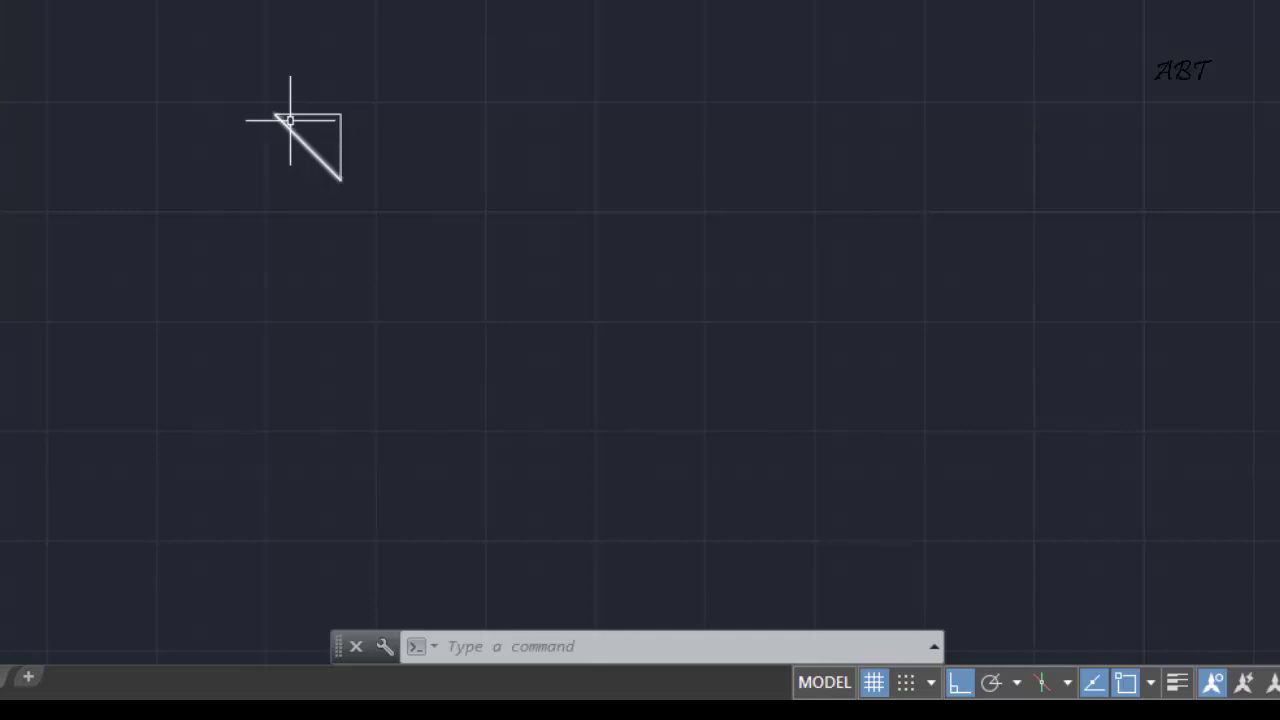
scroll(271, 110, up, 4)
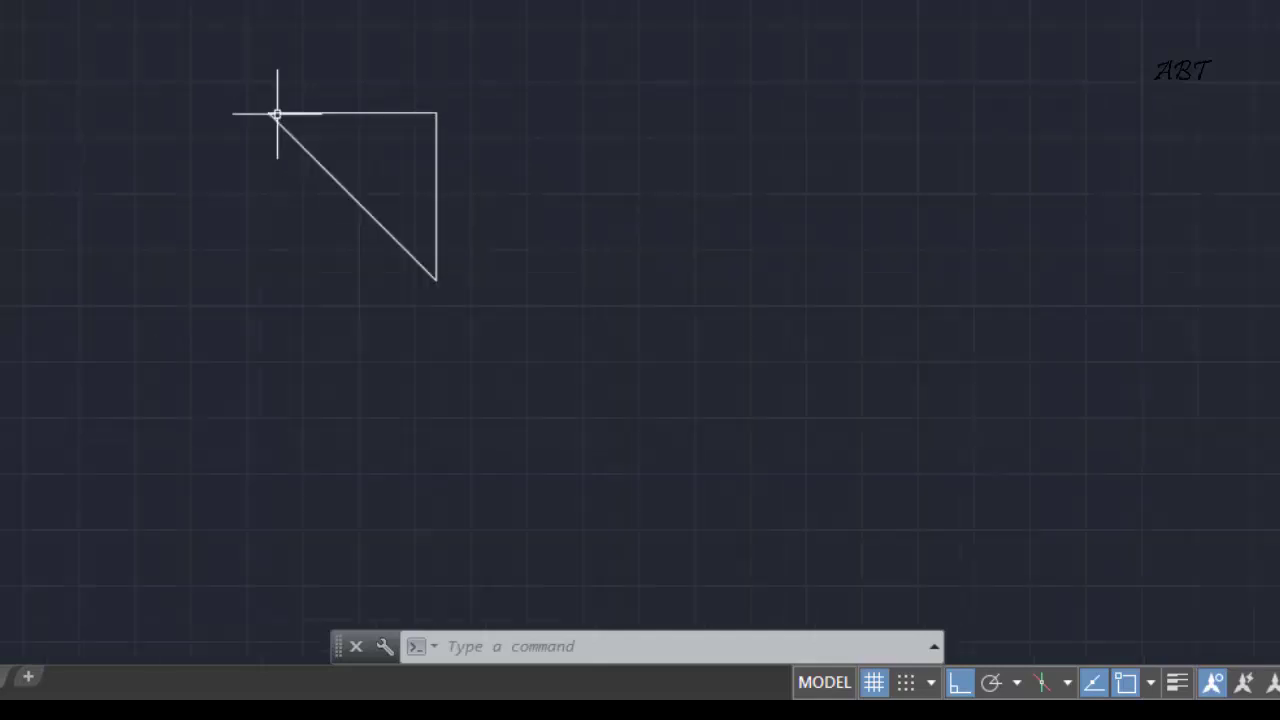
scroll(268, 110, up, 2)
scroll(265, 110, up, 4)
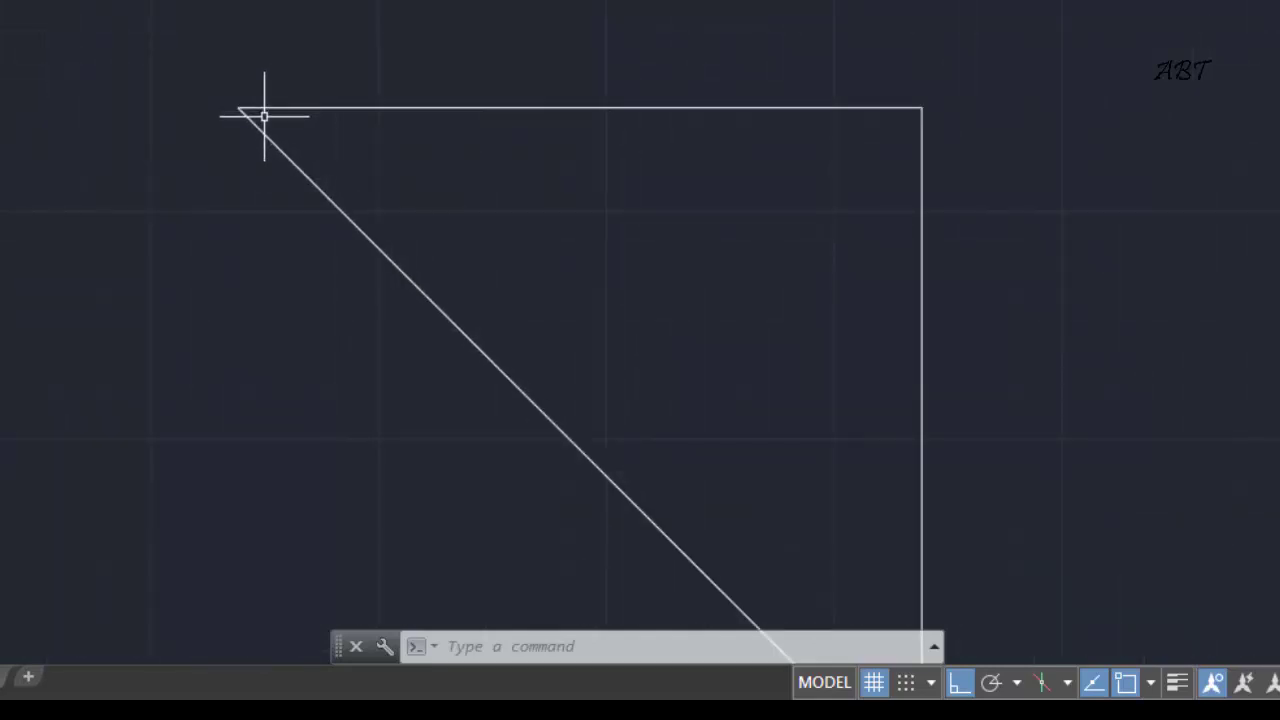
scroll(263, 114, down, 4)
scroll(263, 117, down, 2)
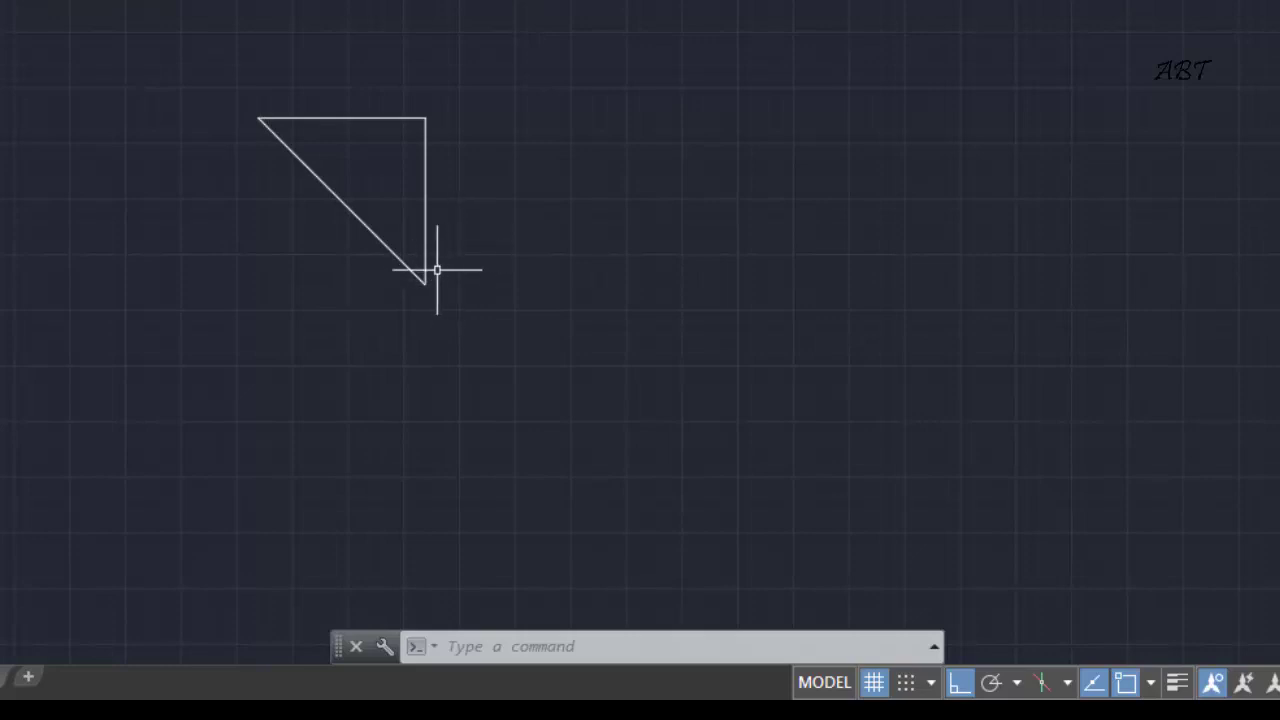
scroll(425, 276, up, 2)
scroll(418, 275, up, 2)
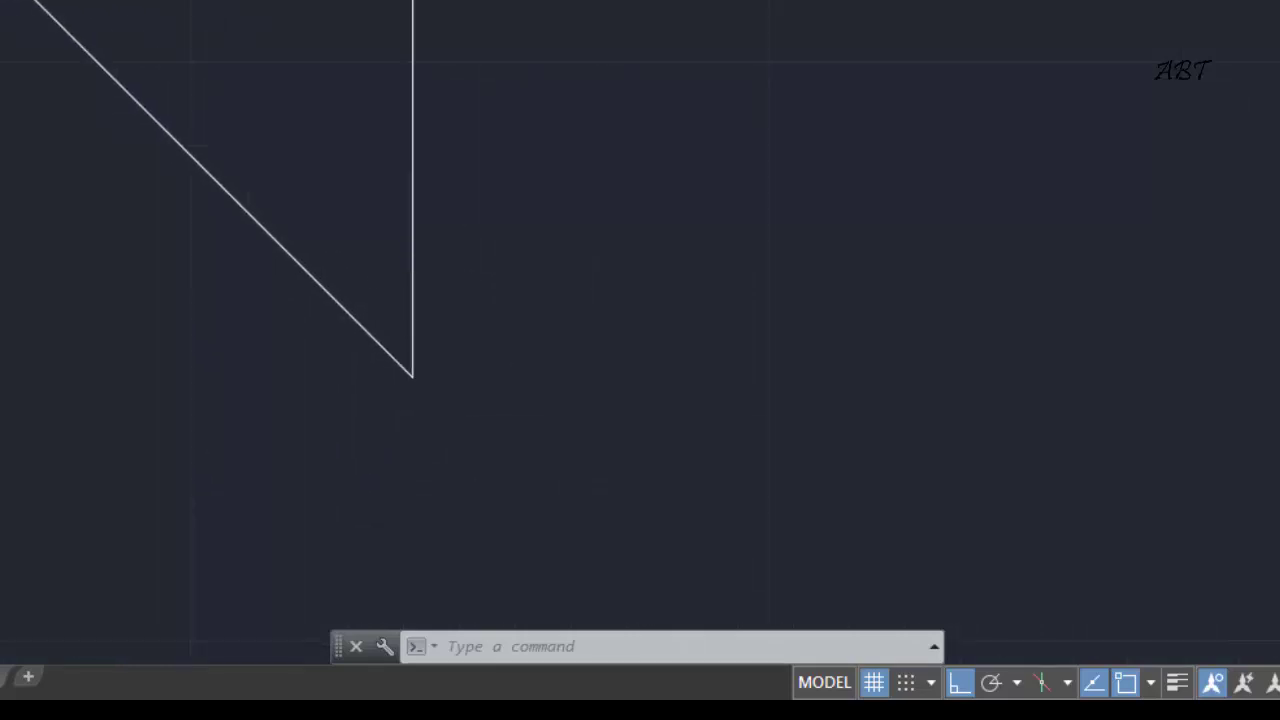
scroll(413, 273, down, 2)
scroll(410, 273, down, 2)
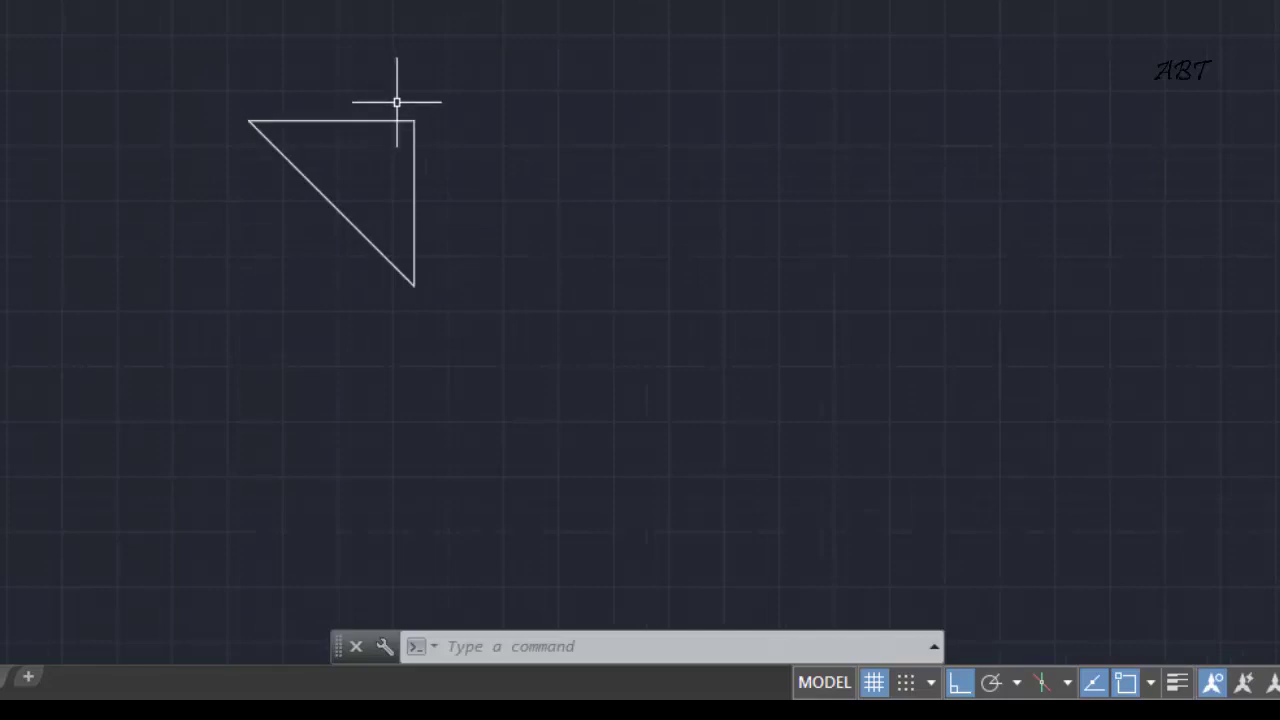
scroll(400, 103, up, 2)
scroll(420, 126, up, 1)
scroll(439, 151, down, 2)
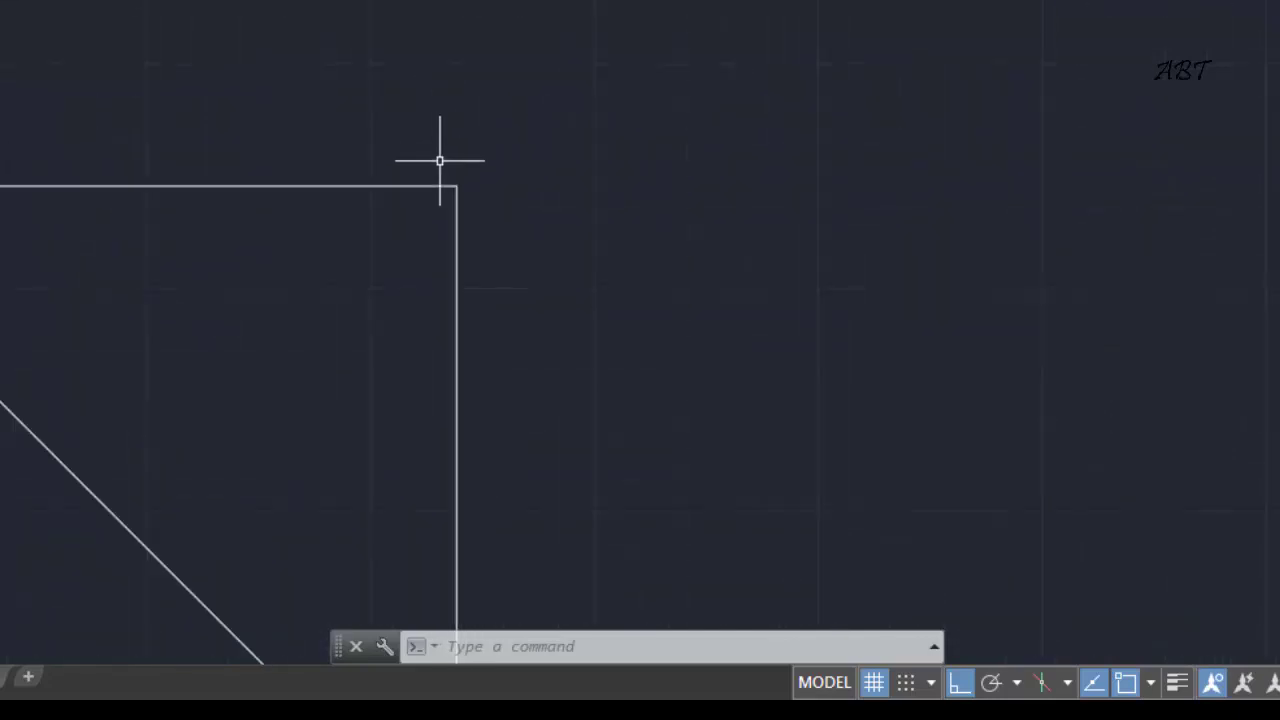
scroll(439, 160, down, 1)
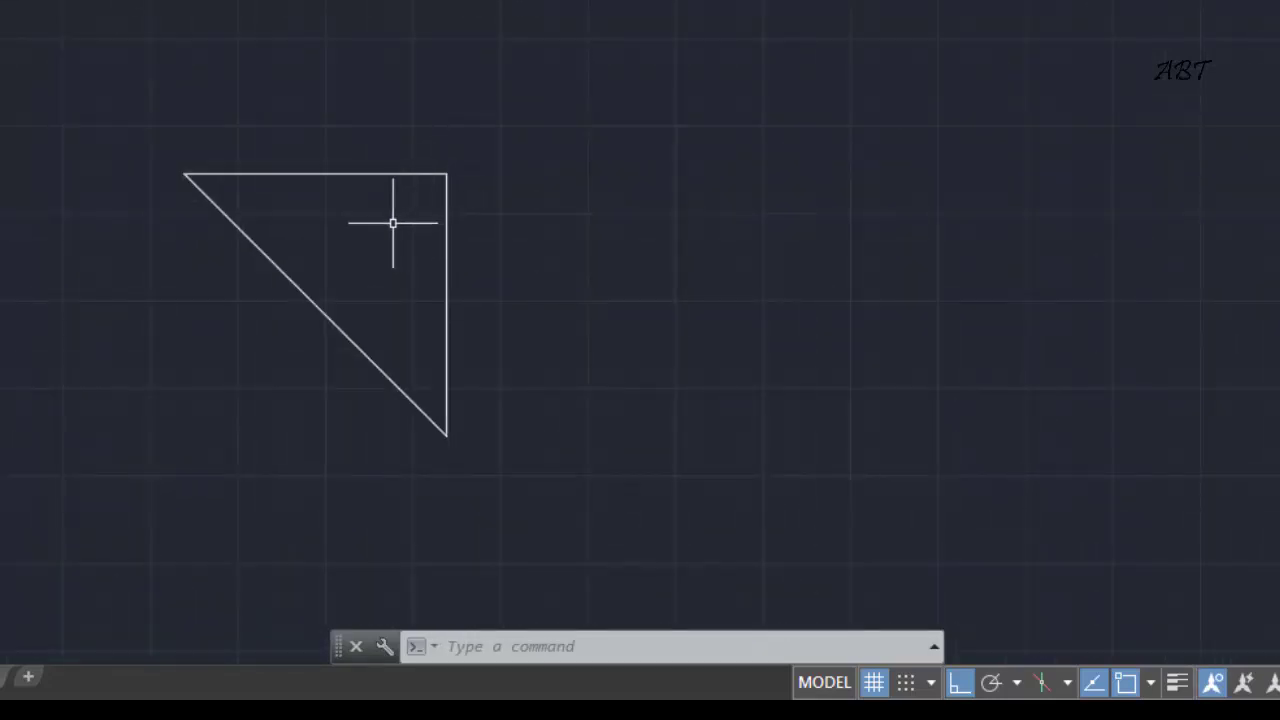
middle_drag(393, 224, 668, 205)
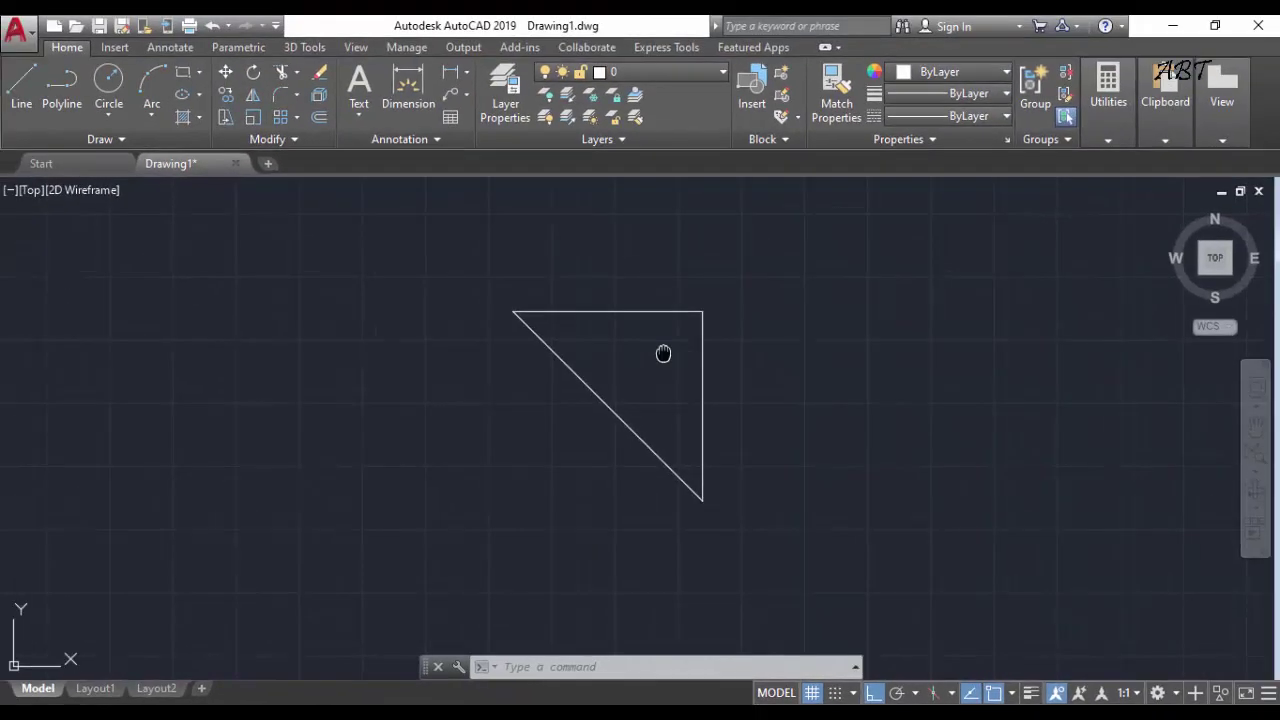
middle_click(663, 352)
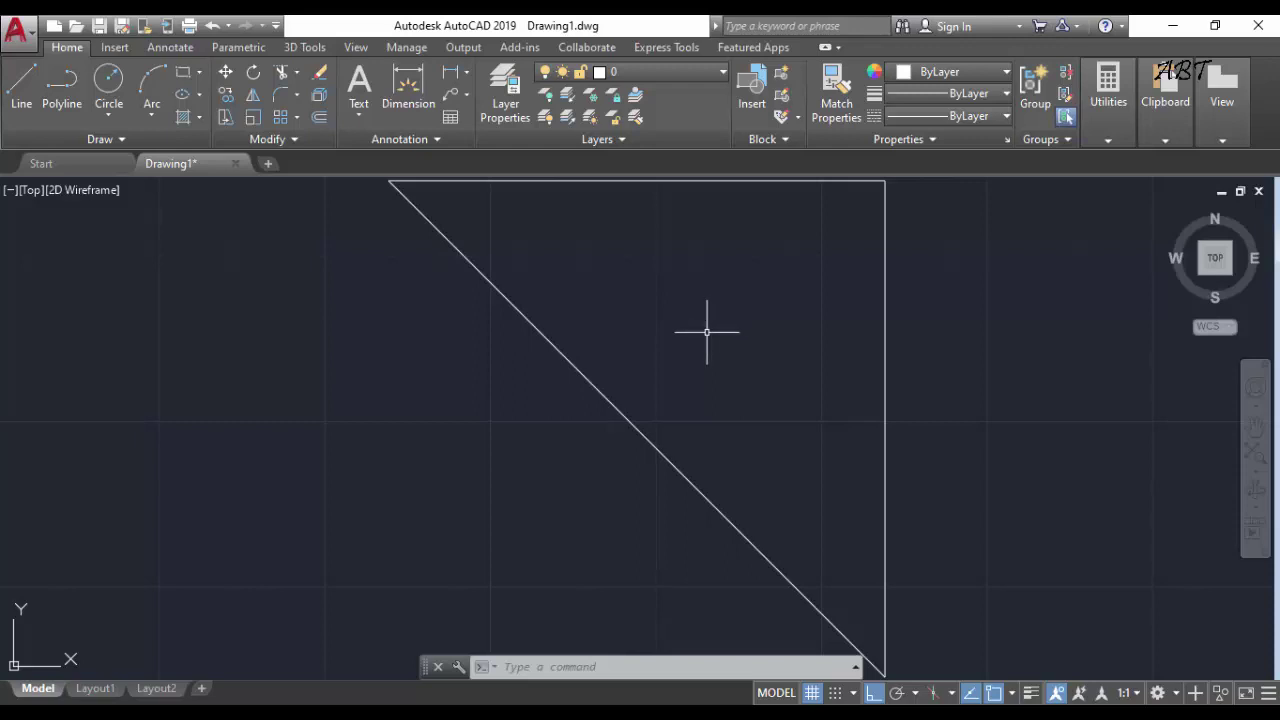
scroll(707, 342, down, 2)
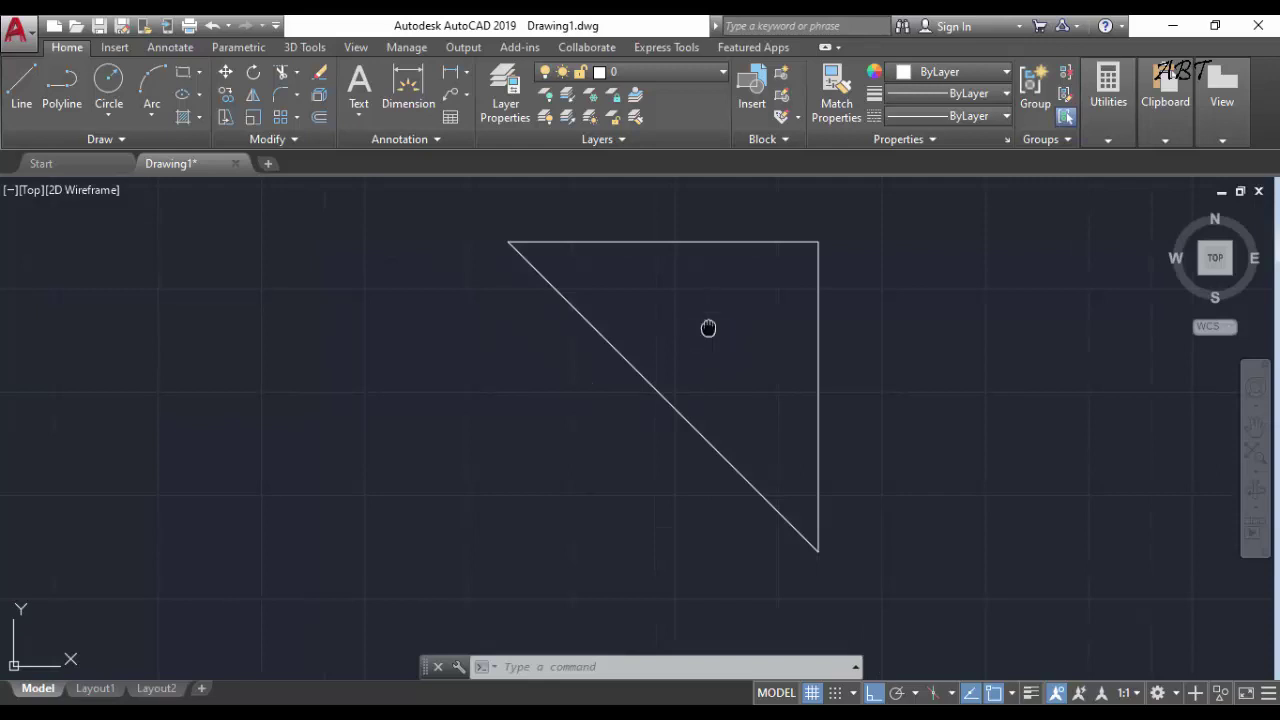
middle_drag(708, 328, 658, 362)
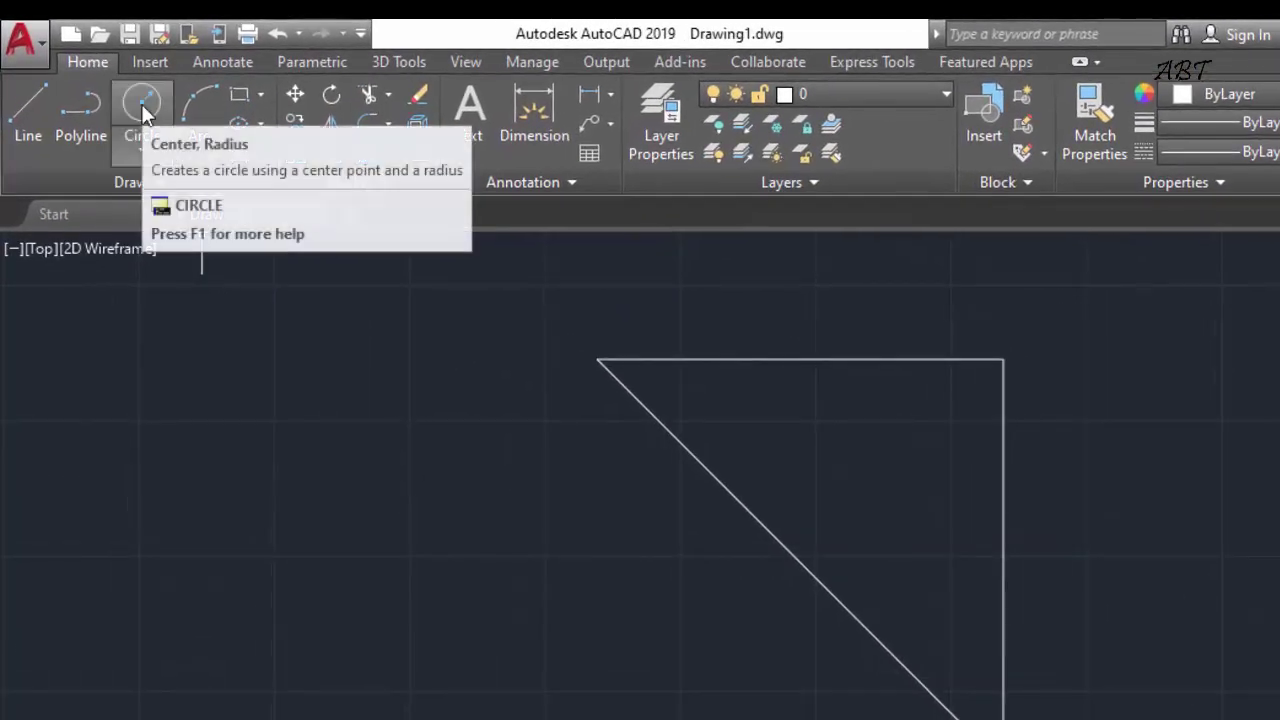
Centre a radius-25 circle on the triangle's top-left corner, then repeat CIRCLE
click(143, 110)
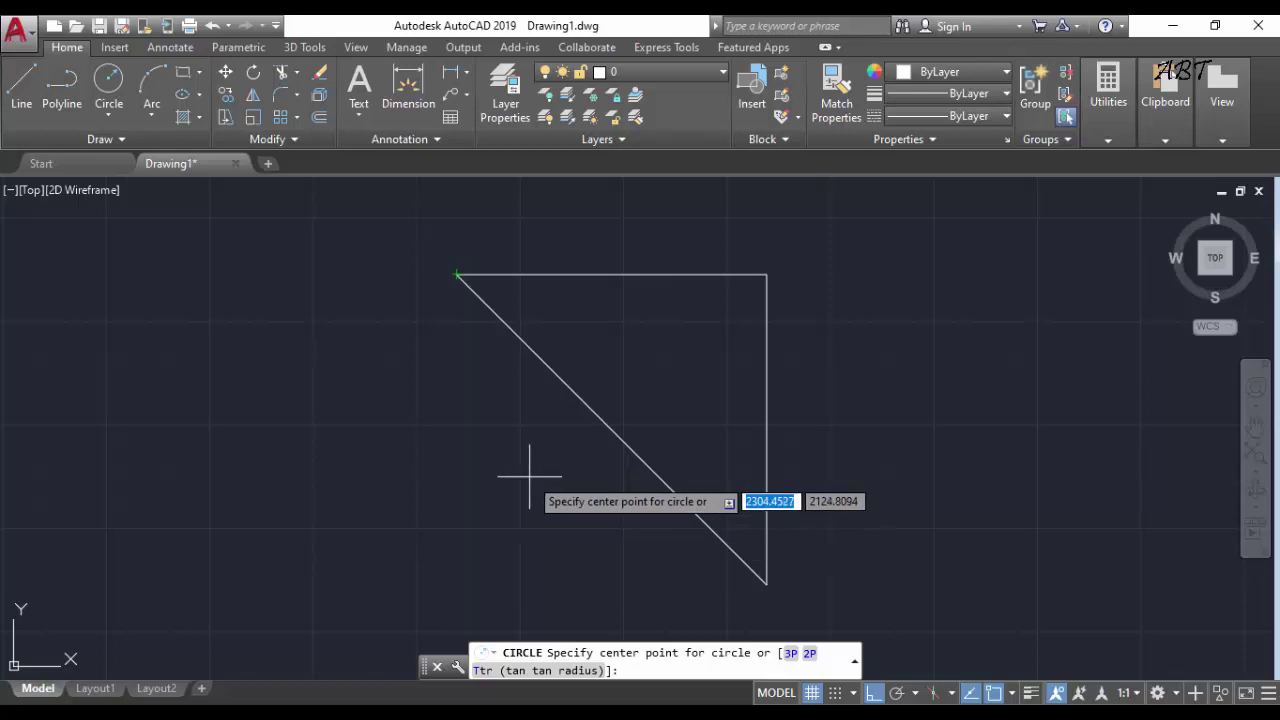
click(456, 274)
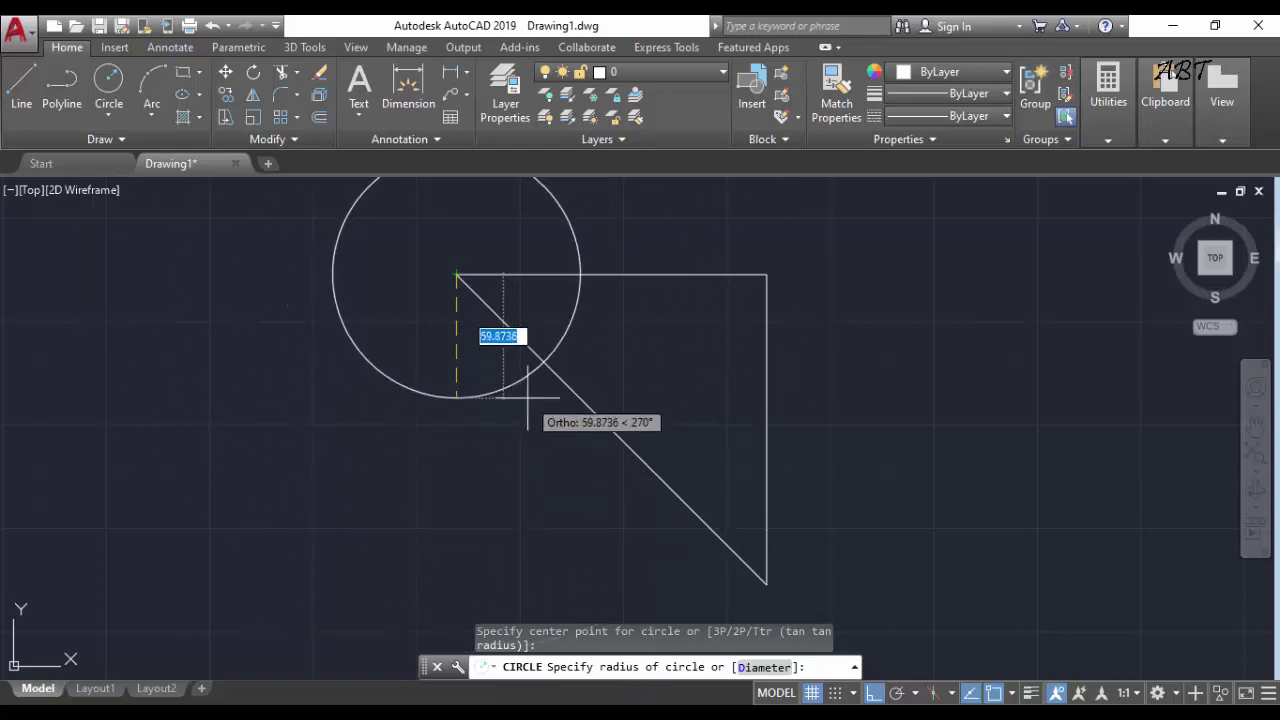
text(25)
key(Return)
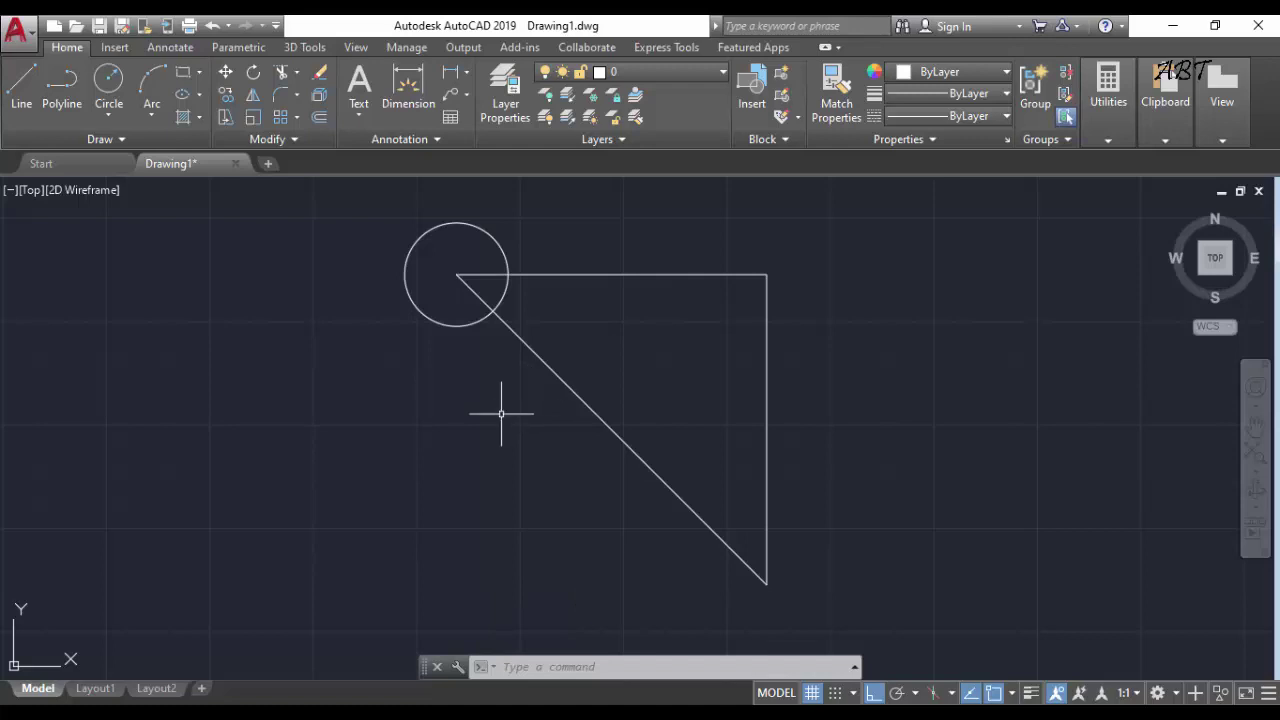
key(Return)
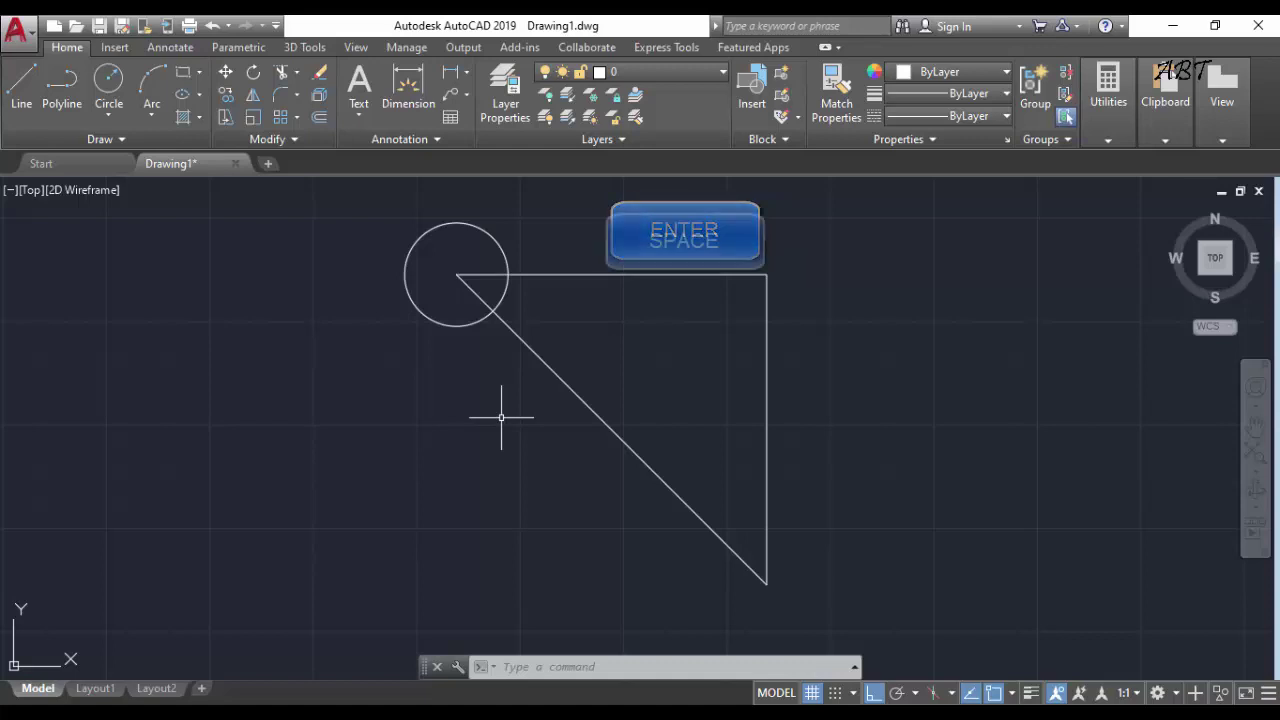
key(space)
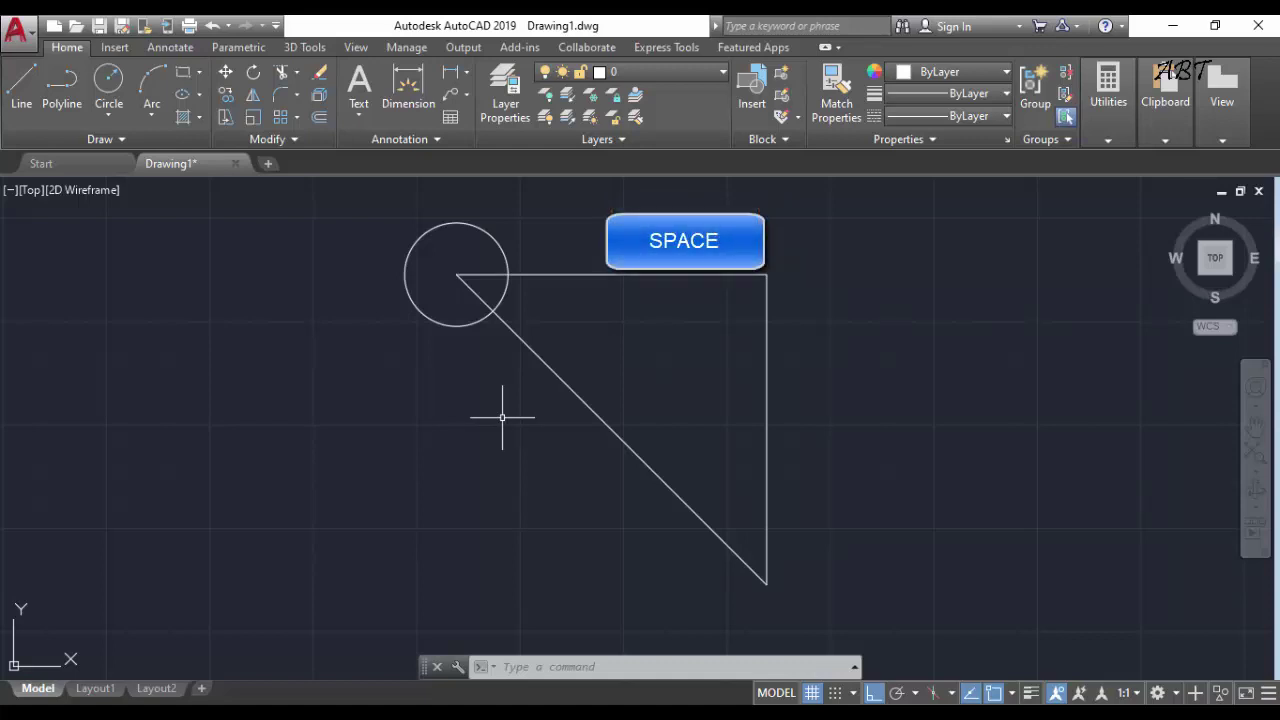
key(space)
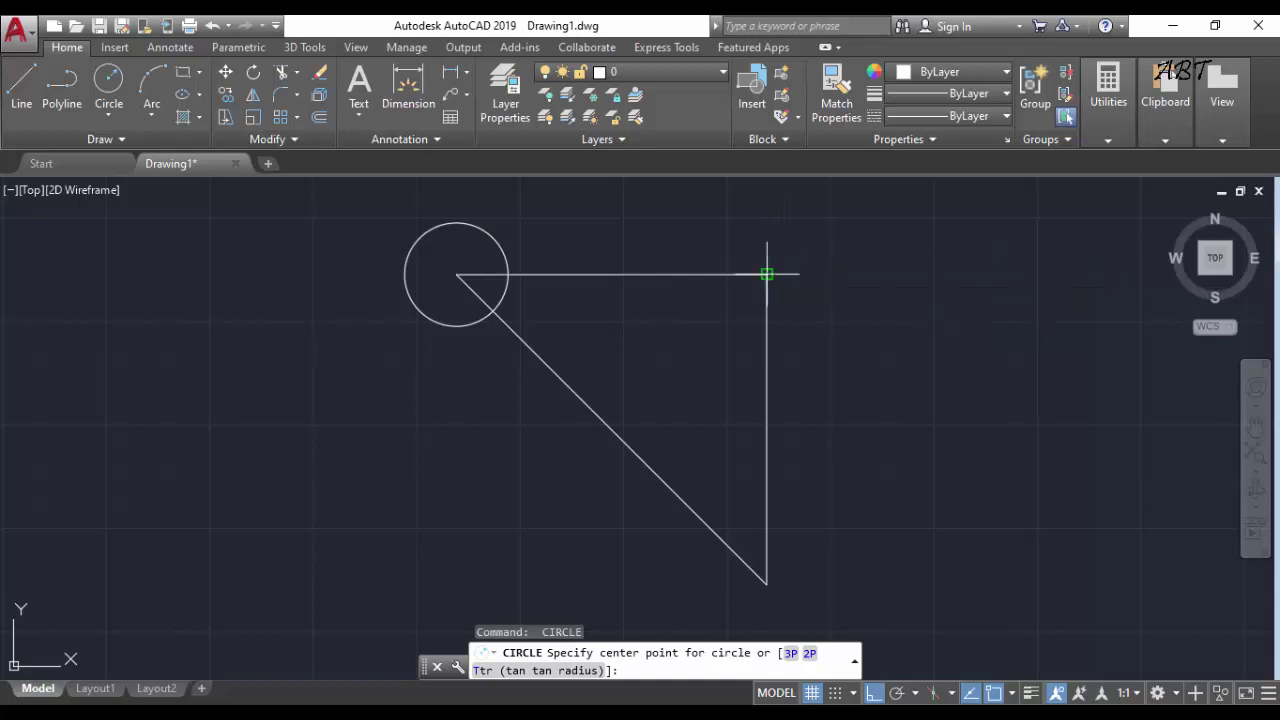
Add radius-30 circles centred on the triangle's top-right and bottom corners
click(767, 274)
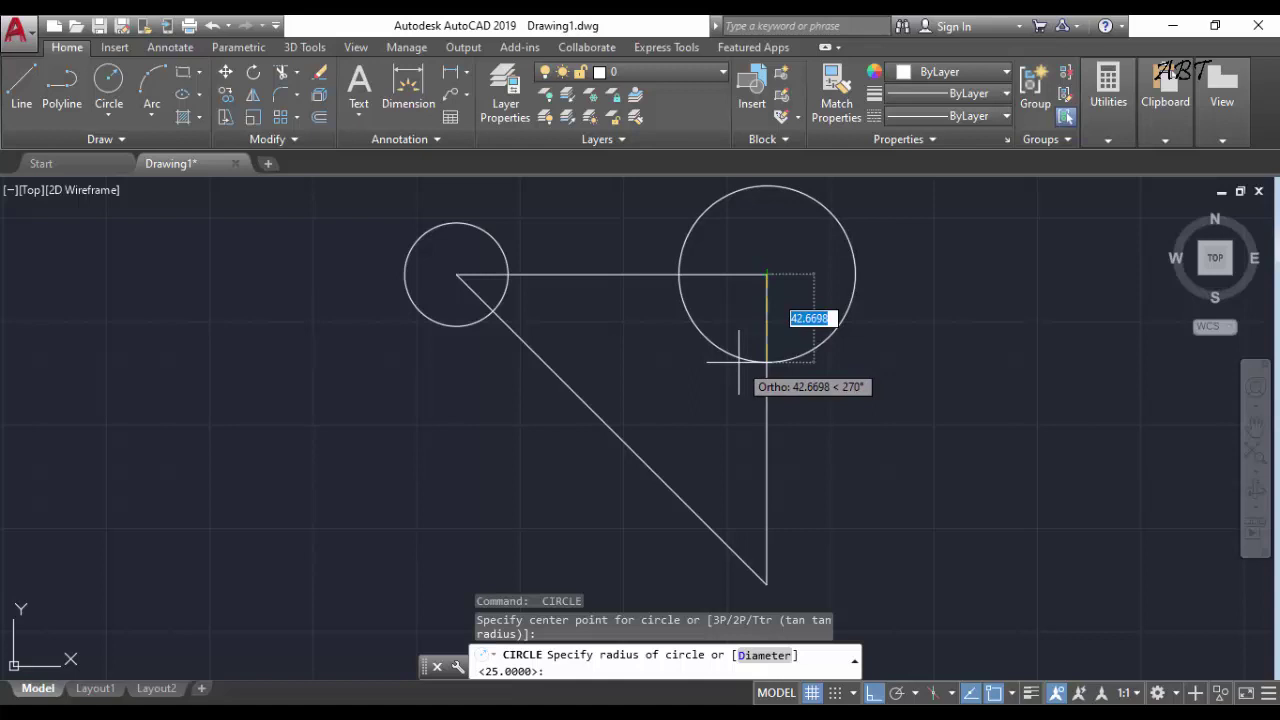
text(30)
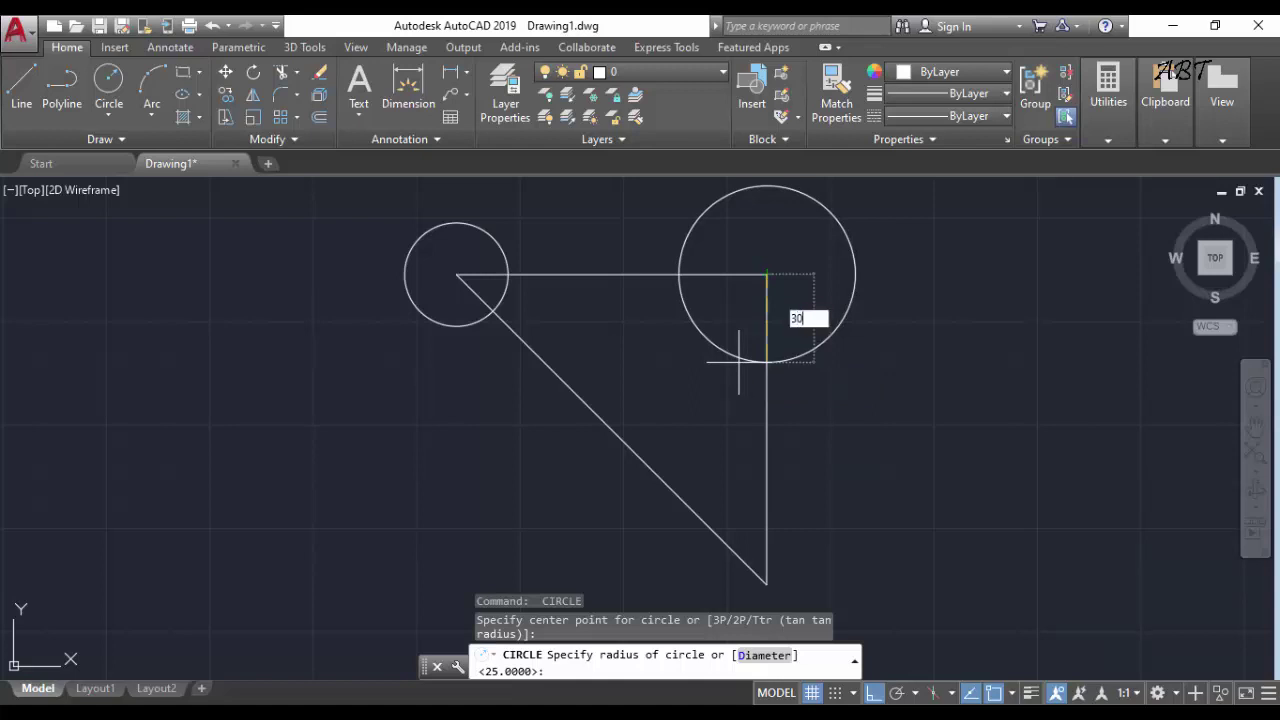
key(Return)
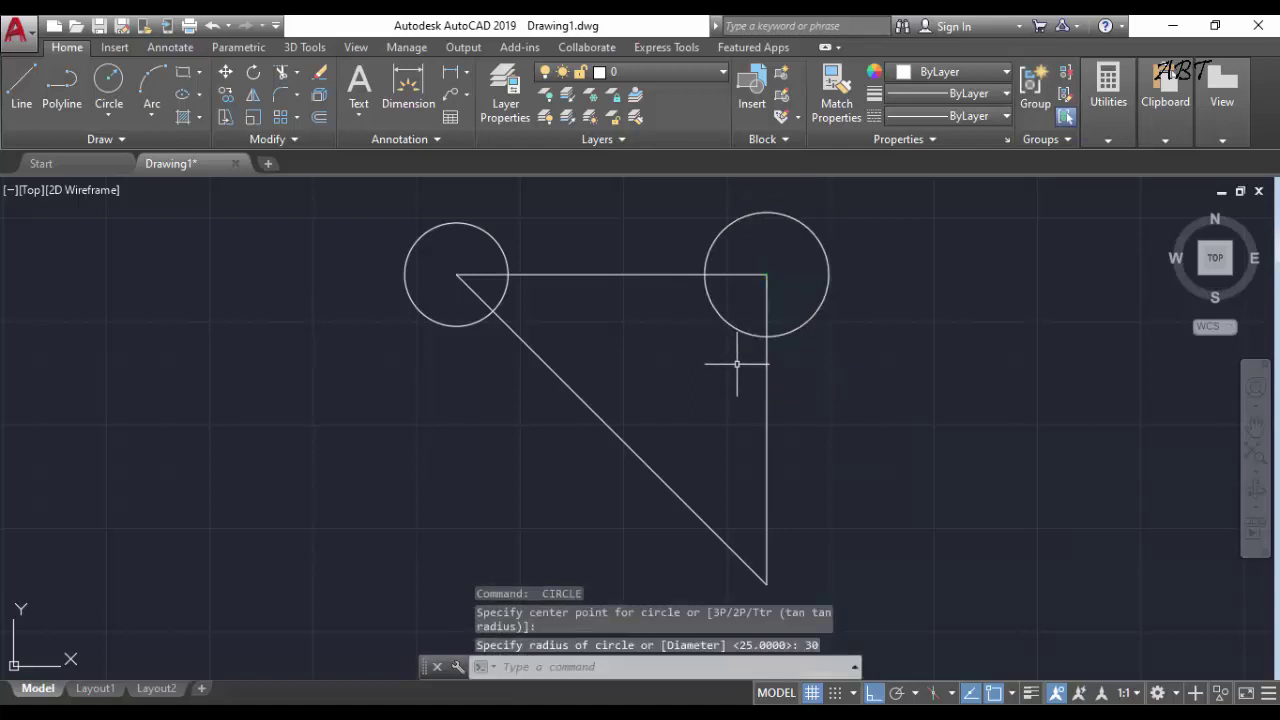
key(Return)
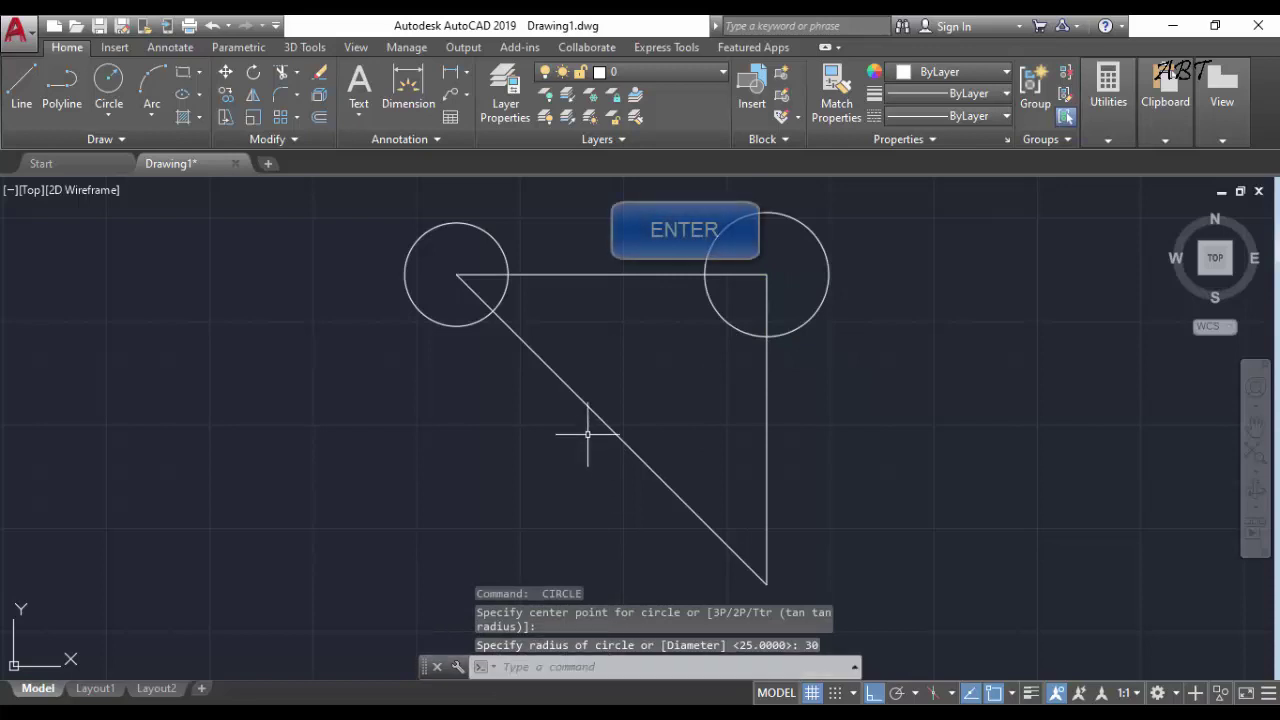
key(Return)
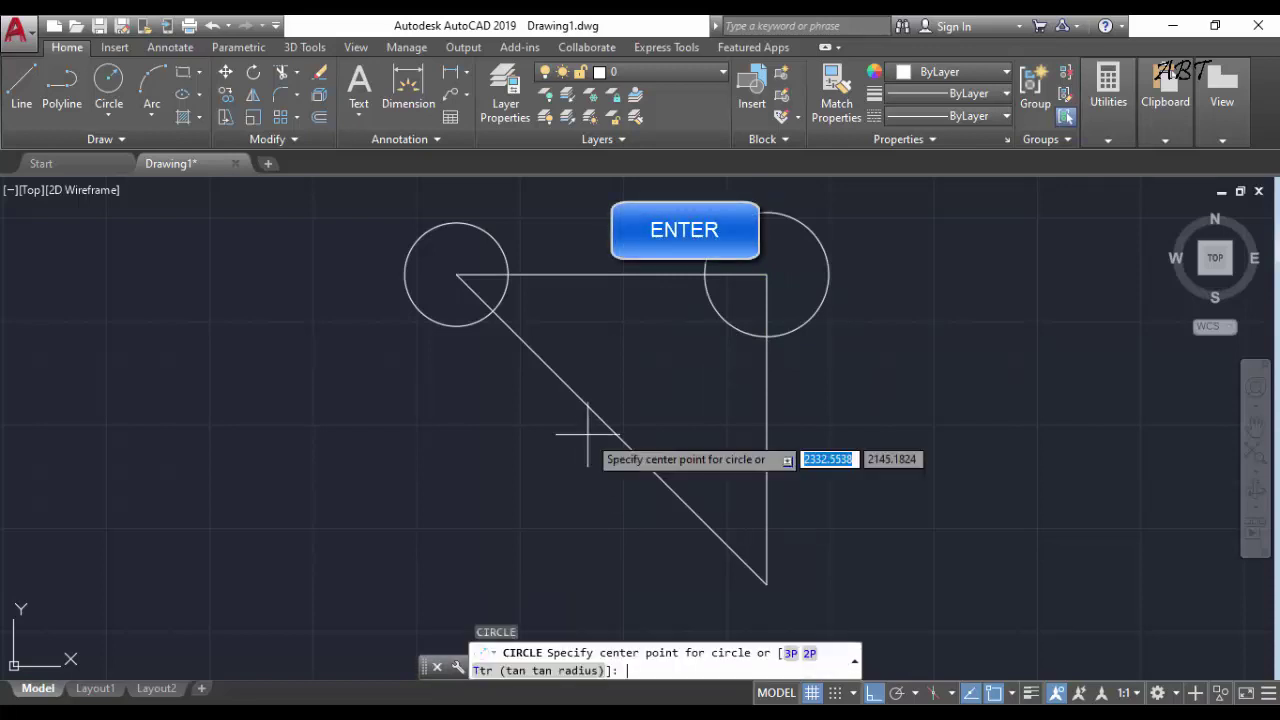
click(765, 583)
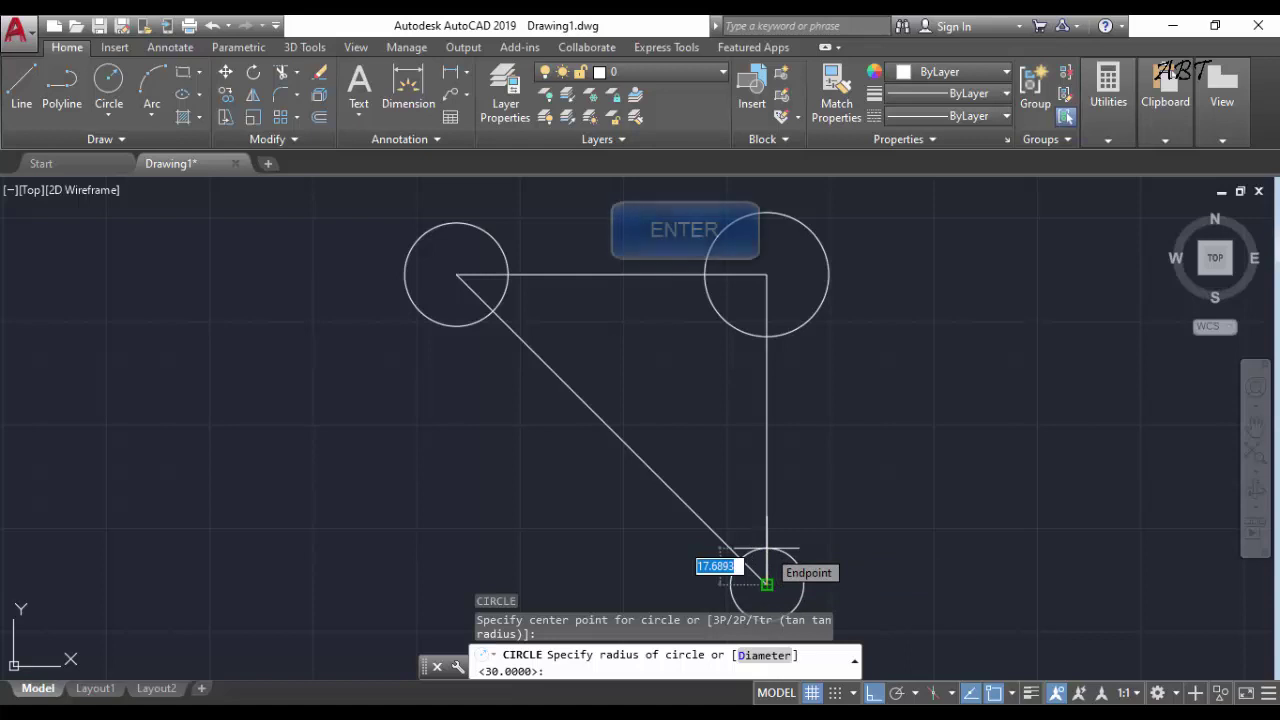
key(Return)
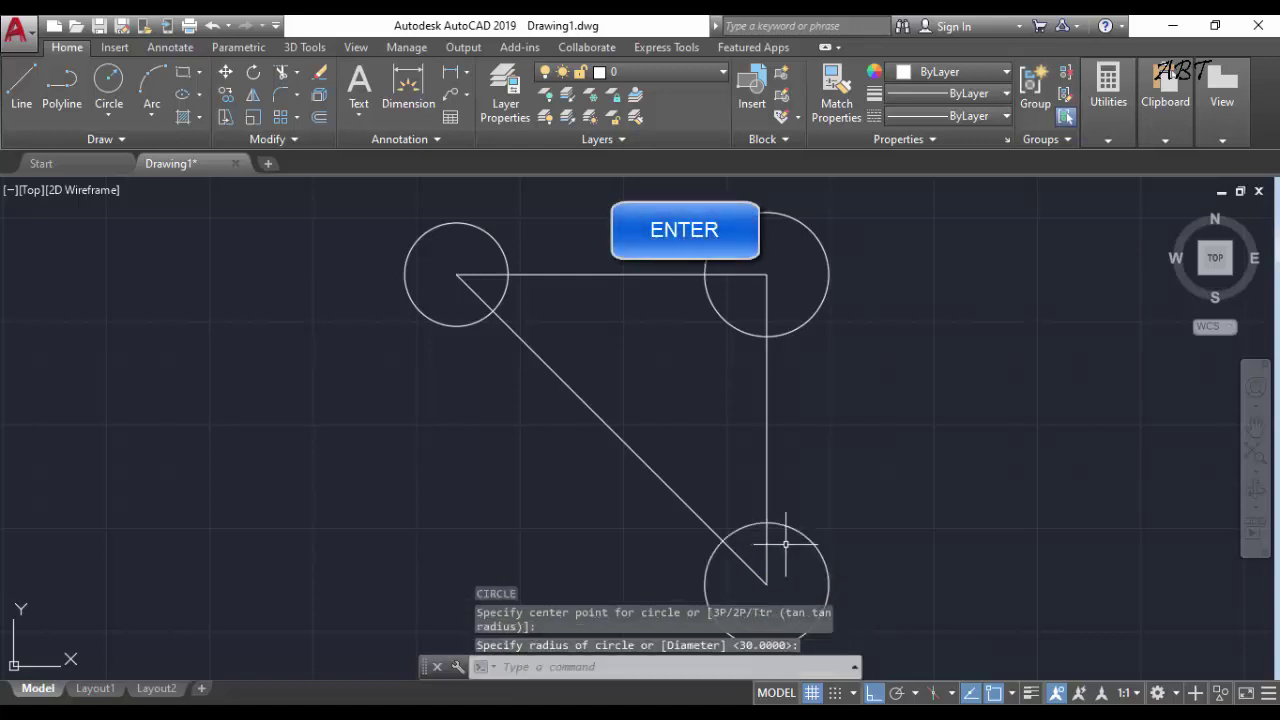
scroll(766, 547, down, 2)
mouse_move(770, 555)
middle_down()
mouse_move(762, 480)
mouse_move(680, 383)
middle_up()
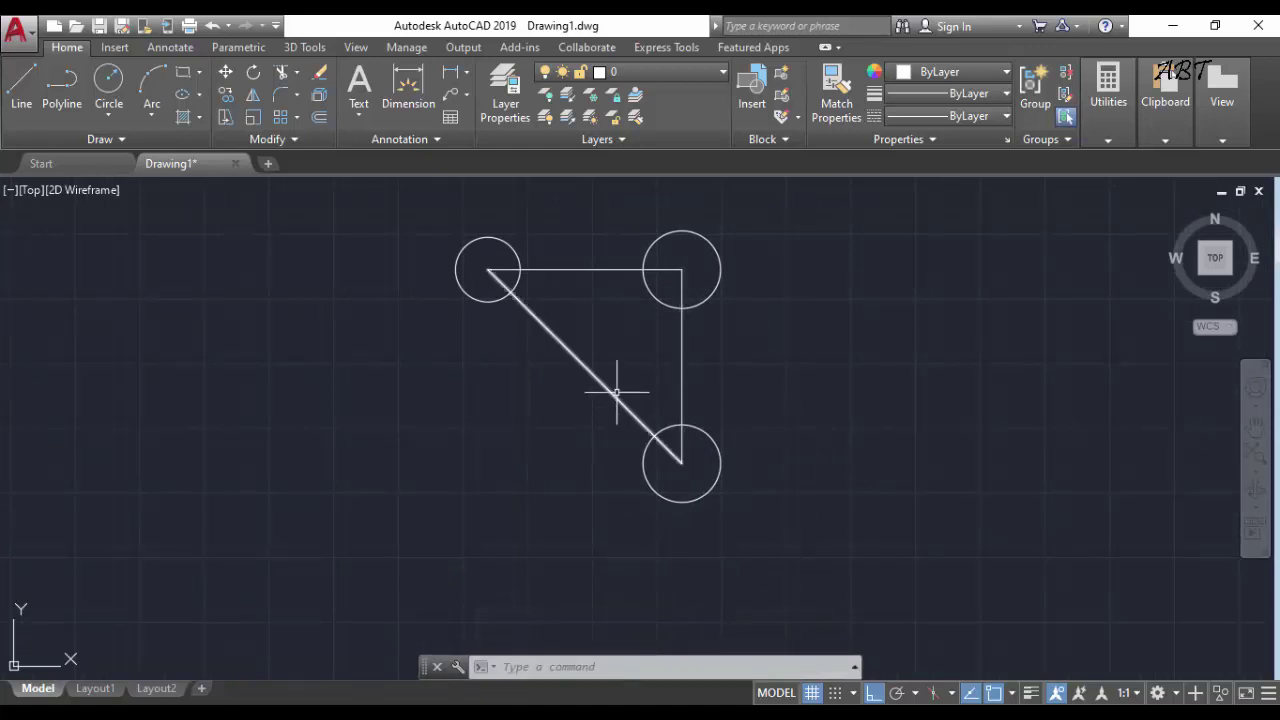
click(719, 272)
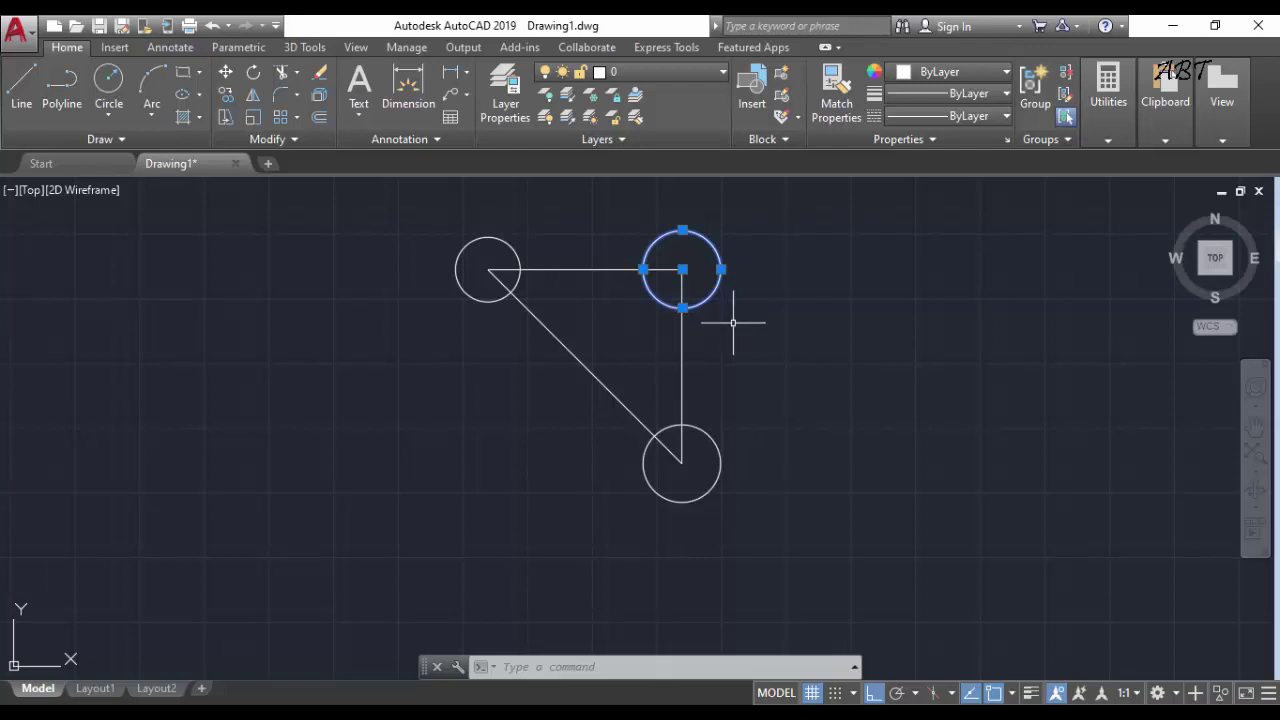
click(492, 237)
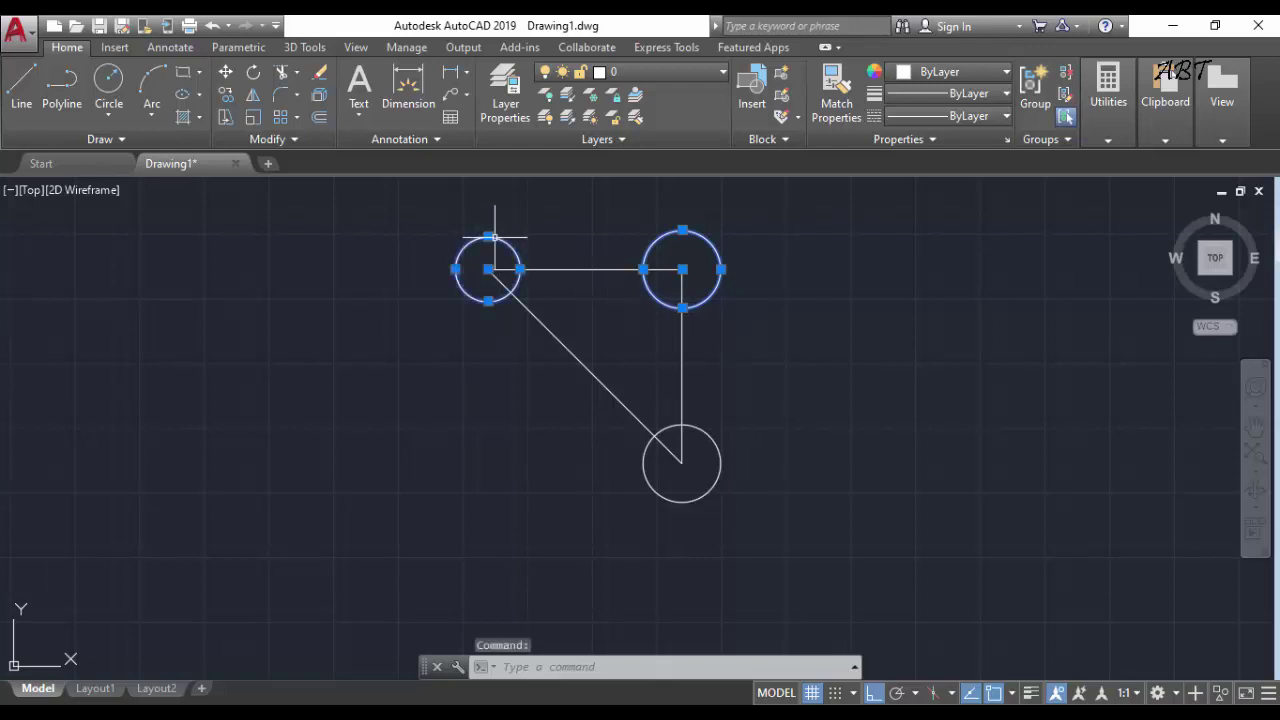
click(710, 432)
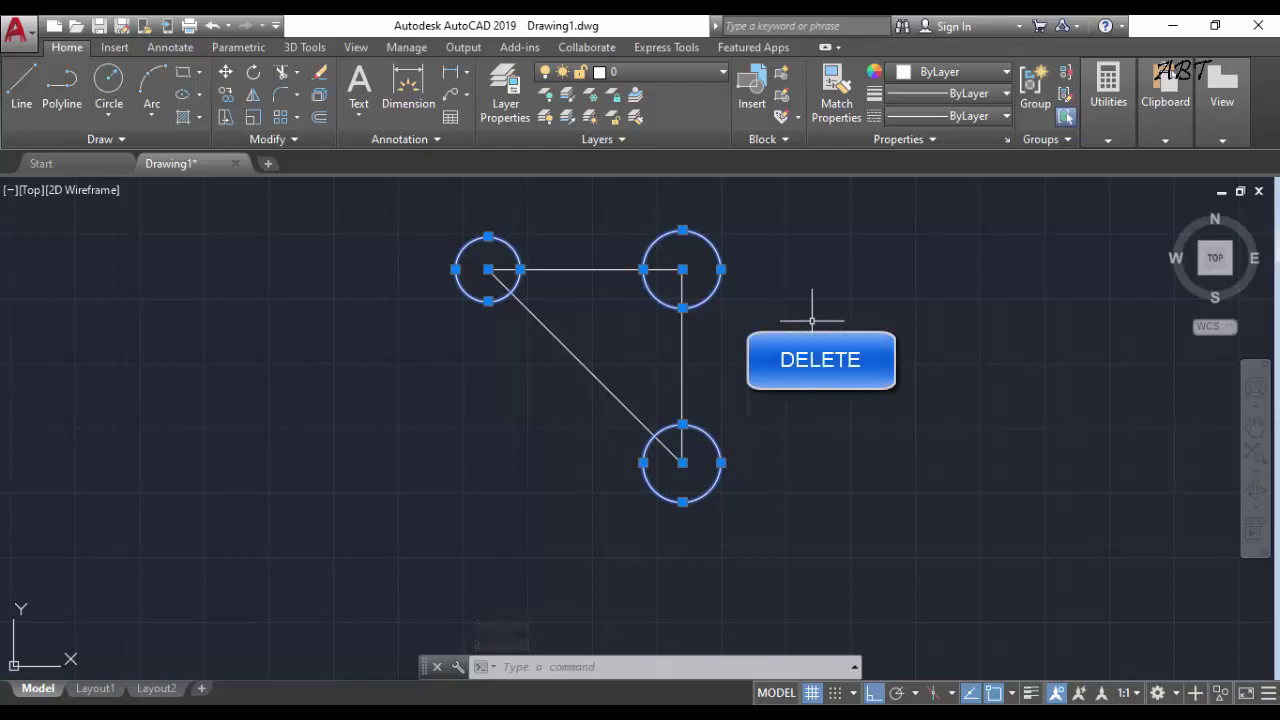
key(Delete)
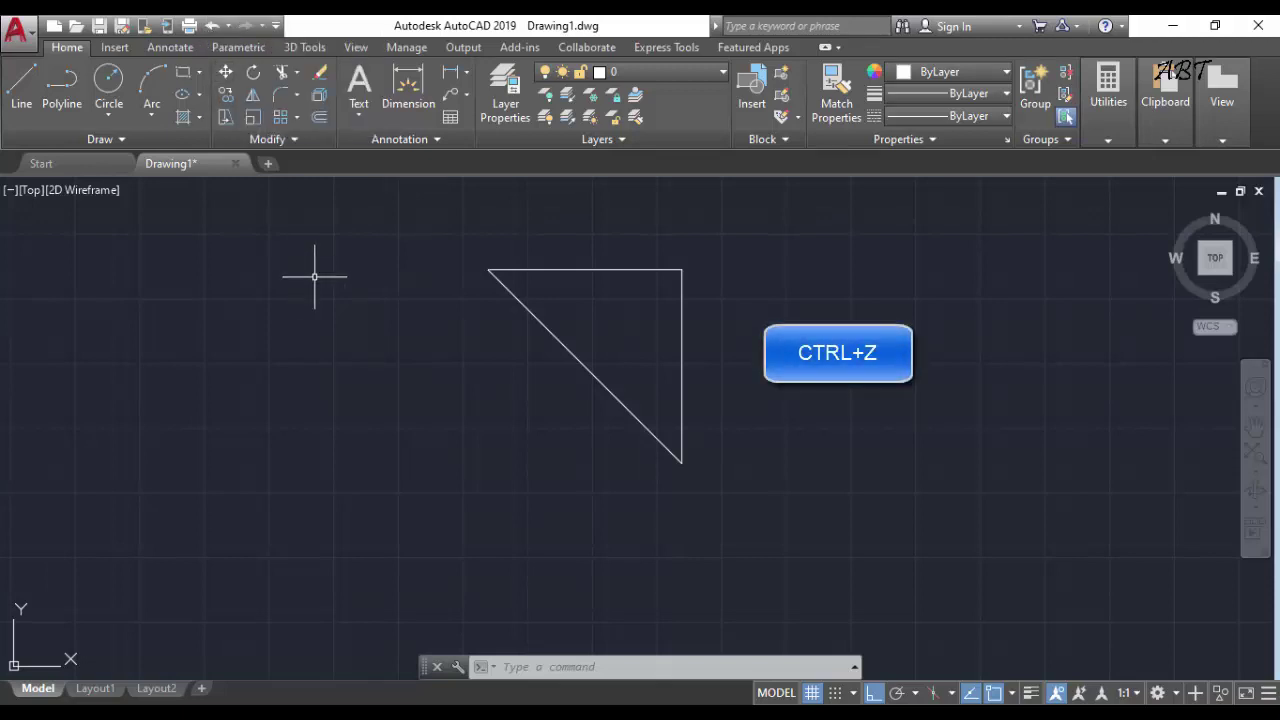
key(ctrl+z)
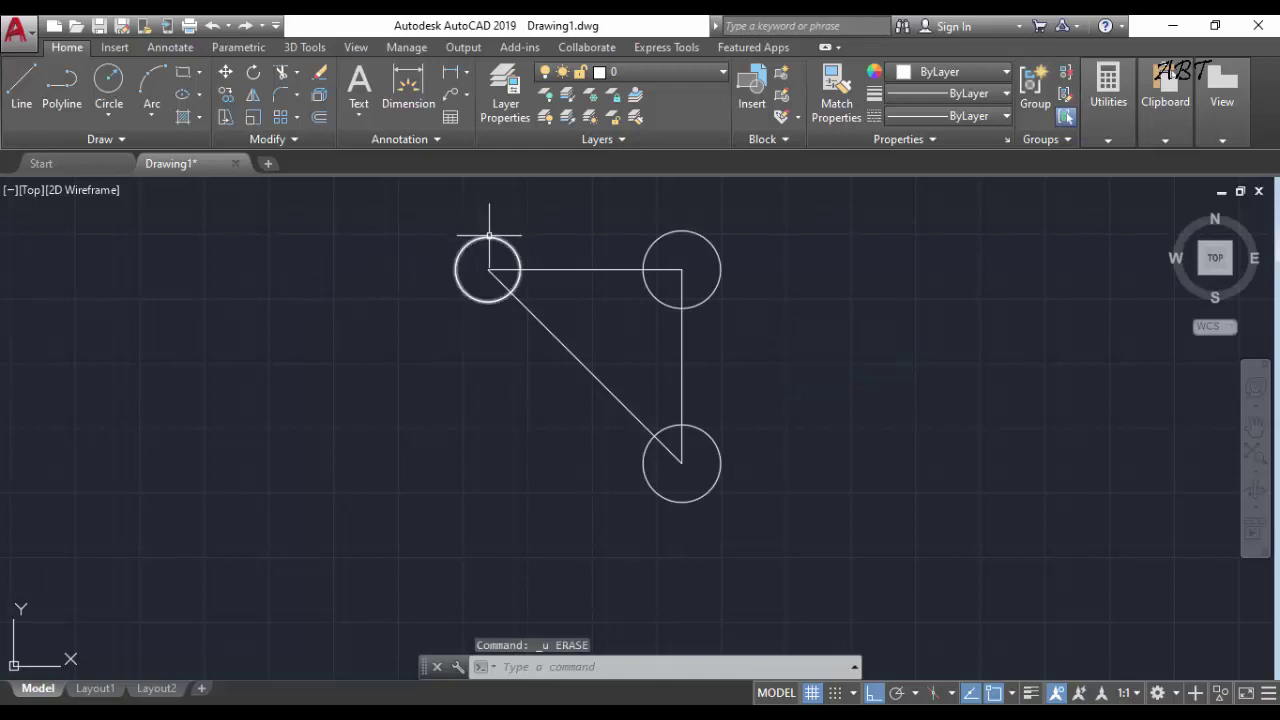
click(489, 236)
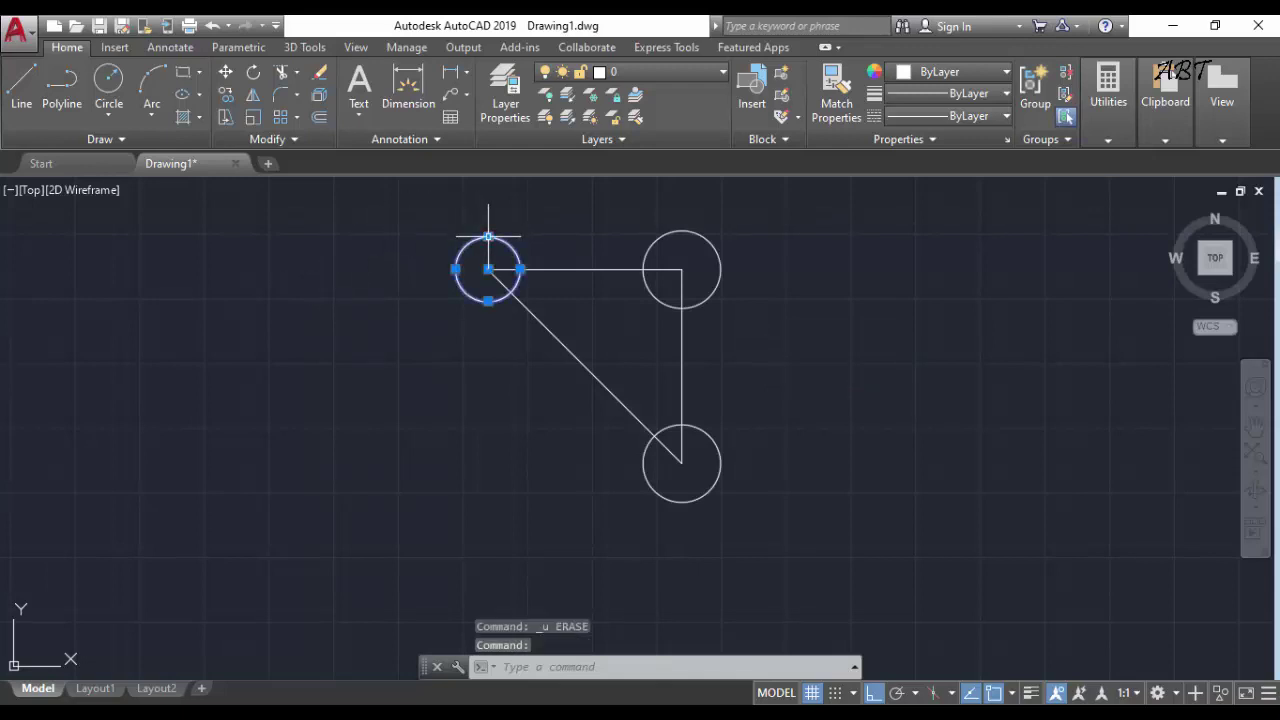
click(662, 236)
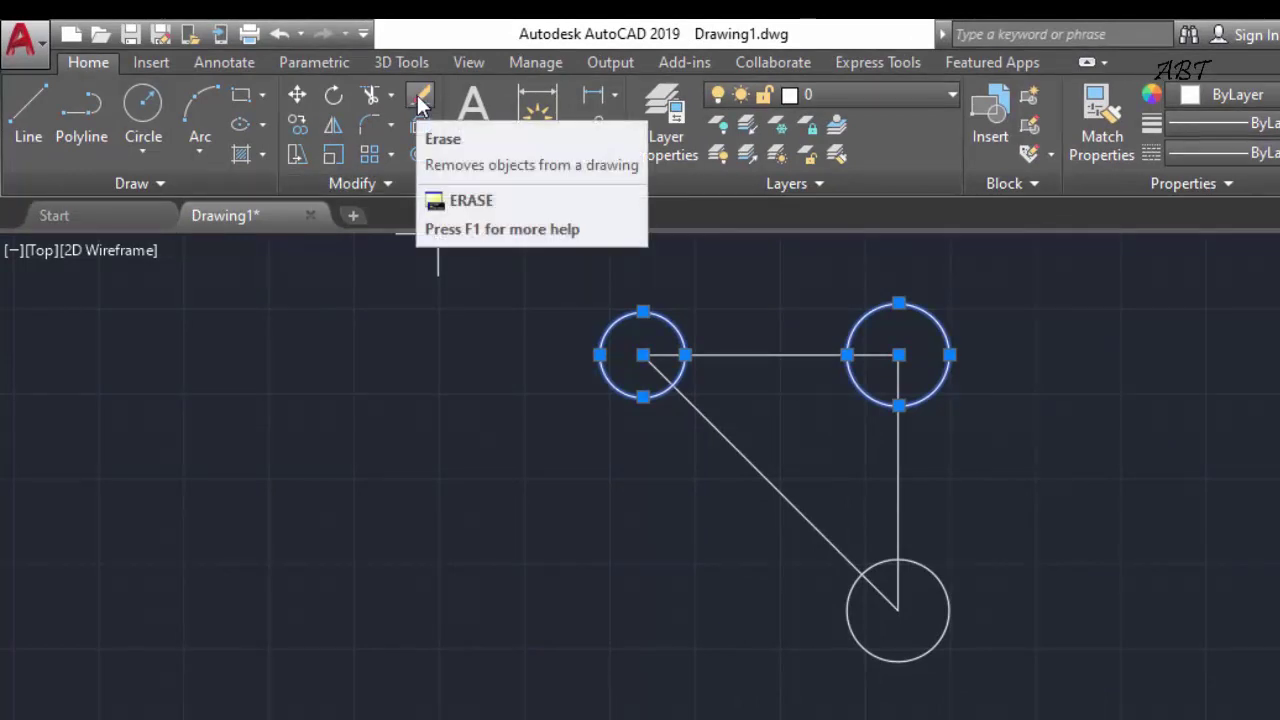
mouse_move(319, 72)
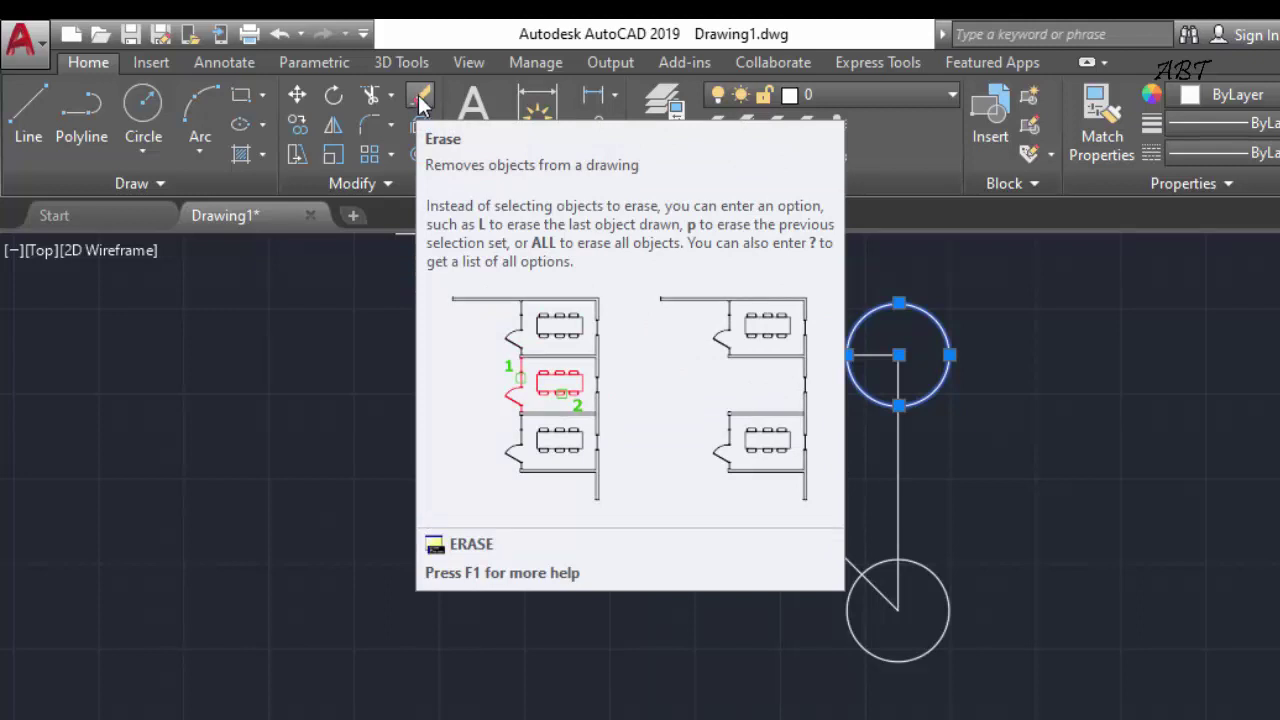
Erase the upper-left, upper-right and bottom circles, picking each one individually
click(418, 95)
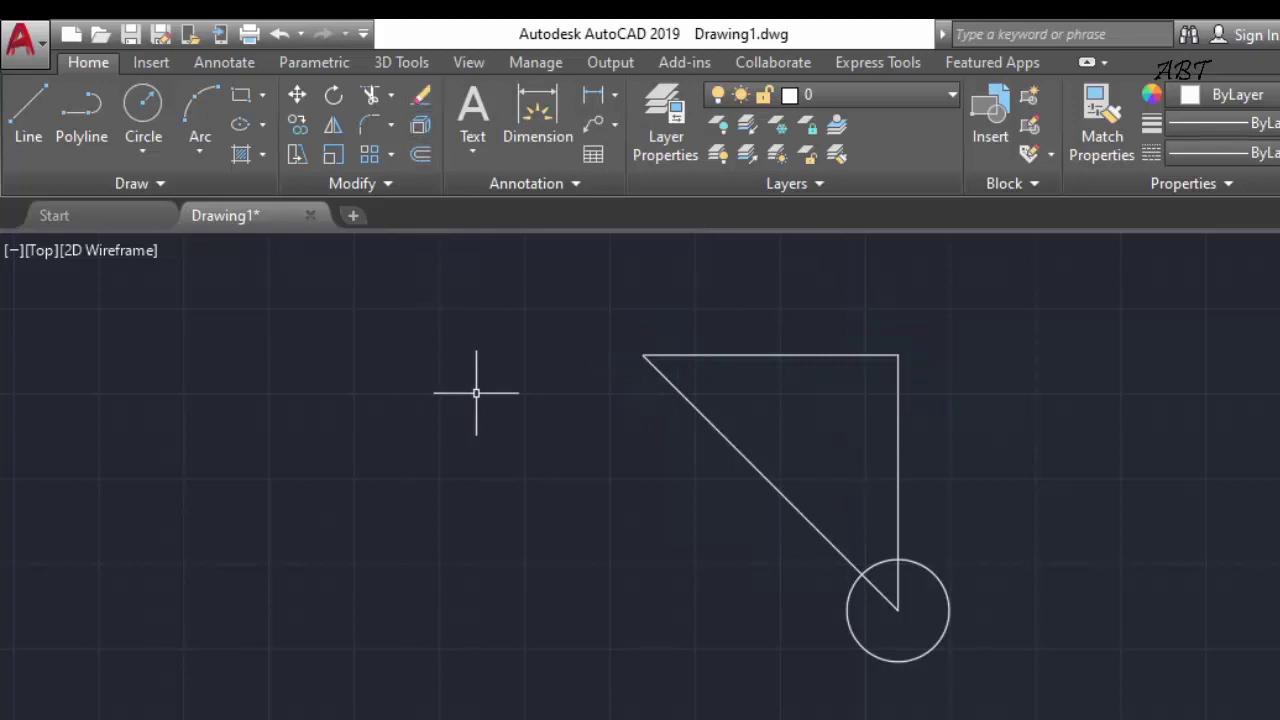
click(278, 36)
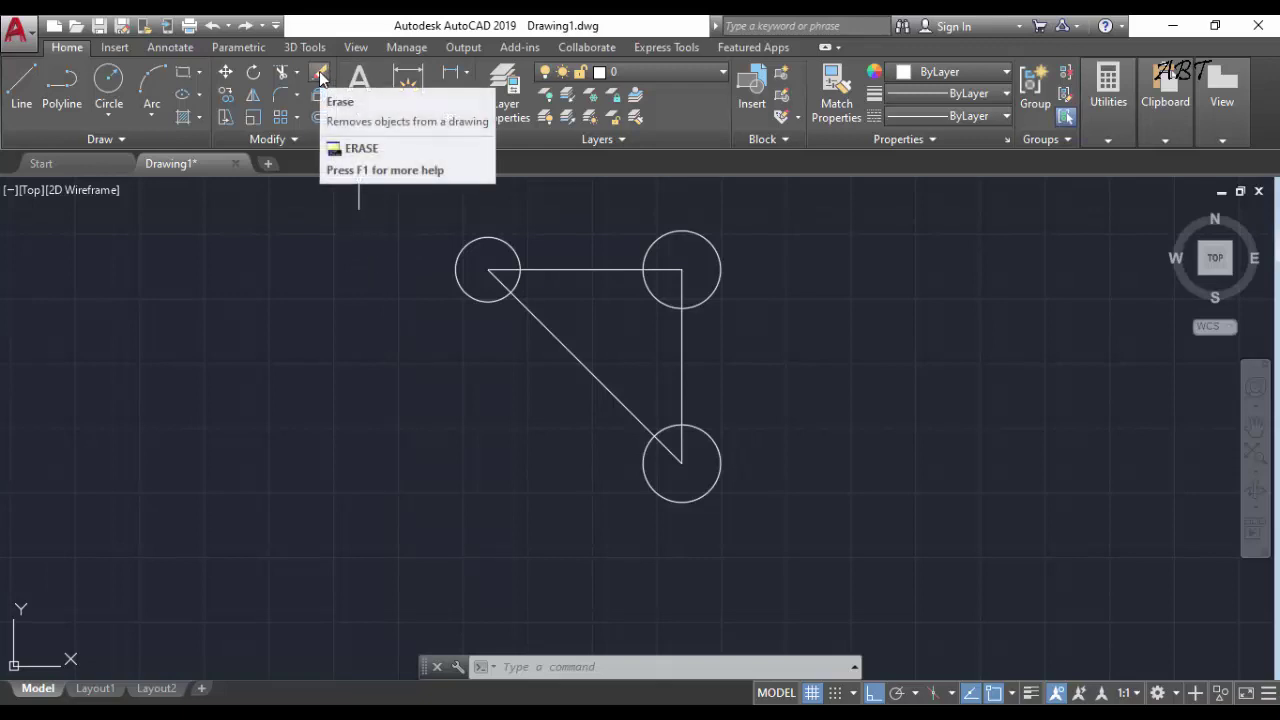
click(320, 76)
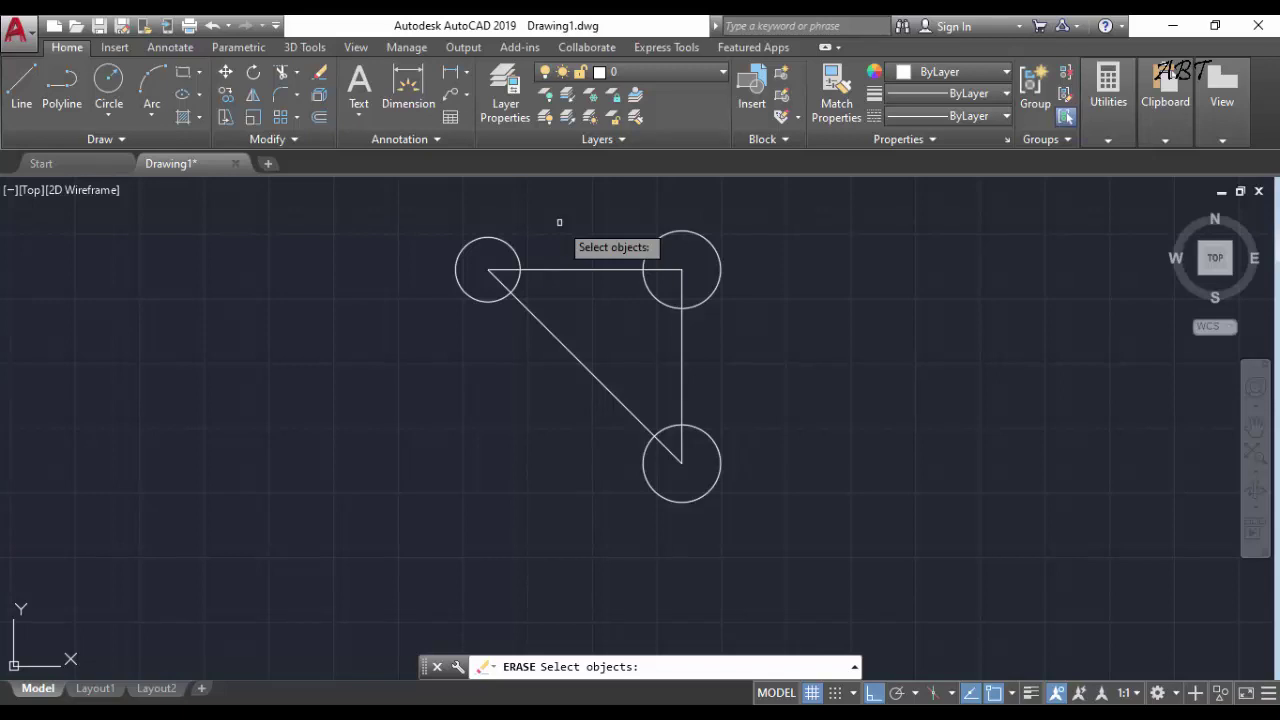
click(498, 237)
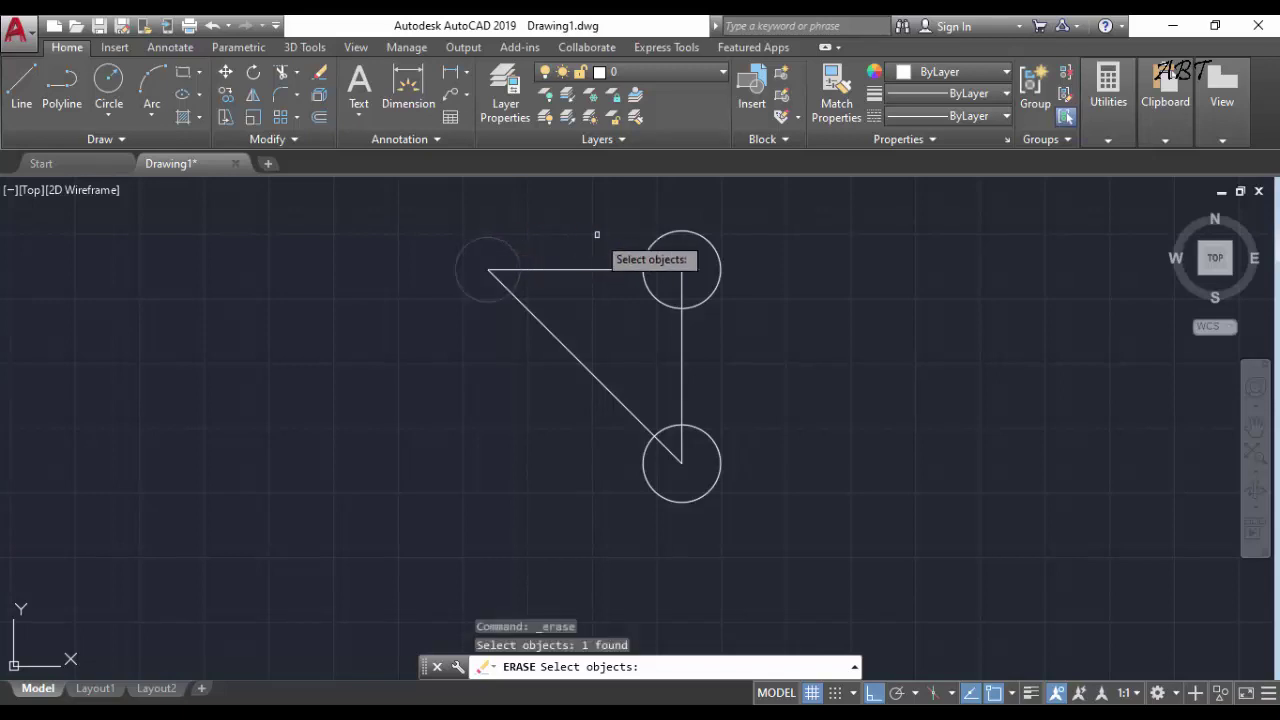
click(659, 236)
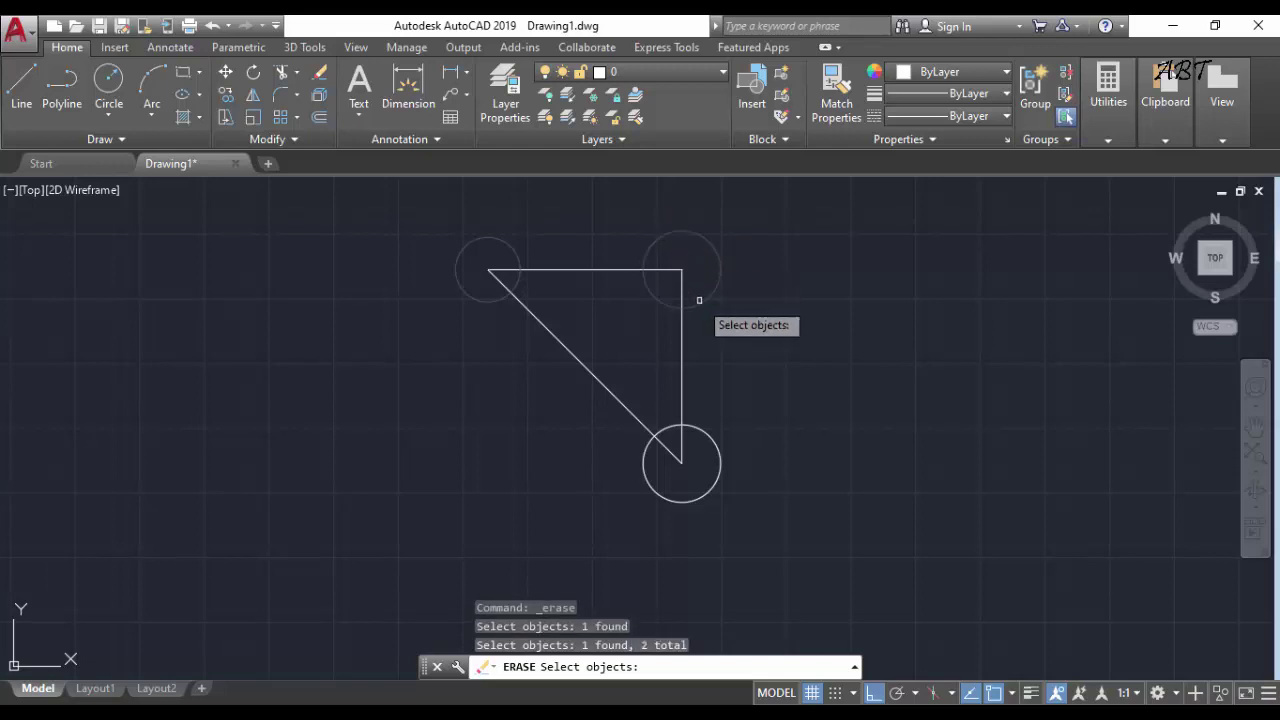
click(708, 430)
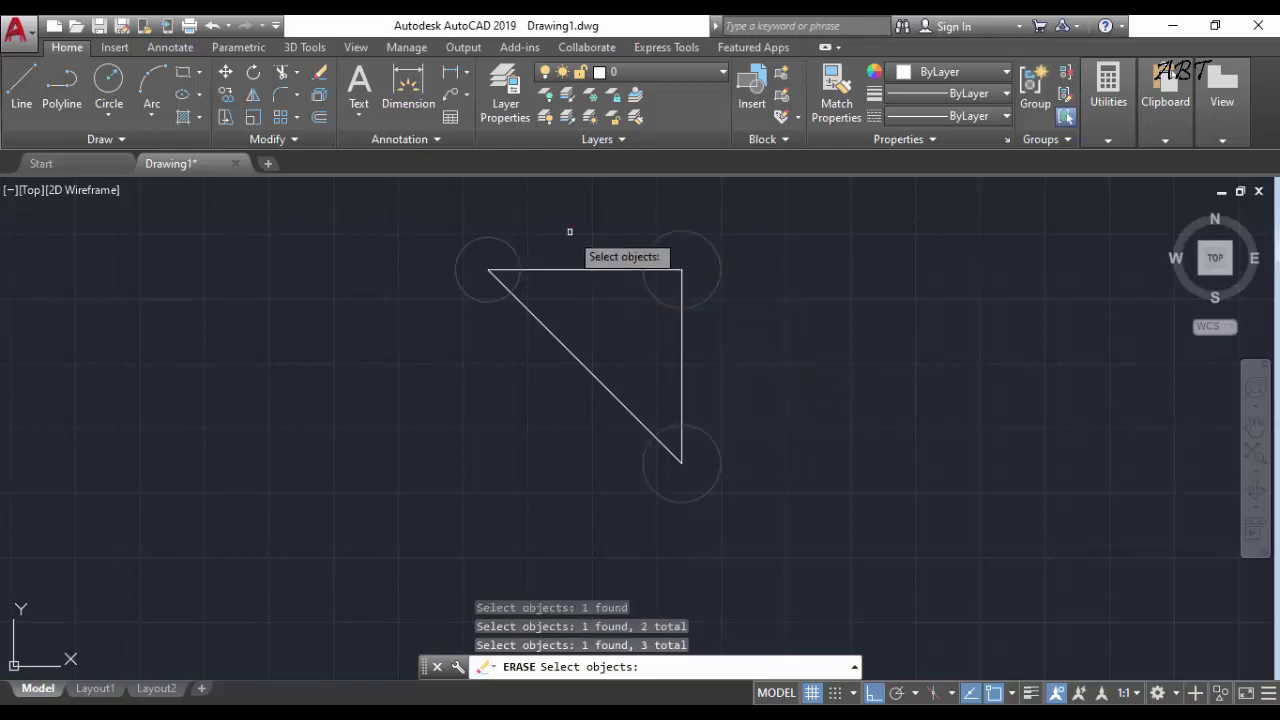
key(Return)
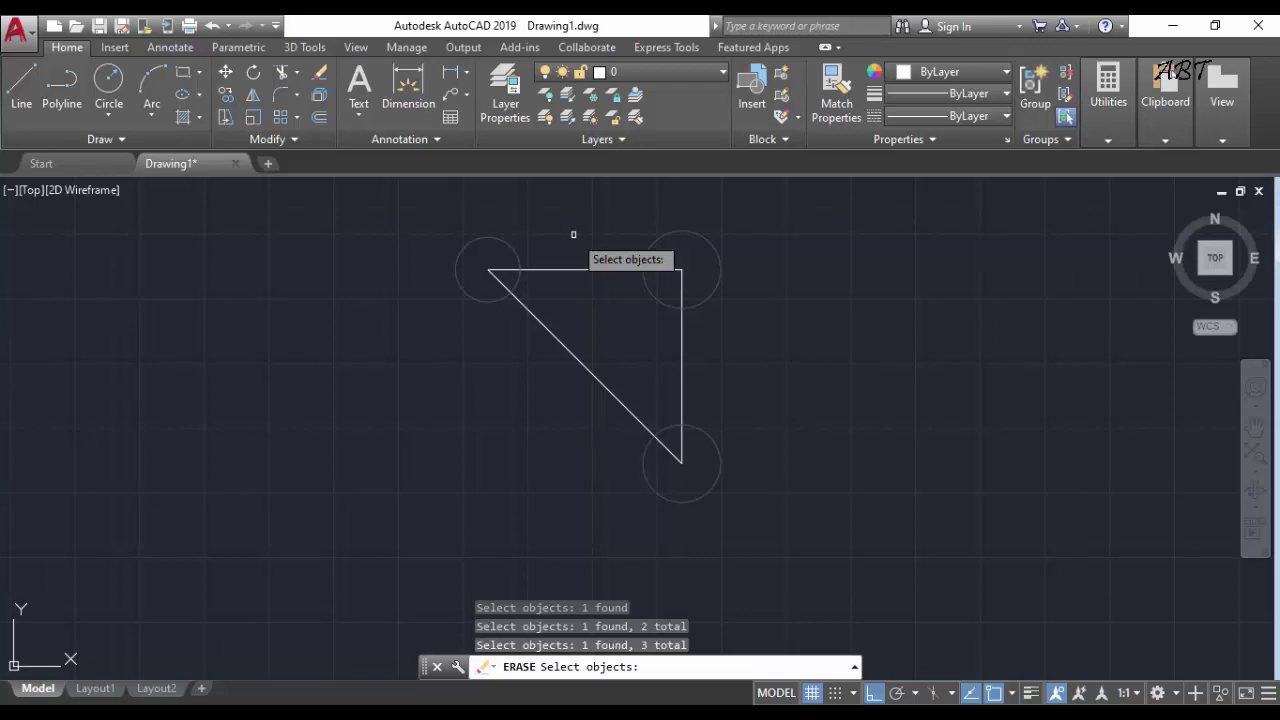
key(space)
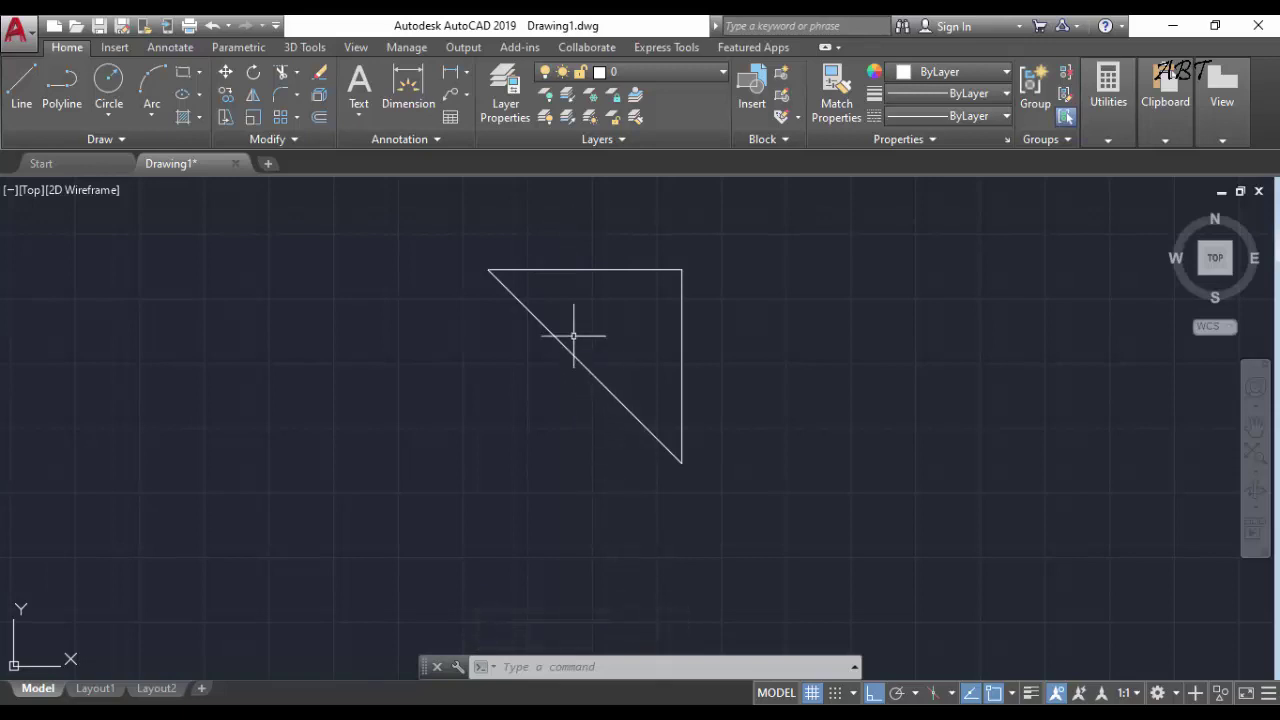
Restore the circles, trial-erase the upper circles and top line by window, then undo
click(211, 27)
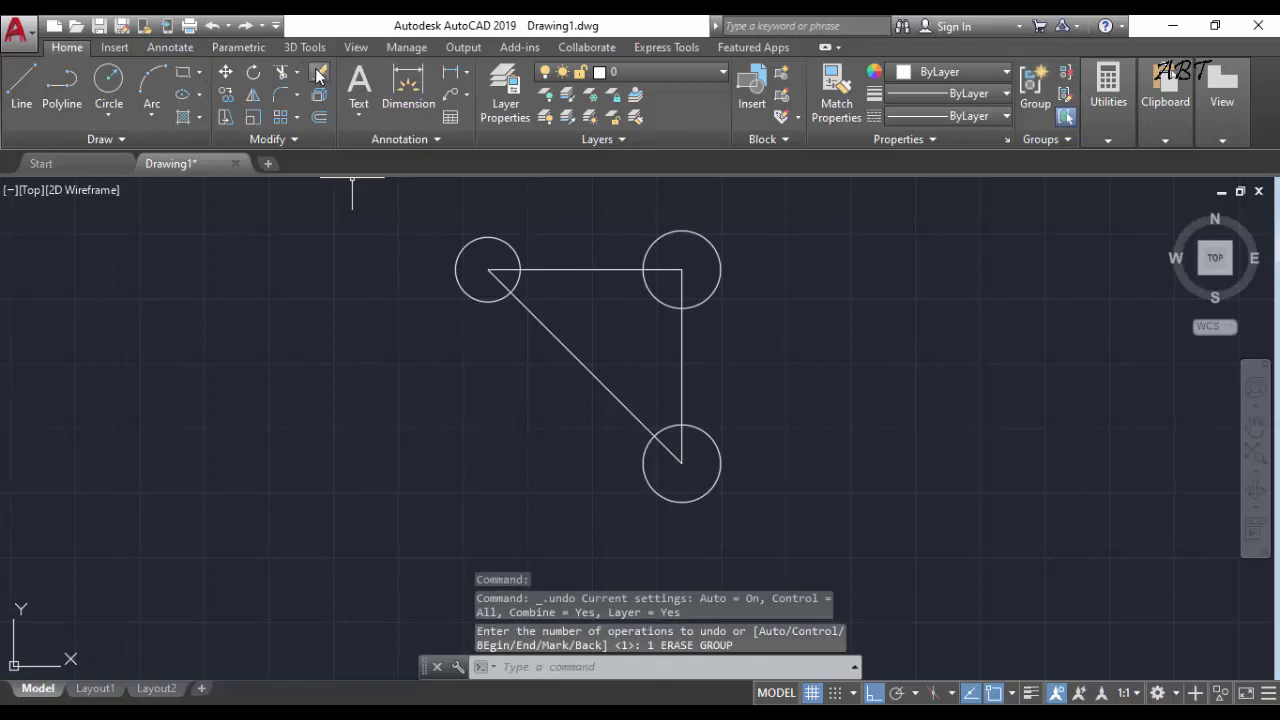
click(318, 74)
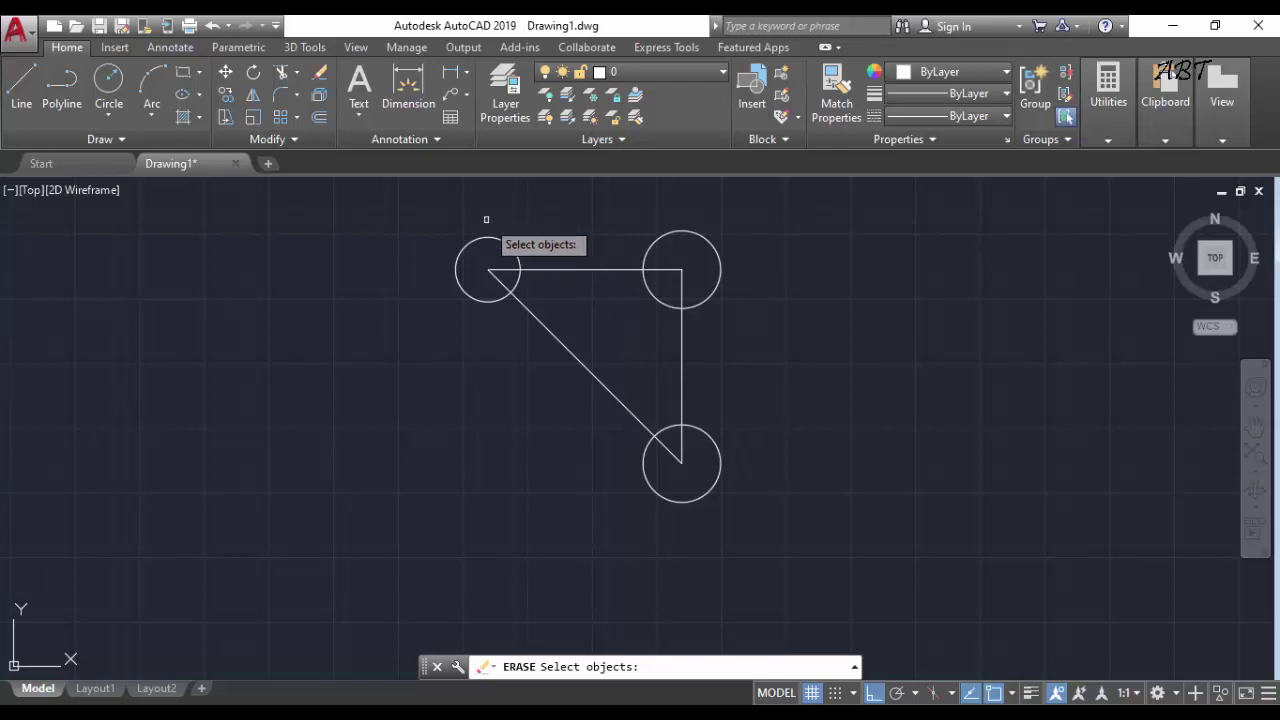
click(375, 200)
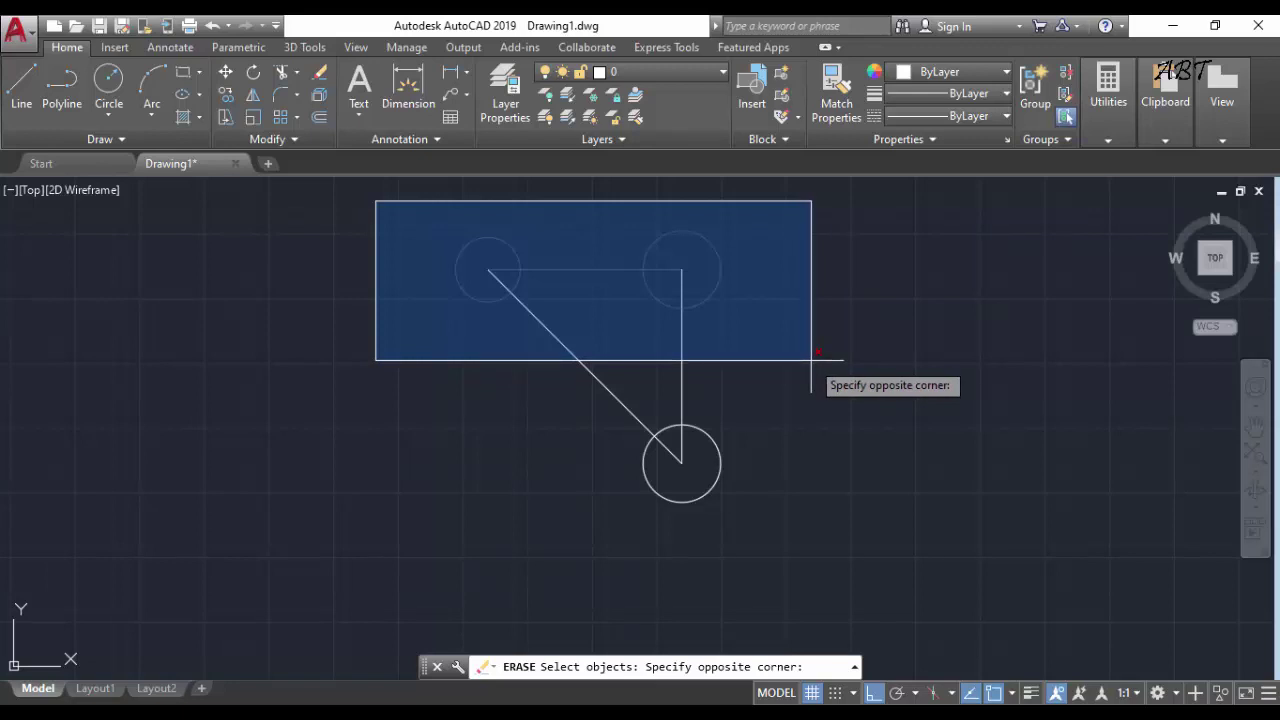
click(811, 360)
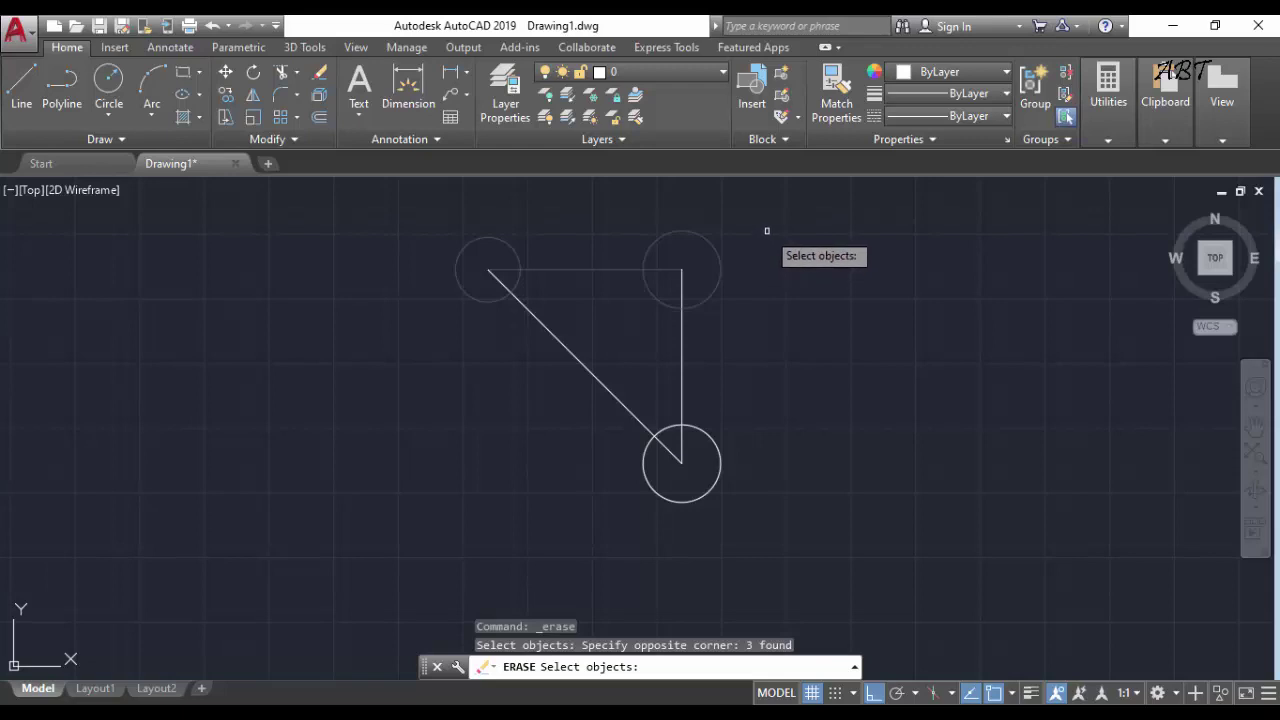
key(Return)
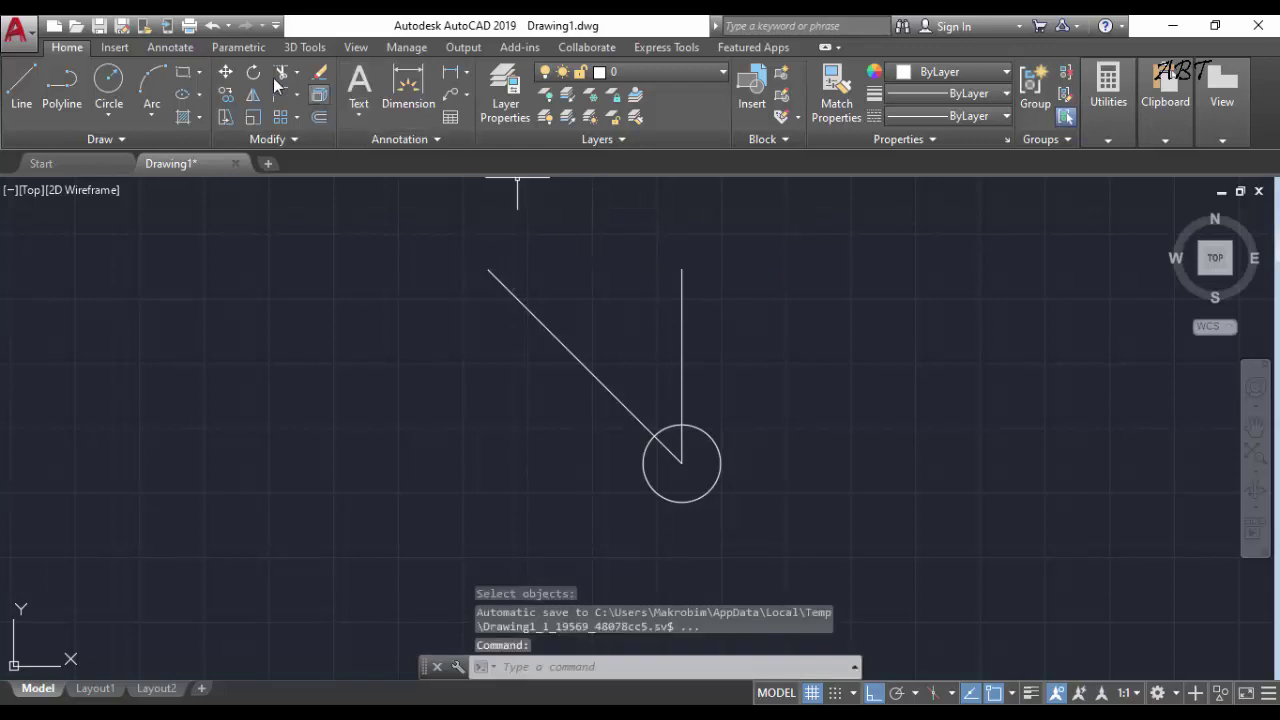
click(214, 30)
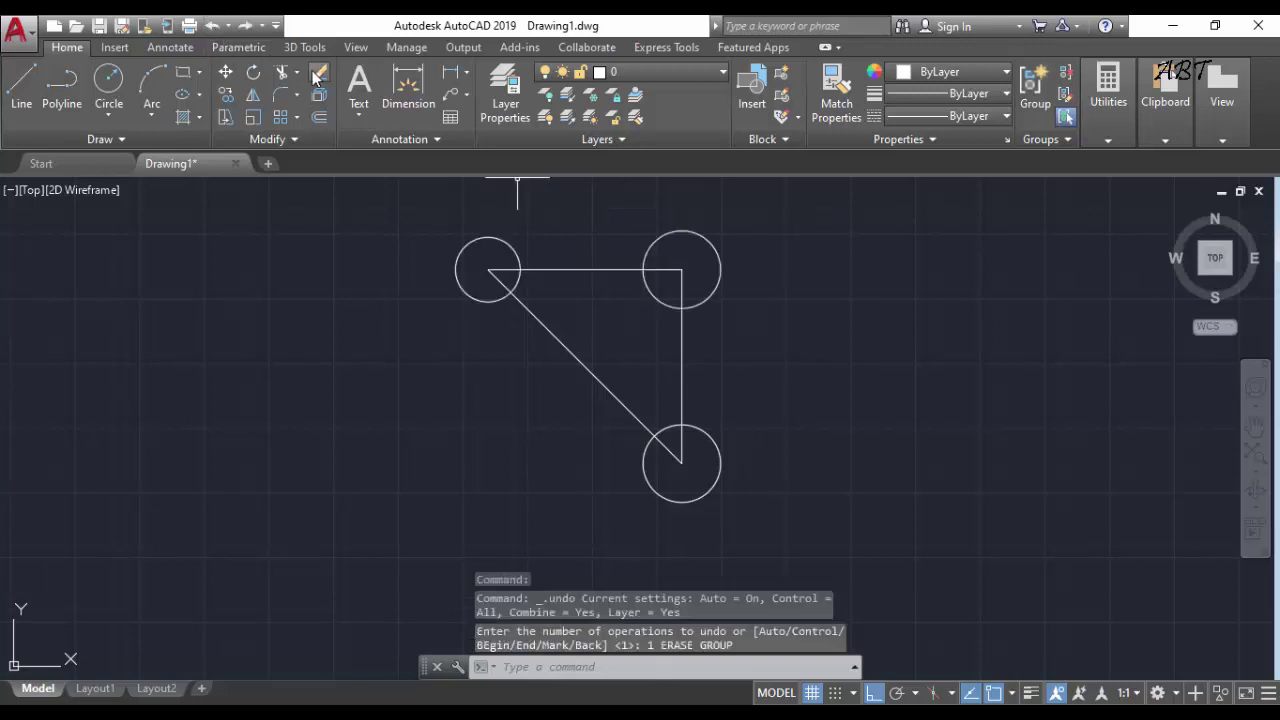
Erase the triangle's lines and both upper circles with a right-to-left crossing window
click(320, 76)
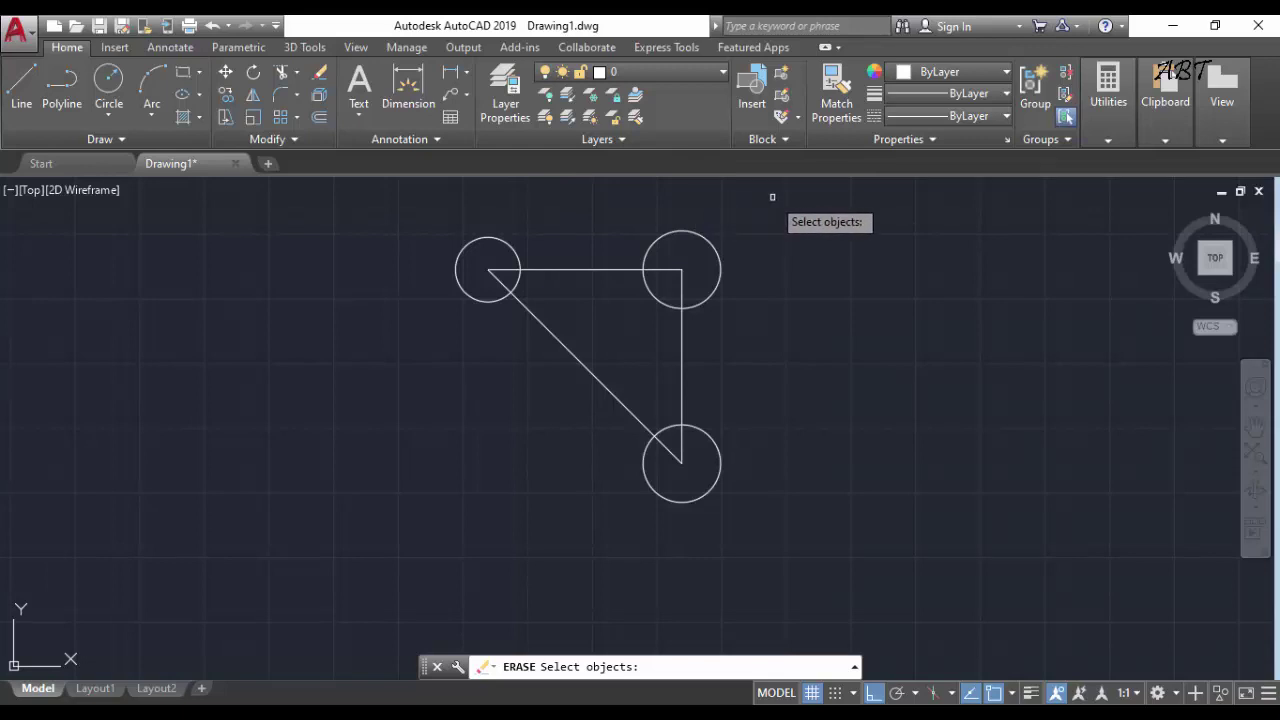
click(772, 197)
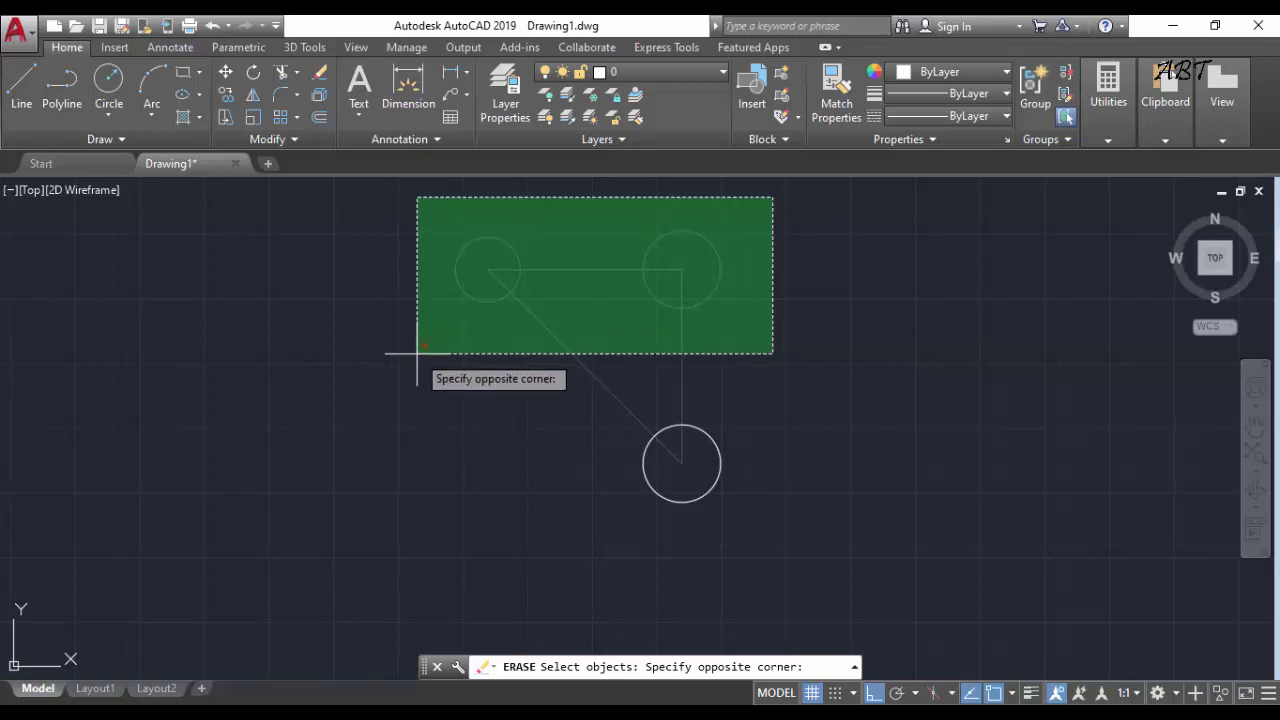
click(417, 354)
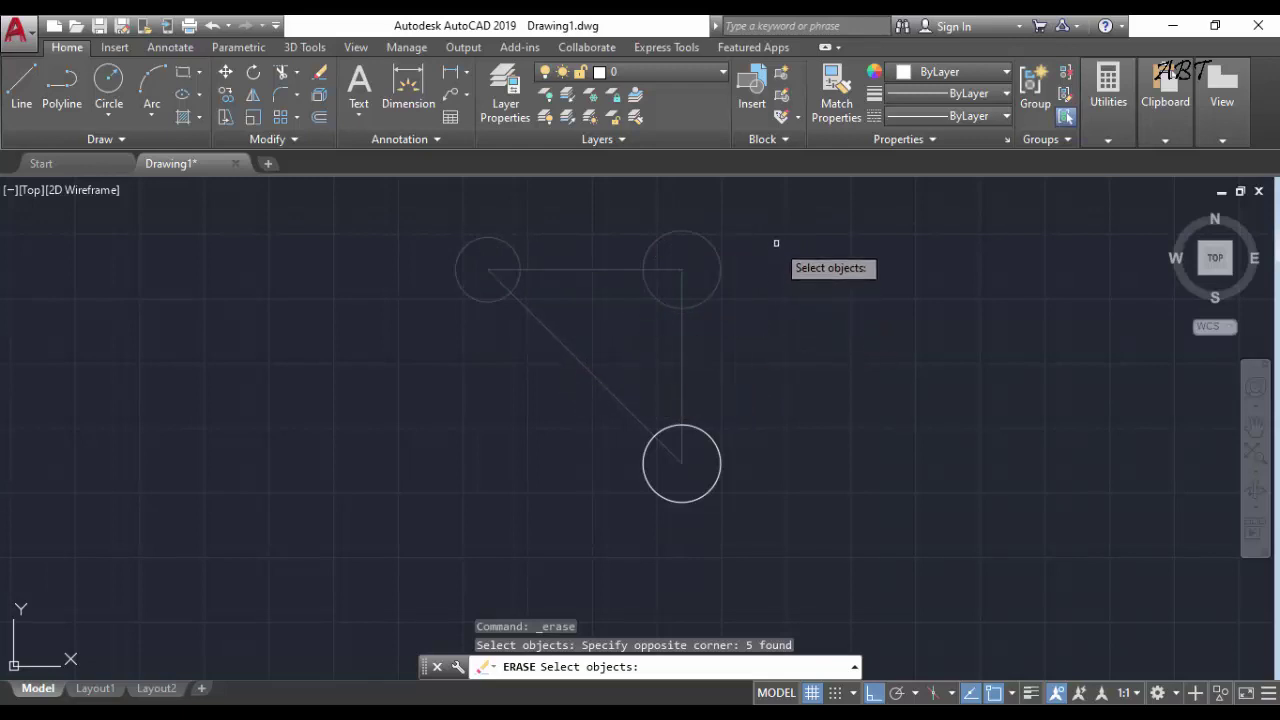
key(Return)
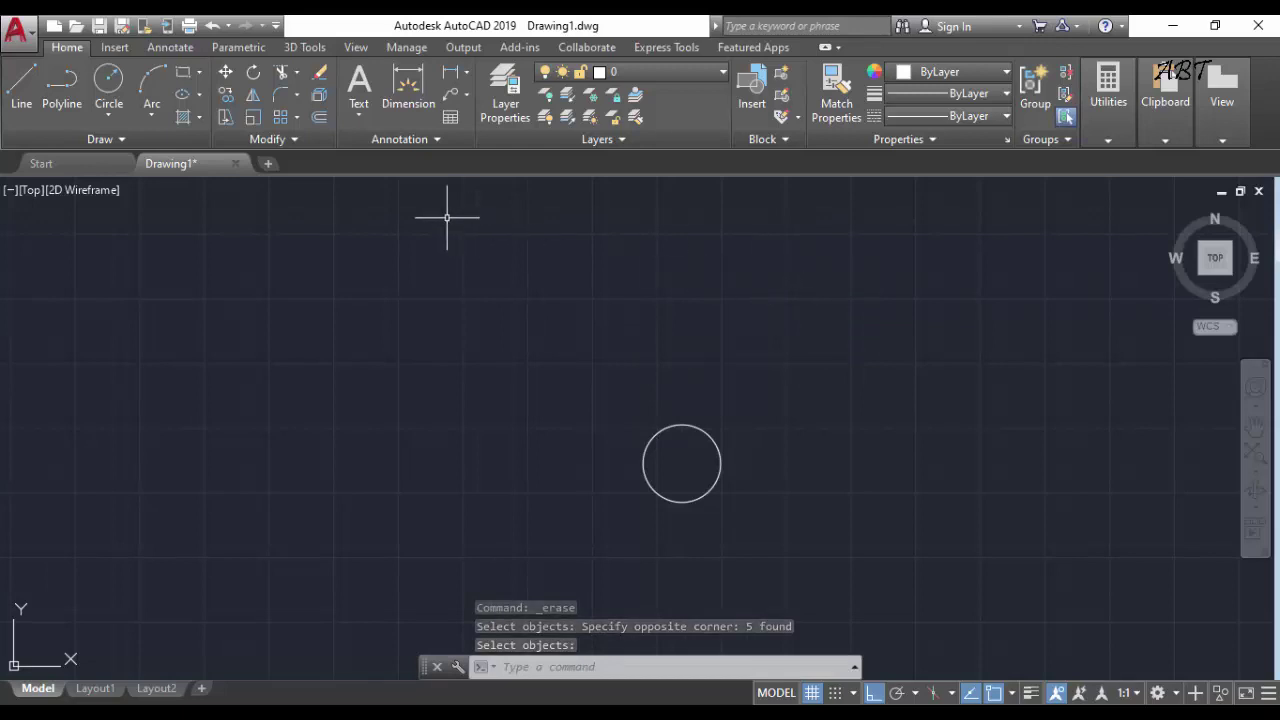
Undo to restore everything, then window-select all six objects for erasing
click(211, 27)
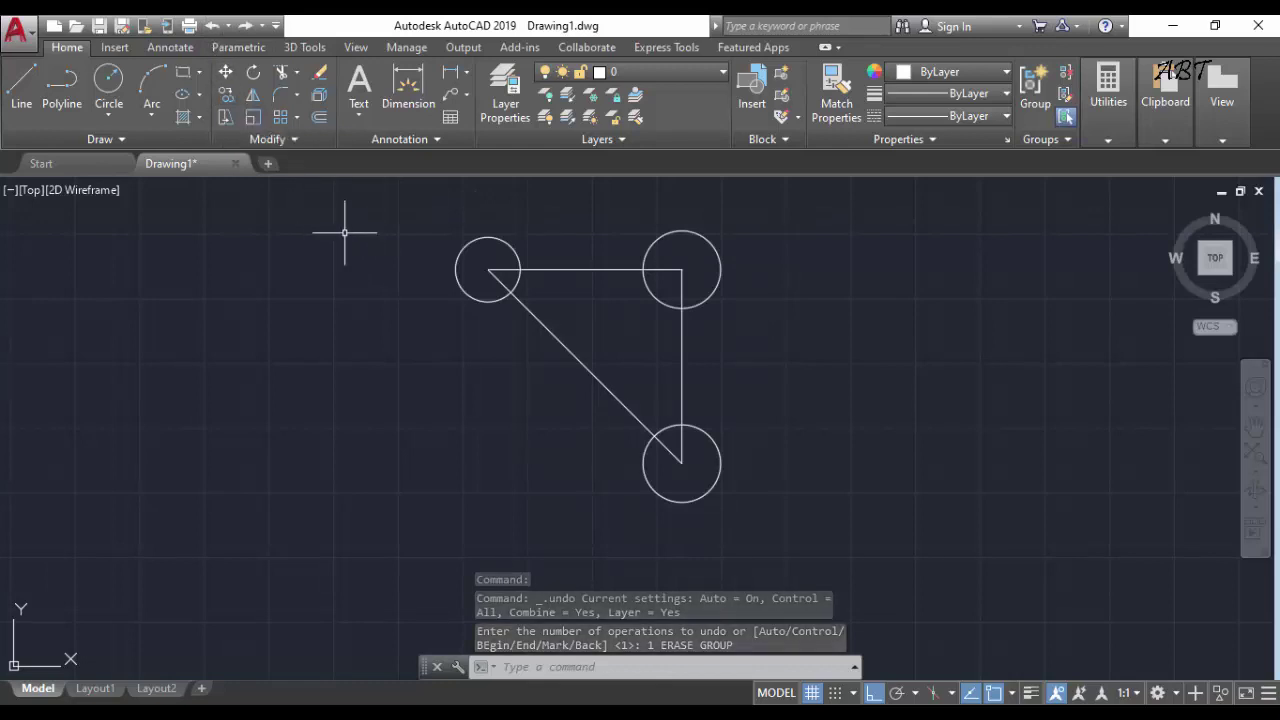
click(319, 77)
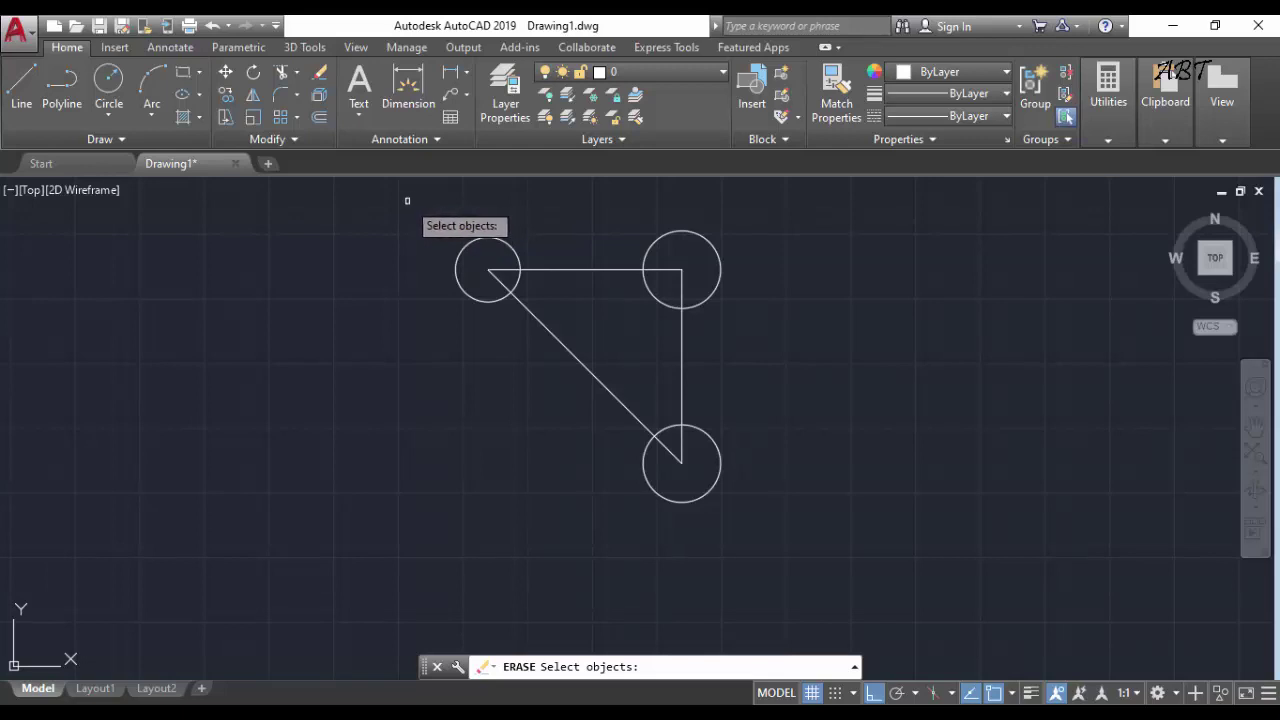
click(408, 188)
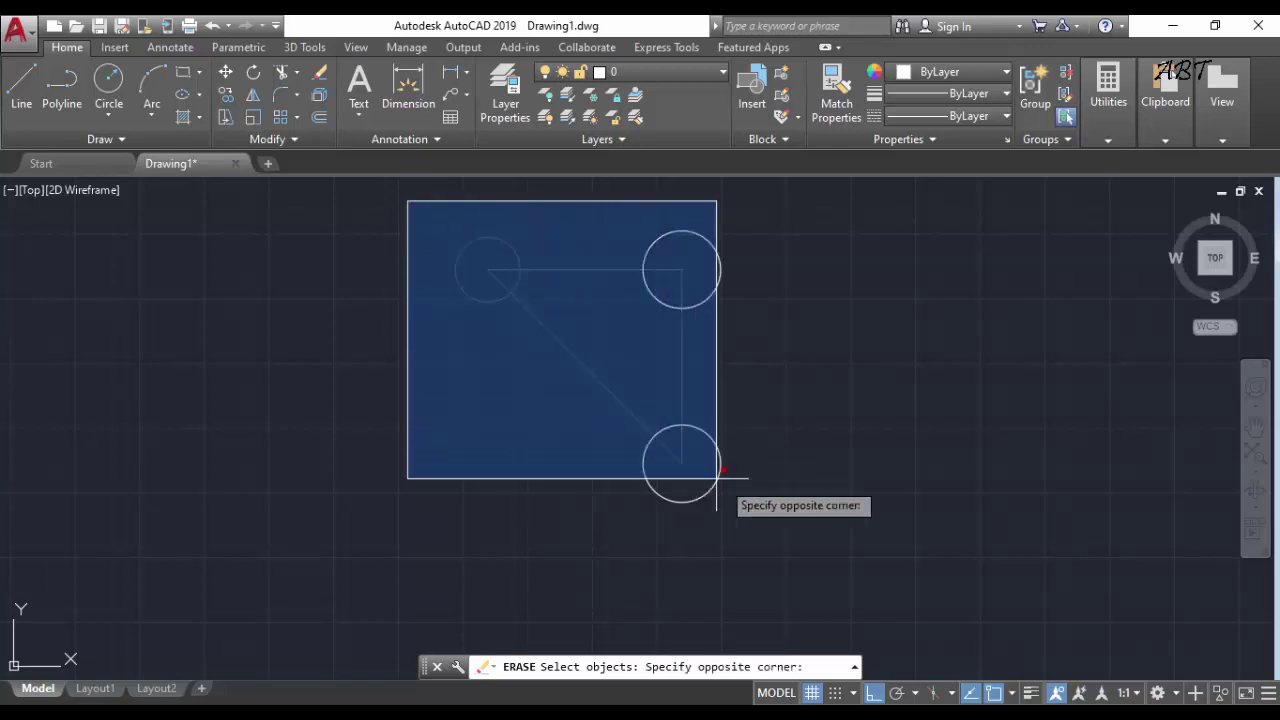
click(809, 537)
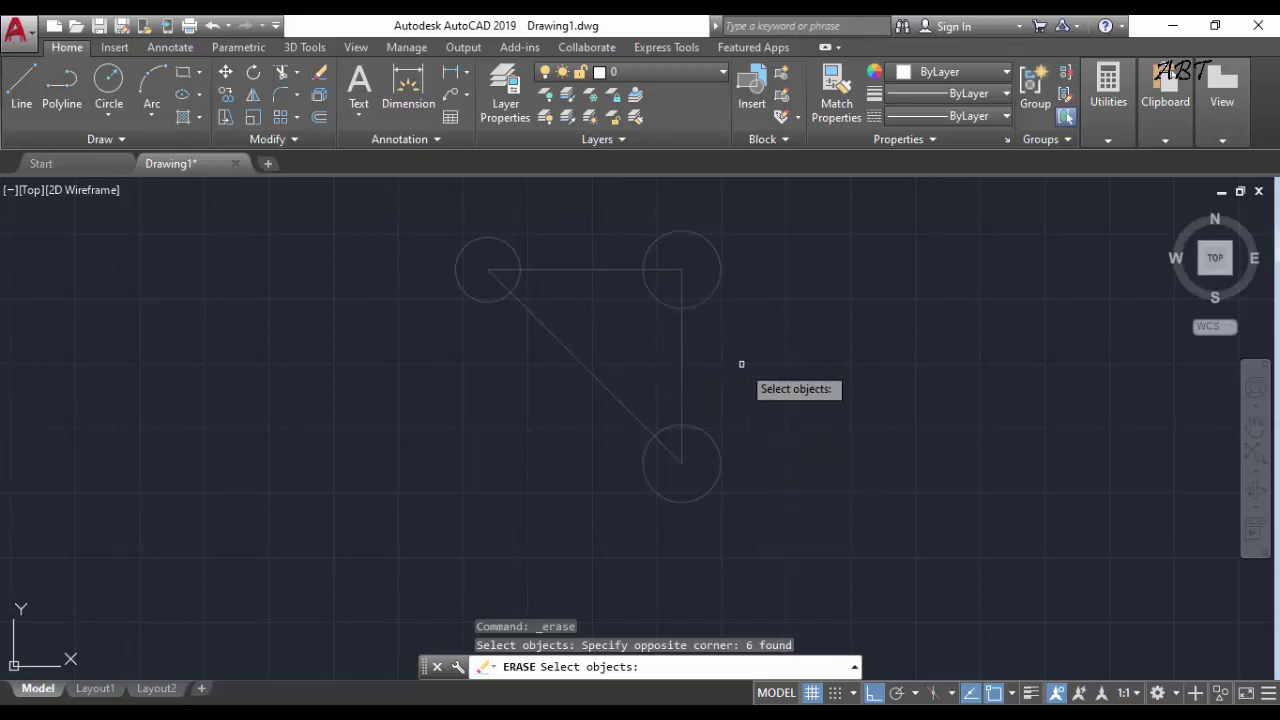
Remove the vertical line, upper-right circle and bottom circle from the erase selection
key(shift)
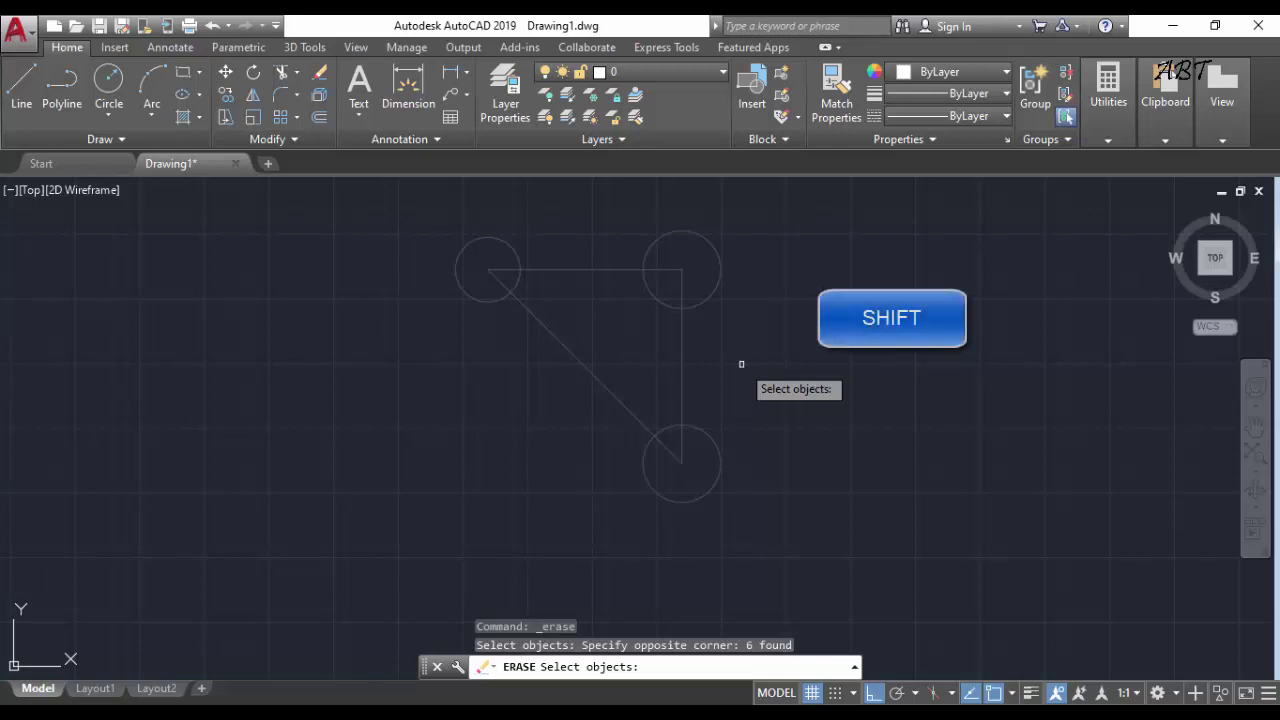
shift+click(682, 330)
shift+click(699, 304)
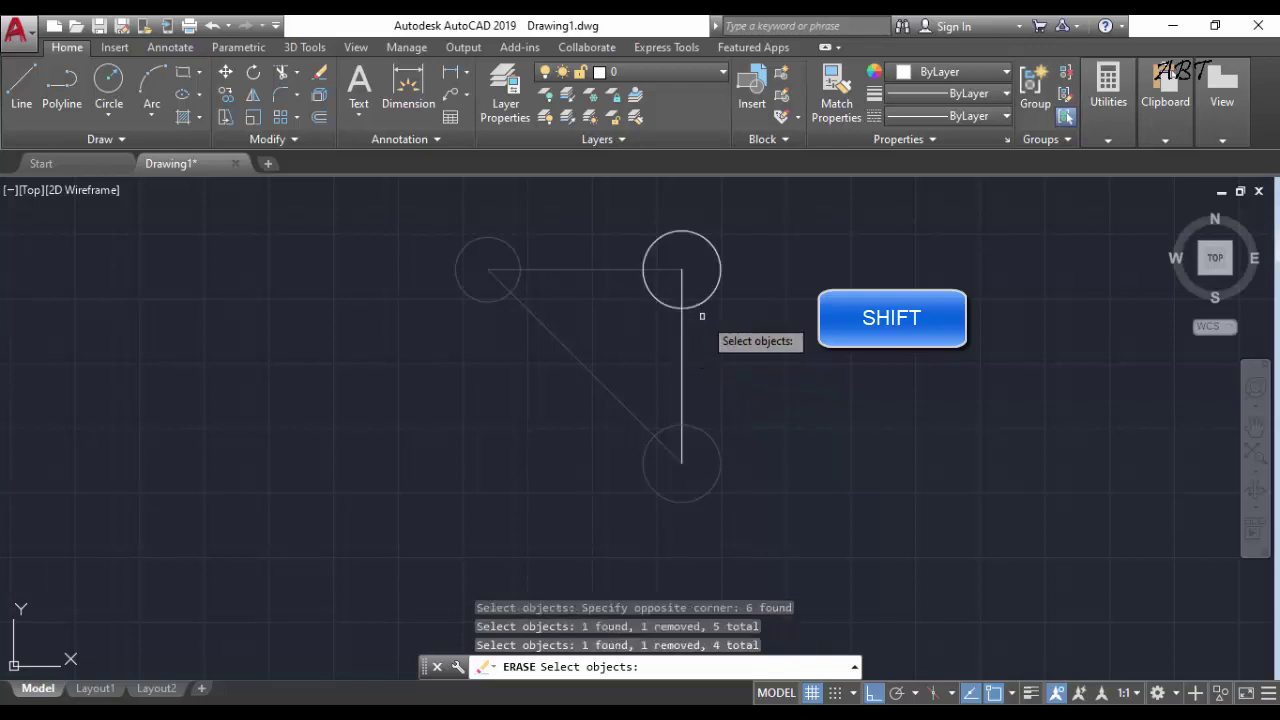
shift+click(703, 431)
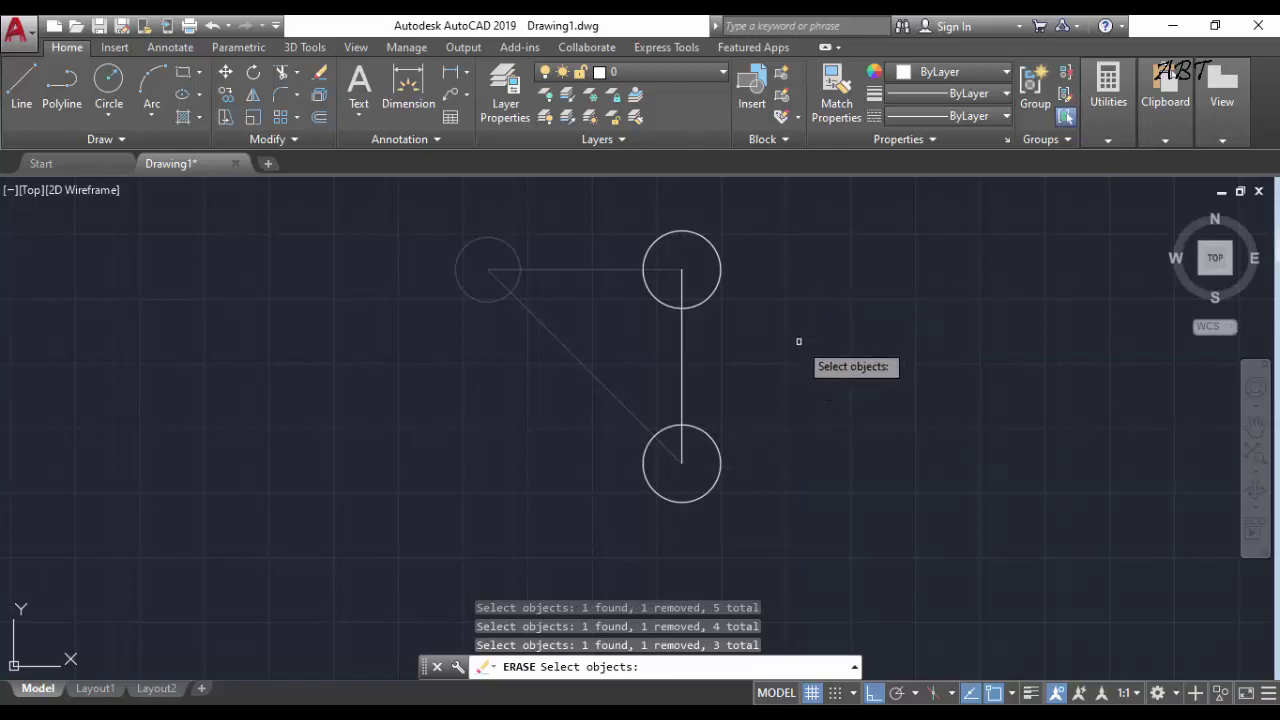
Erase the left circle and two lines, then erase all remaining objects via Ctrl+A
key(Return)
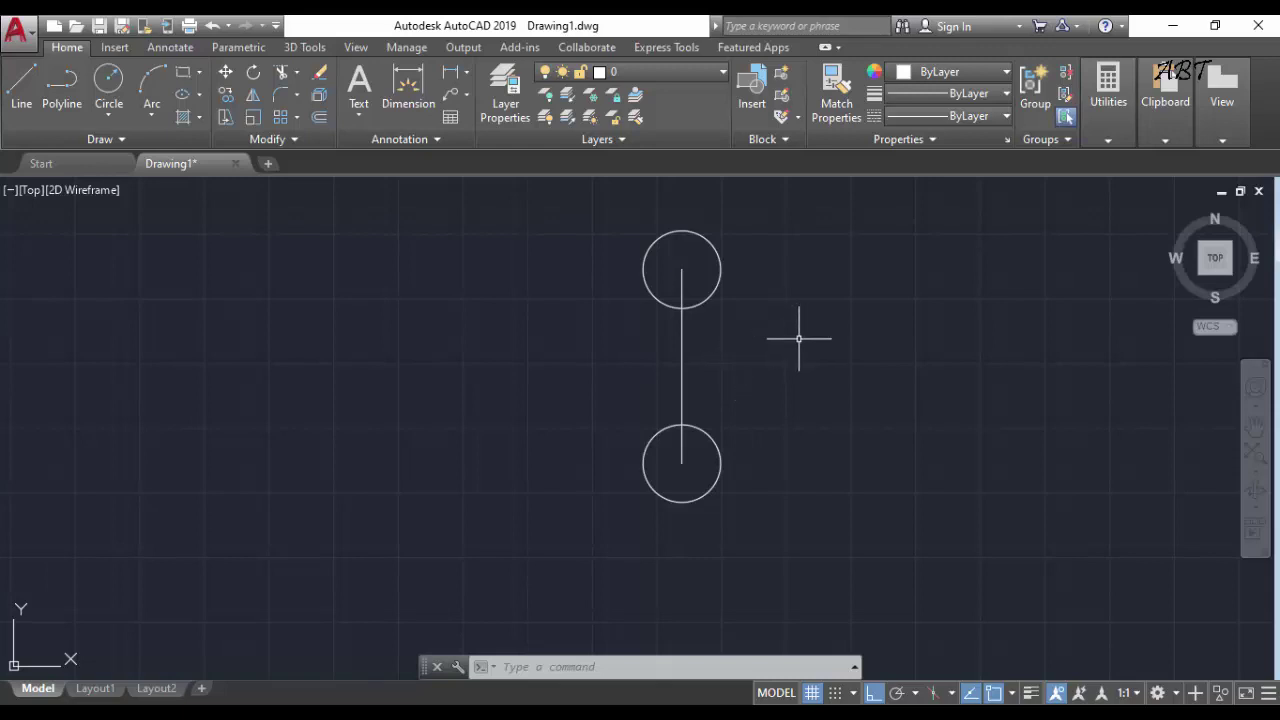
key(ctrl+a)
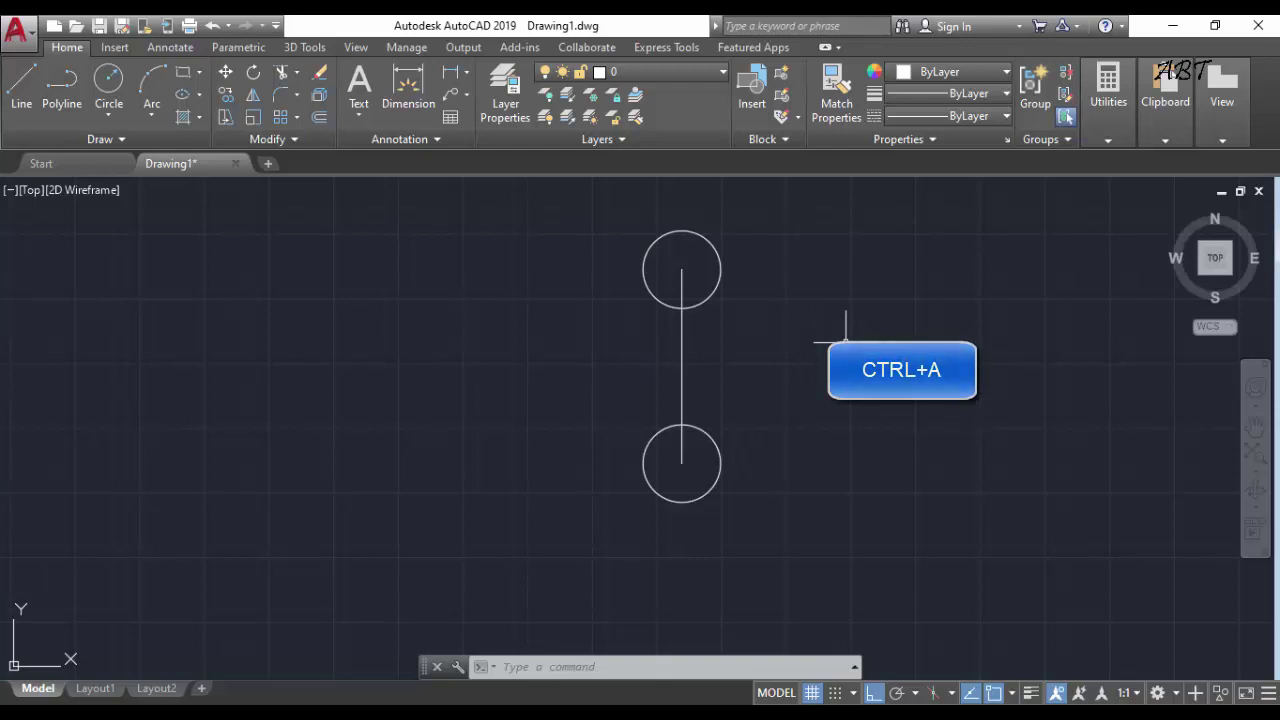
key(ctrl+a)
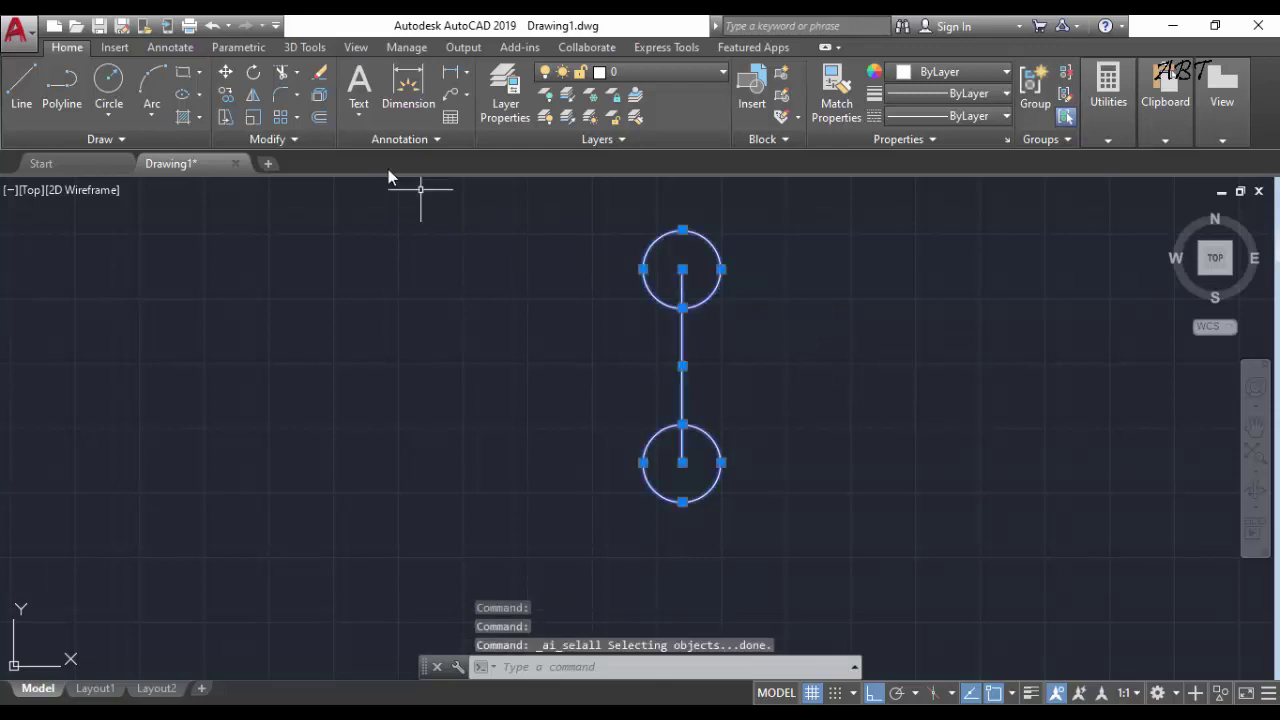
click(319, 75)
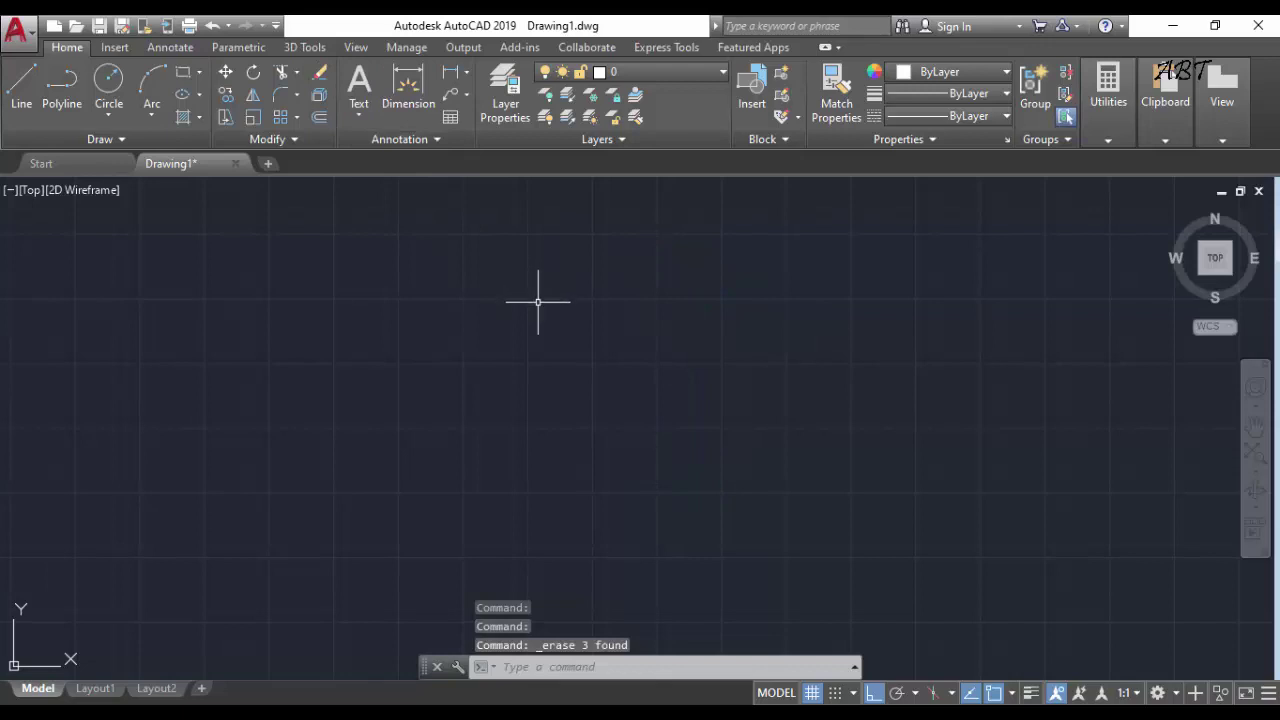
Start a line at the upper left, drawing a 200-unit top edge and a 200-unit drop
click(16, 90)
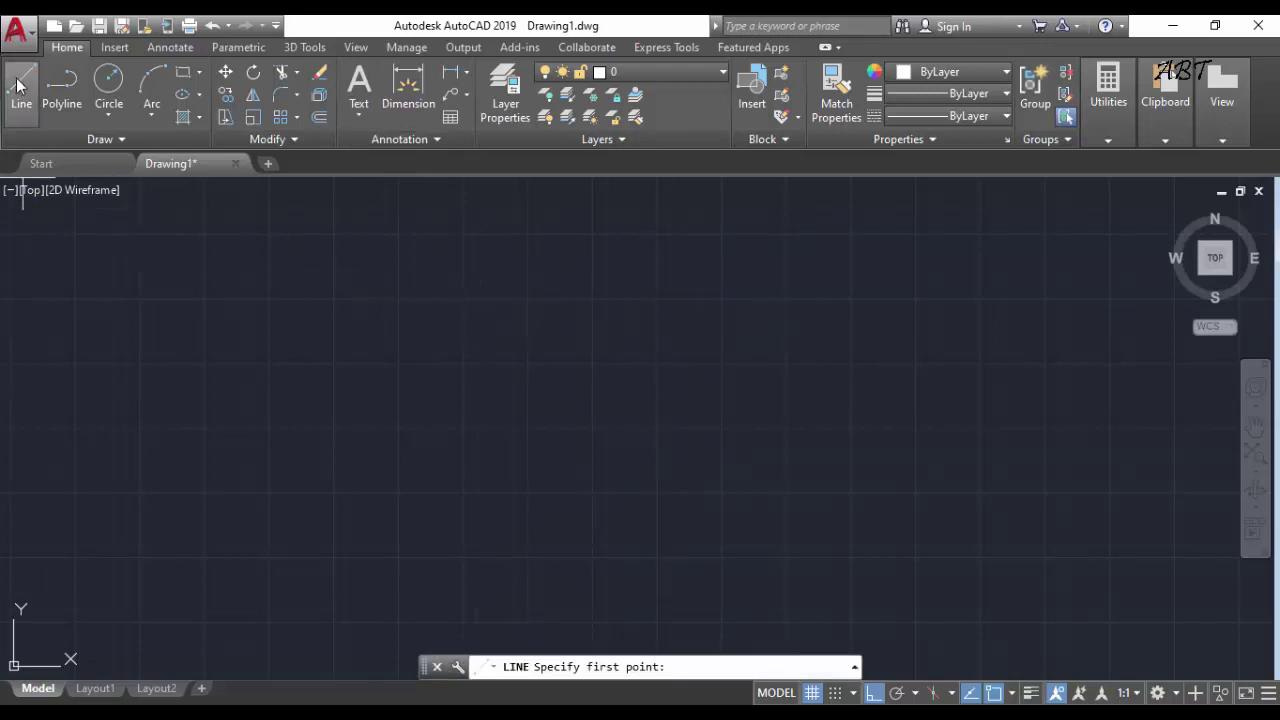
click(381, 264)
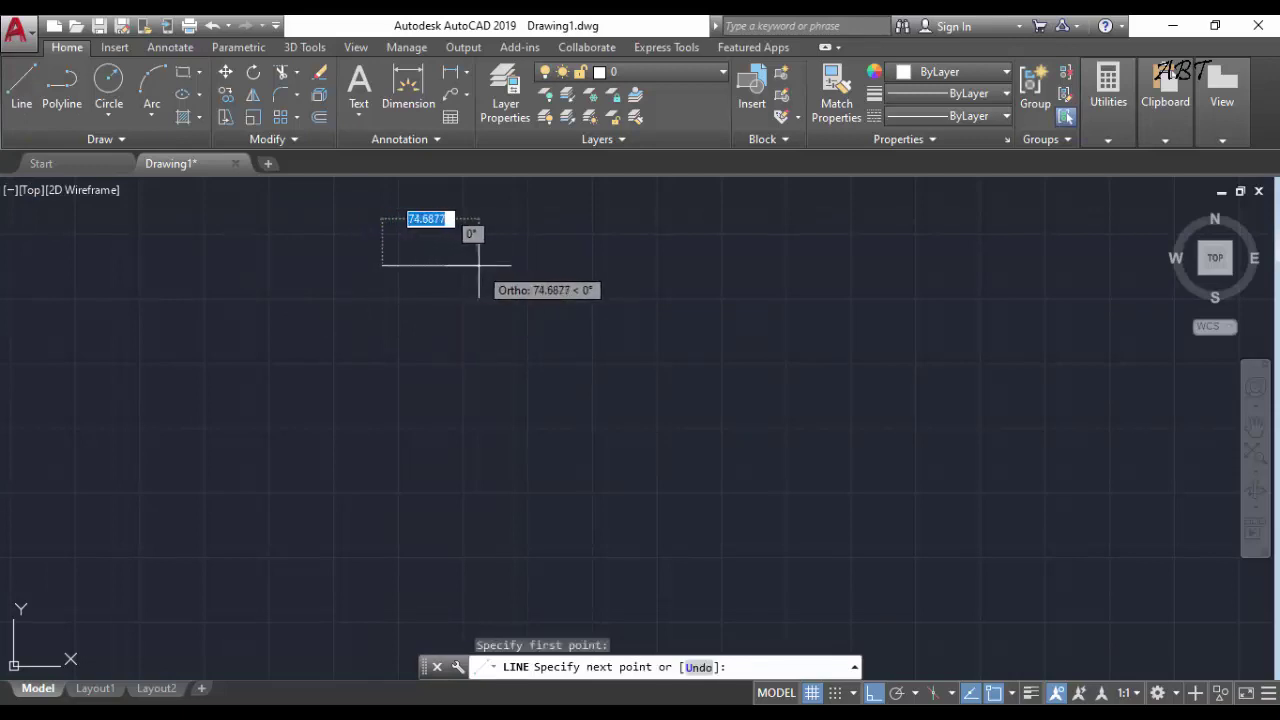
text(200)
key(Return)
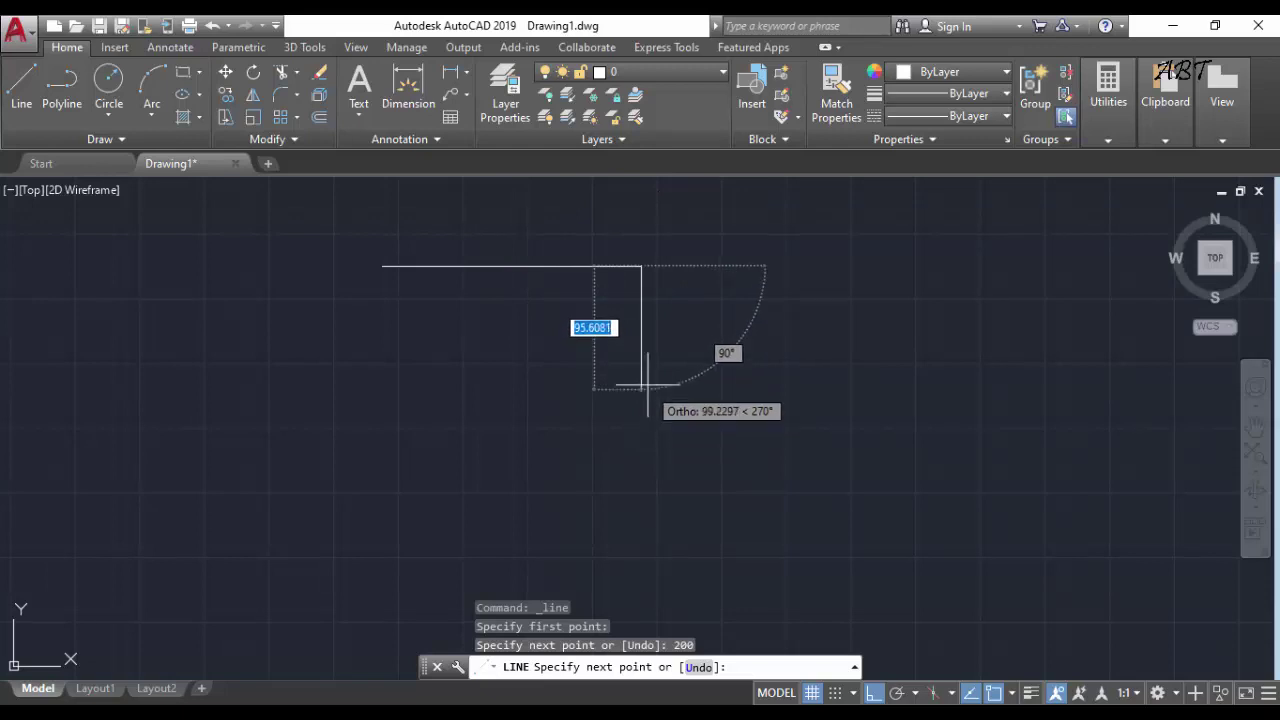
scroll(611, 315, down, 2)
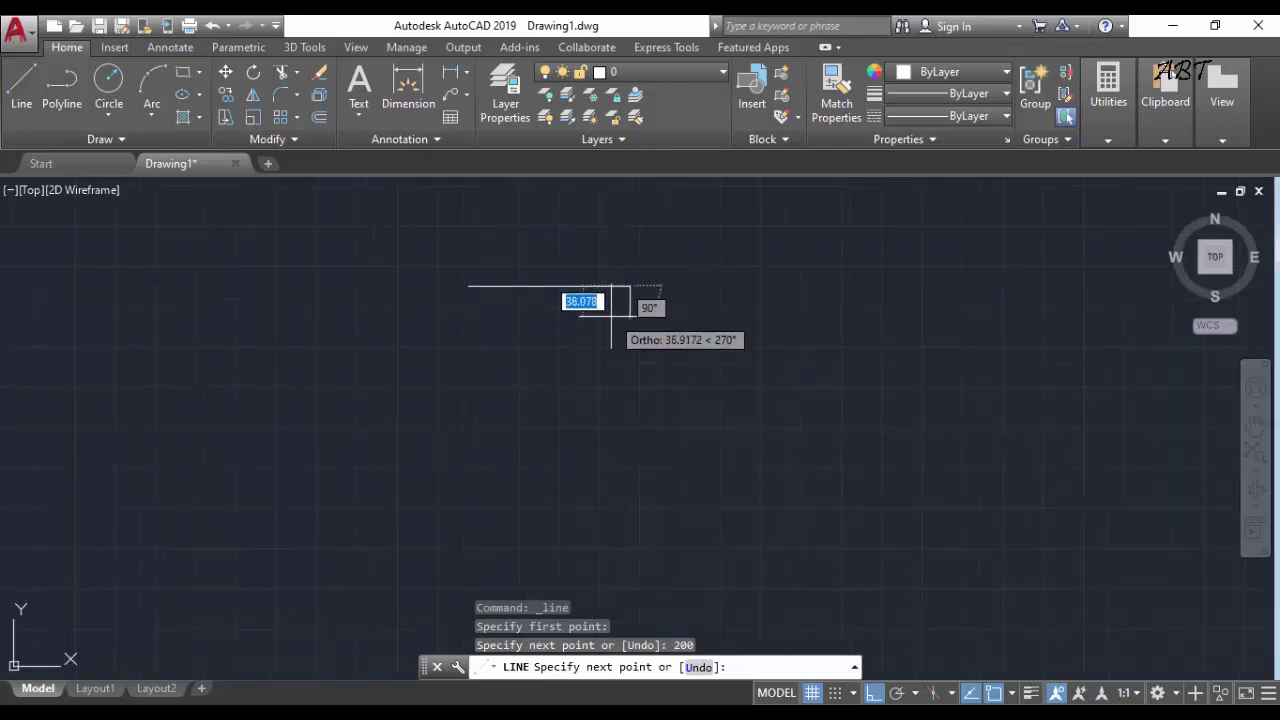
scroll(611, 315, up, 2)
scroll(611, 316, up, 2)
scroll(611, 320, down, 2)
scroll(611, 320, down, 2)
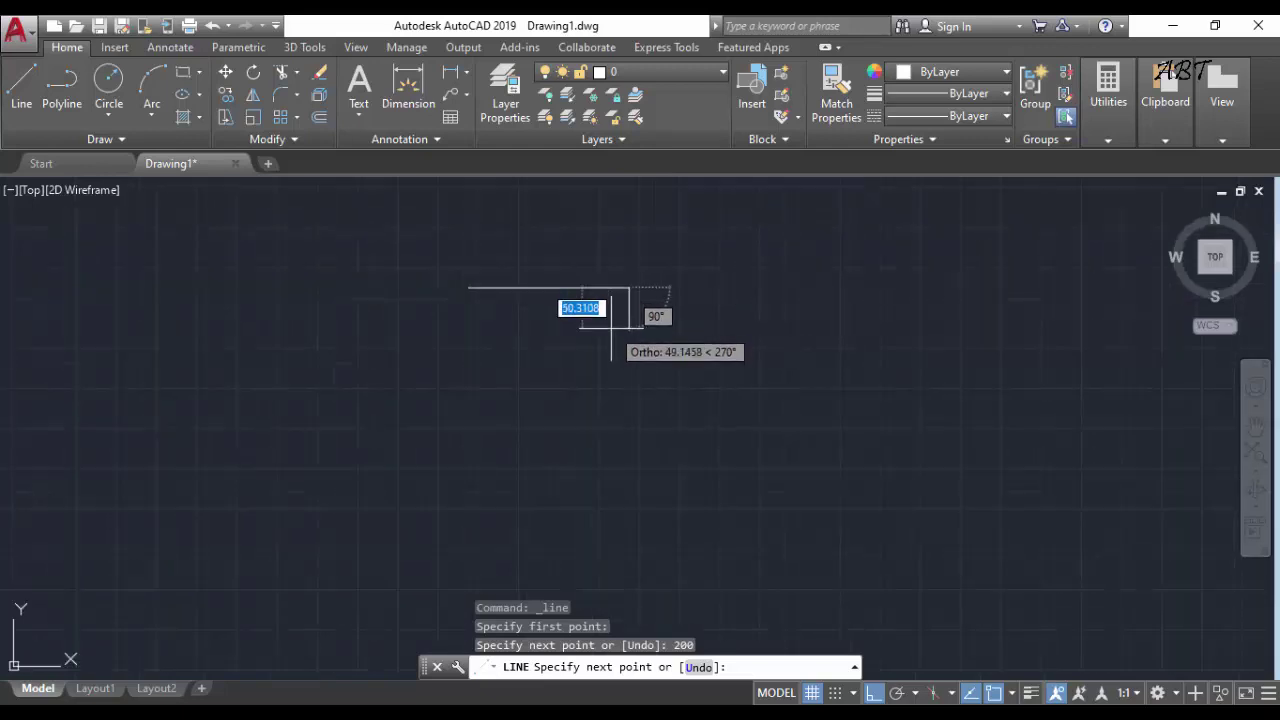
scroll(611, 320, up, 2)
scroll(610, 312, up, 2)
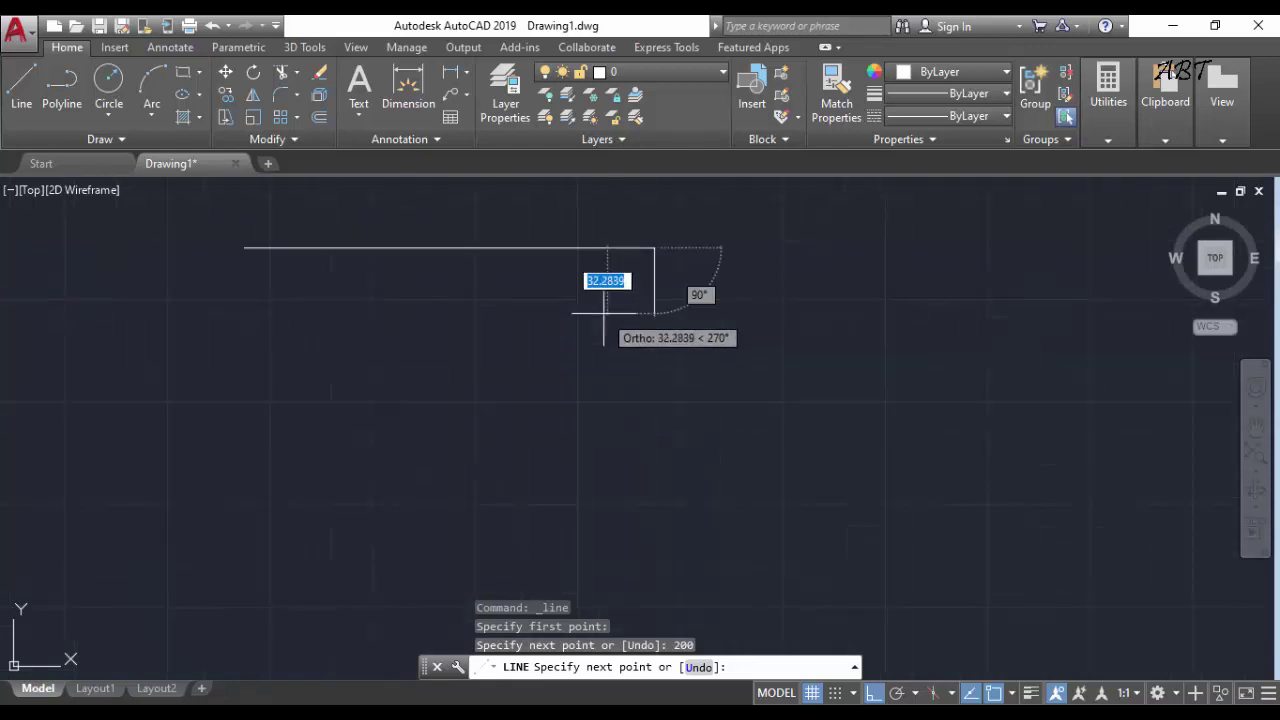
scroll(614, 320, down, 4)
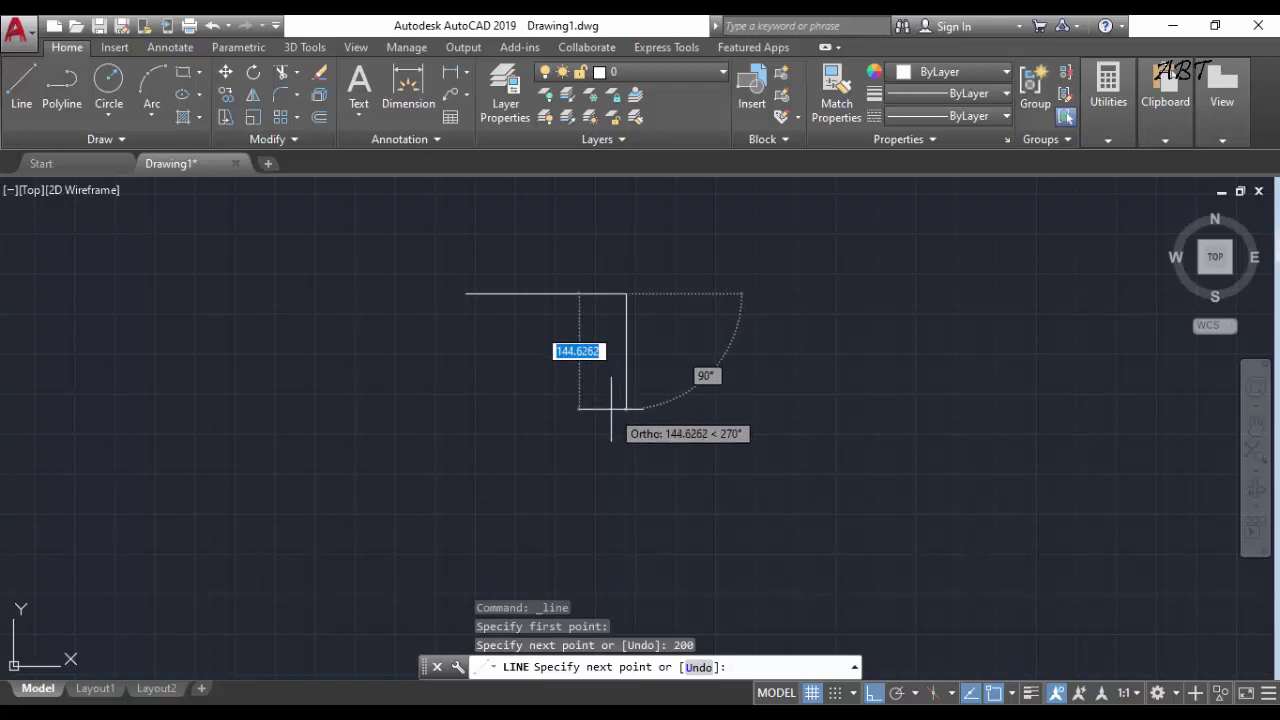
text(200)
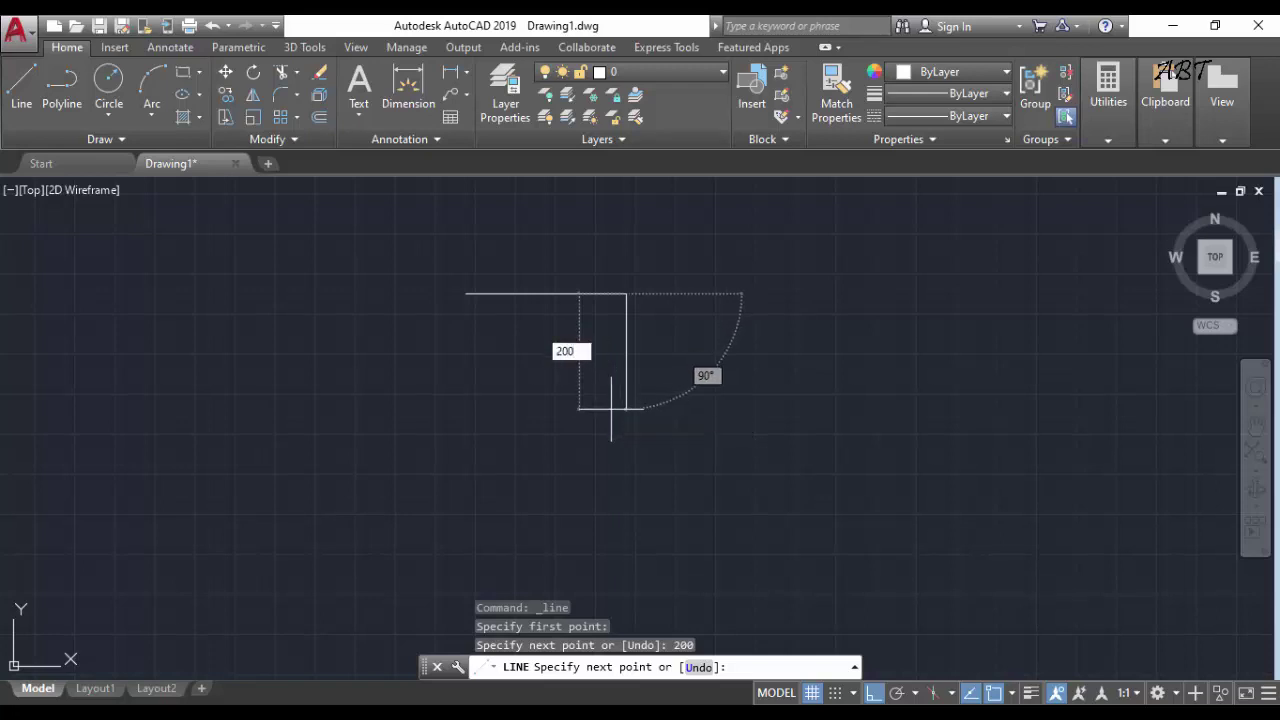
key(Return)
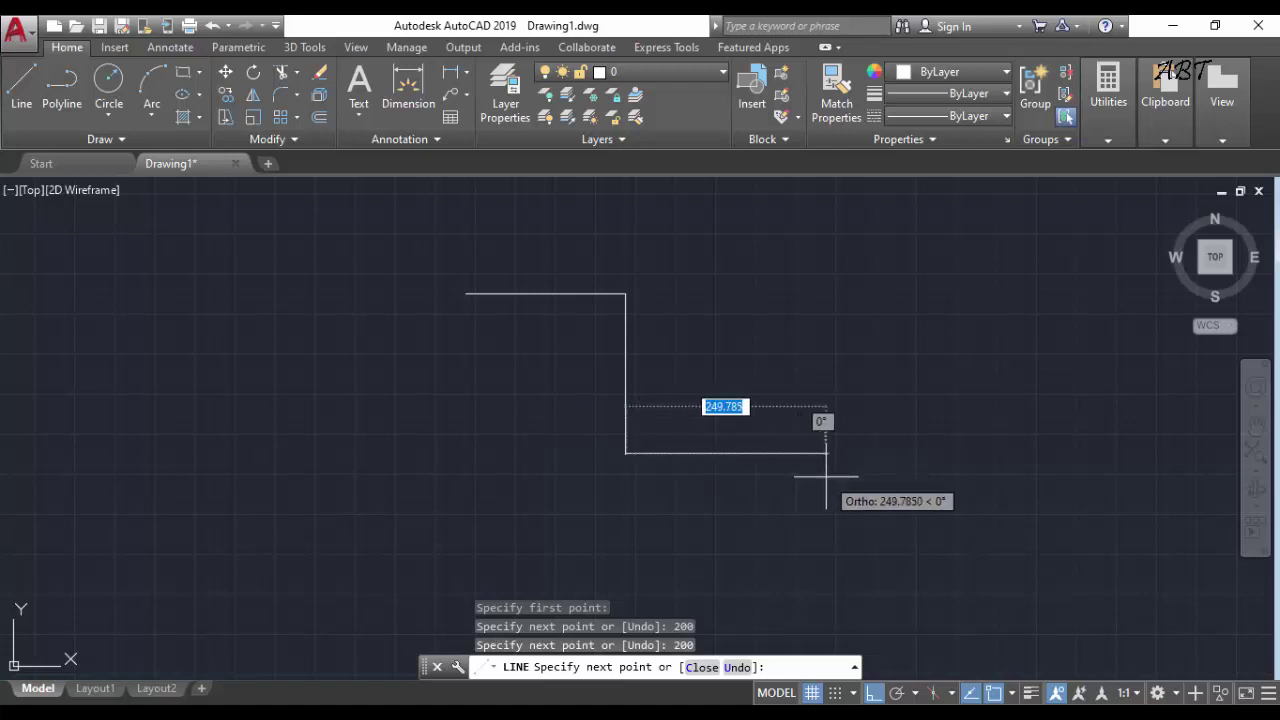
Continue 200 right, 200 down and 400 left, then close back at the starting corner
text(200)
key(Return)
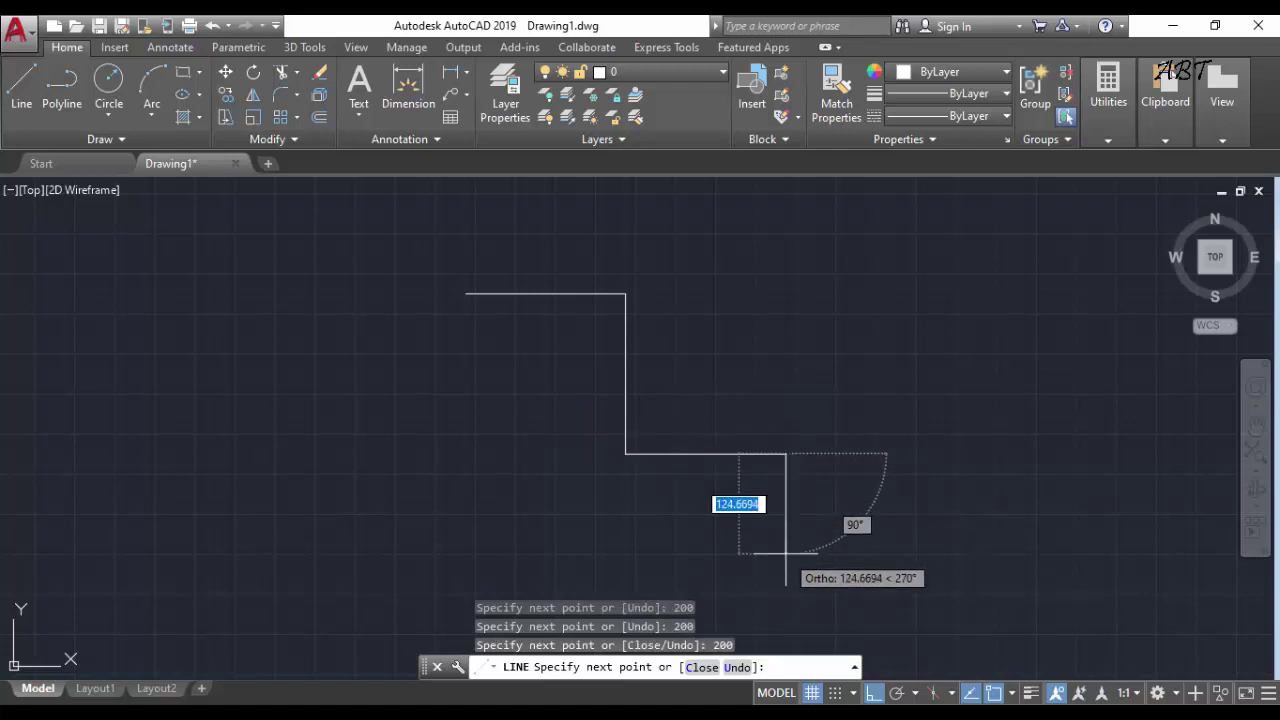
text(200)
key(Return)
scroll(757, 537, up, 2)
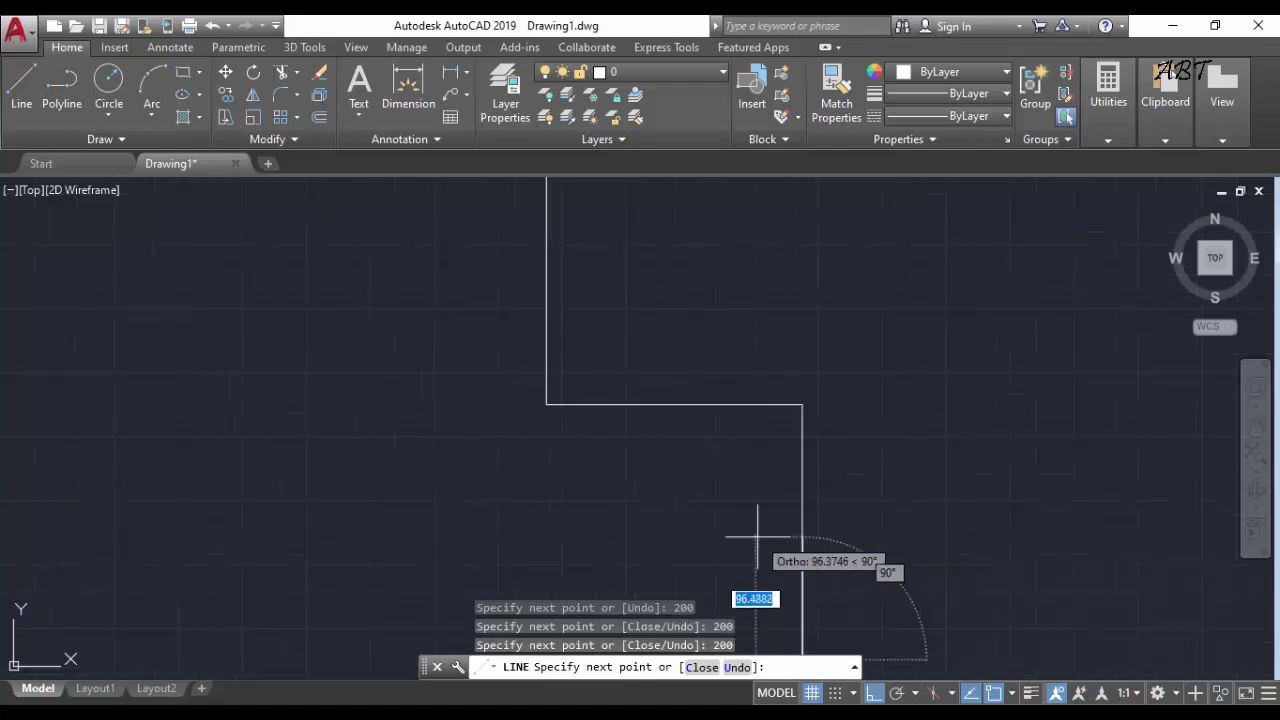
scroll(757, 537, down, 2)
middle_drag(749, 543, 759, 450)
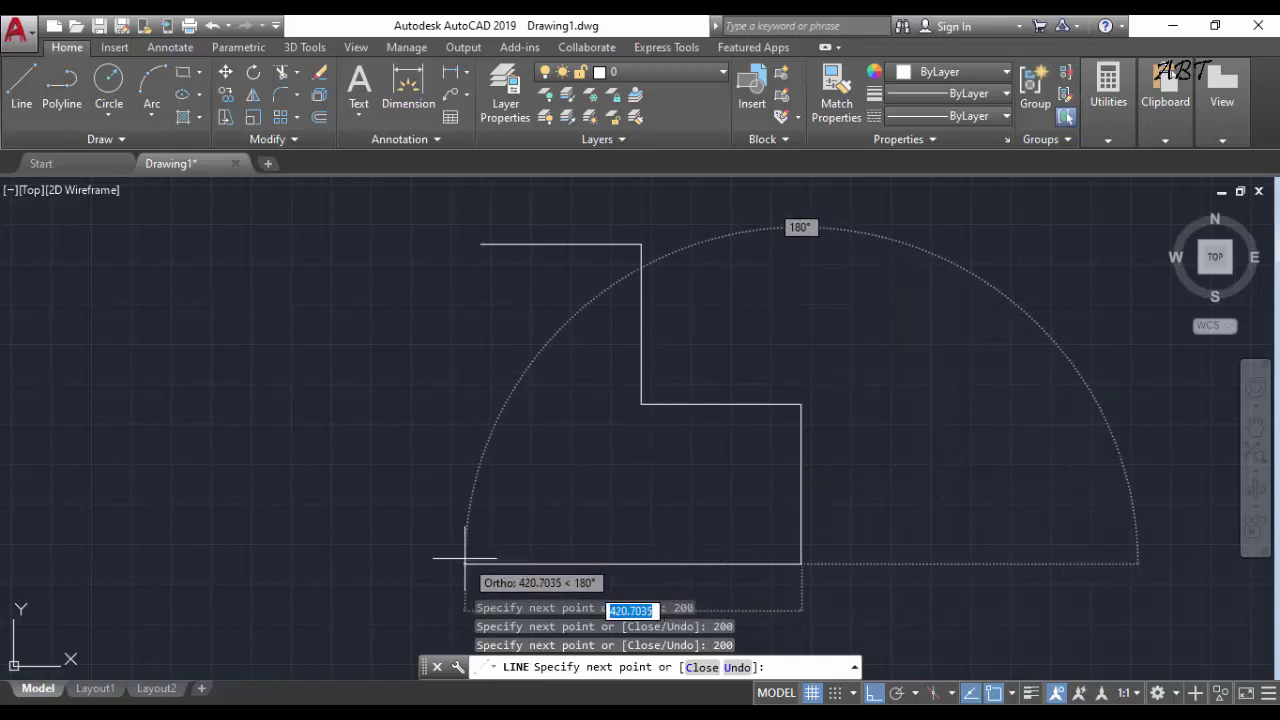
text(400)
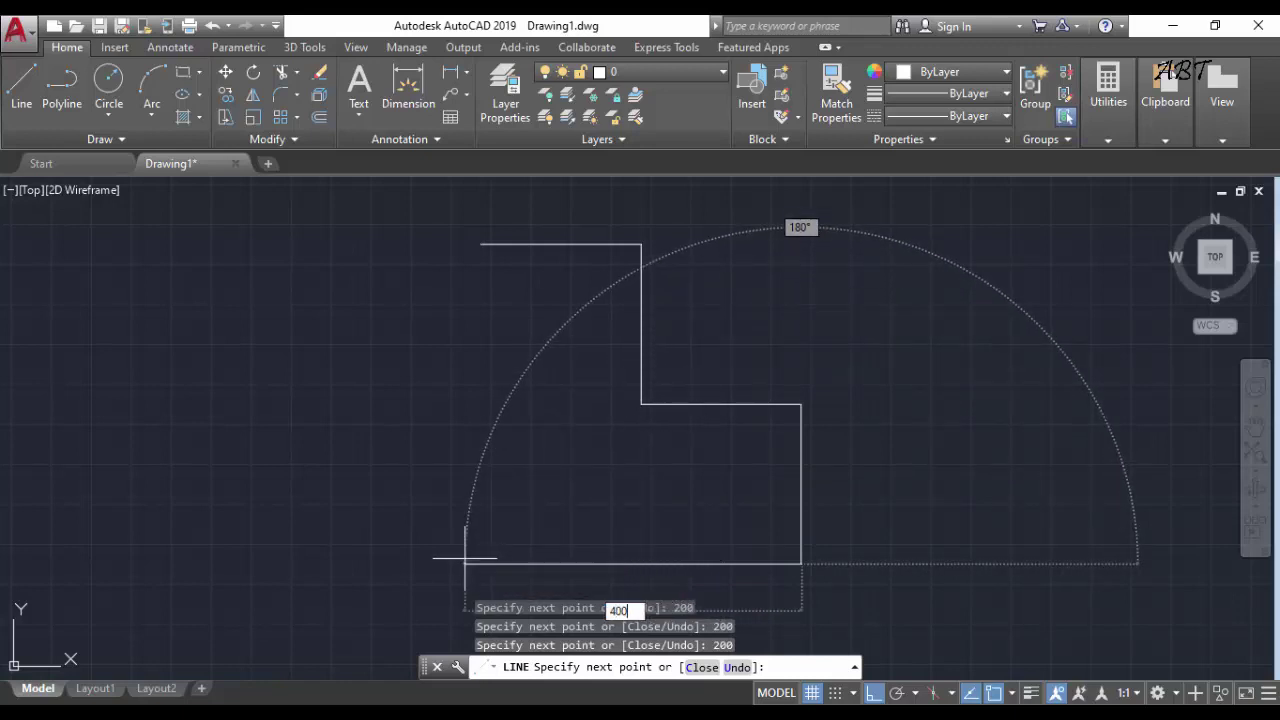
key(Return)
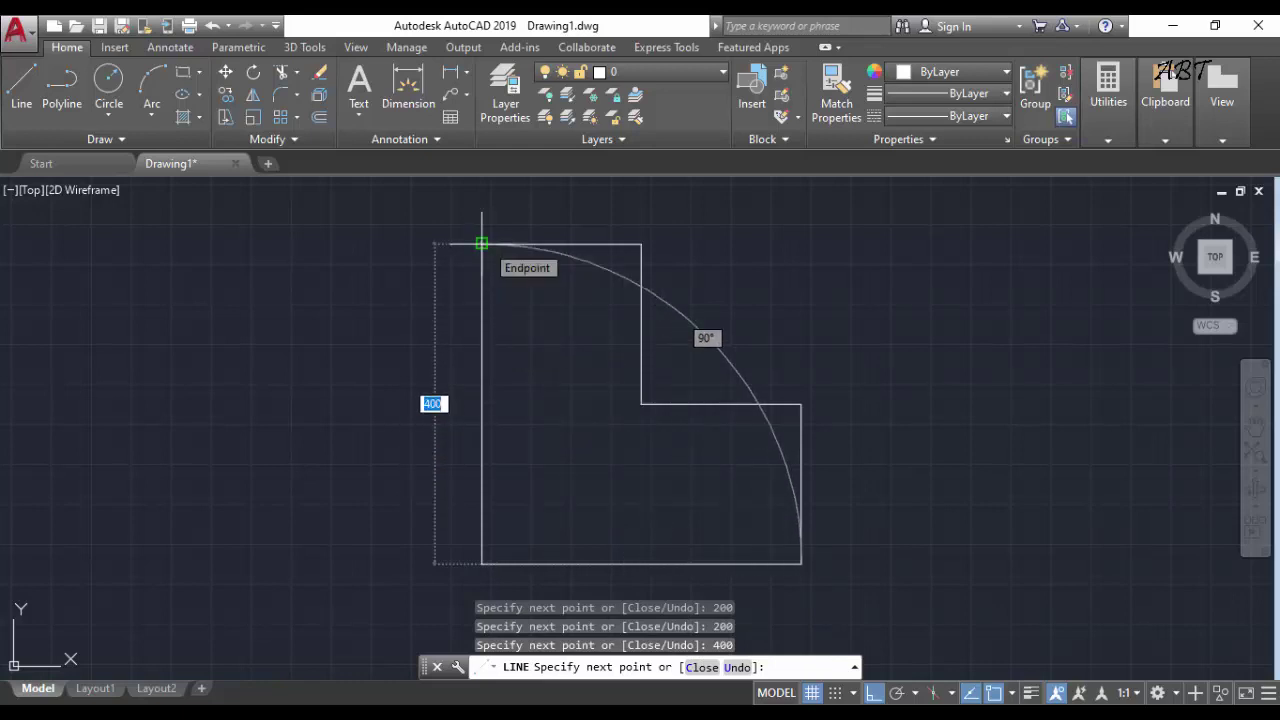
click(481, 243)
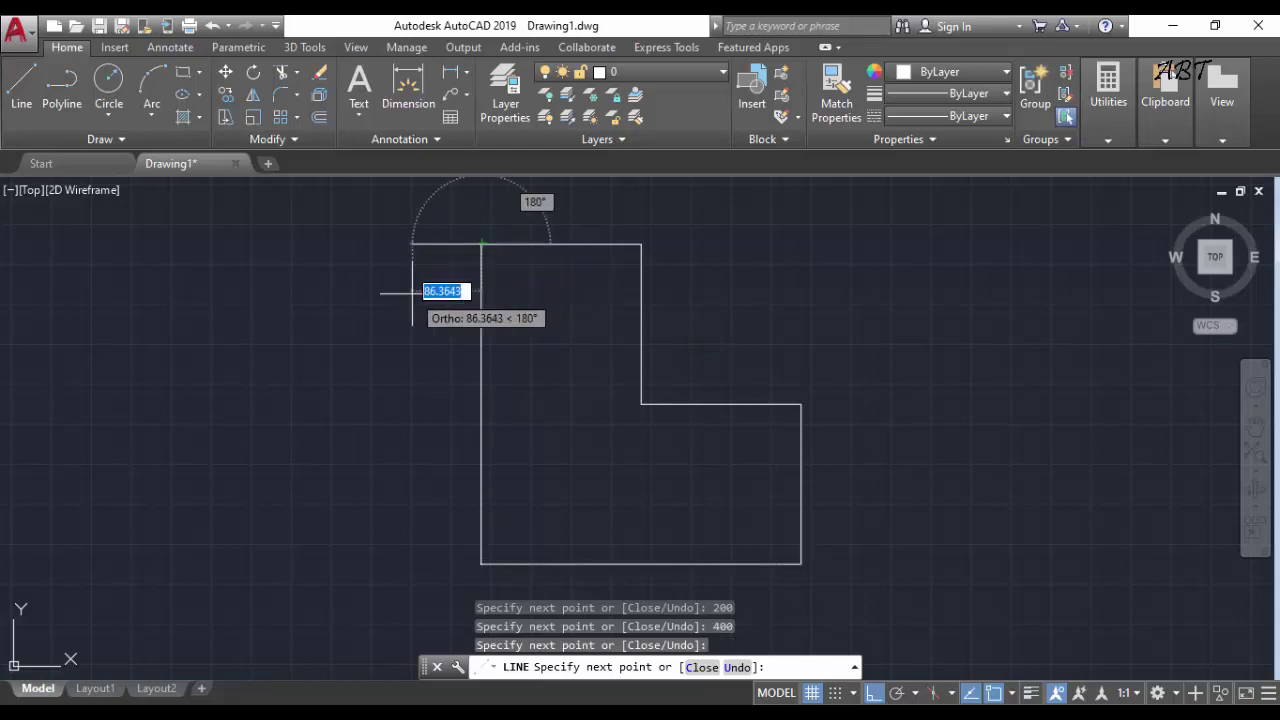
key(Return)
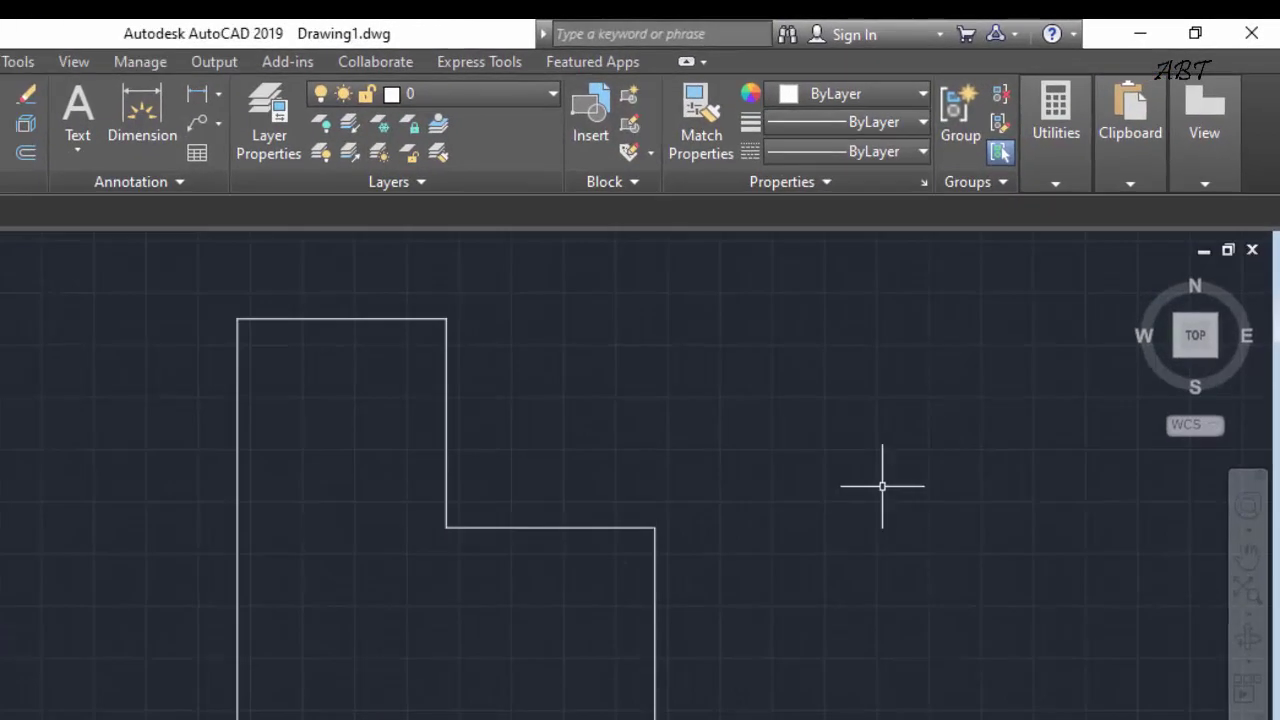
Start the Distance measurement from the Utilities panel's Measure dropdown
click(1050, 183)
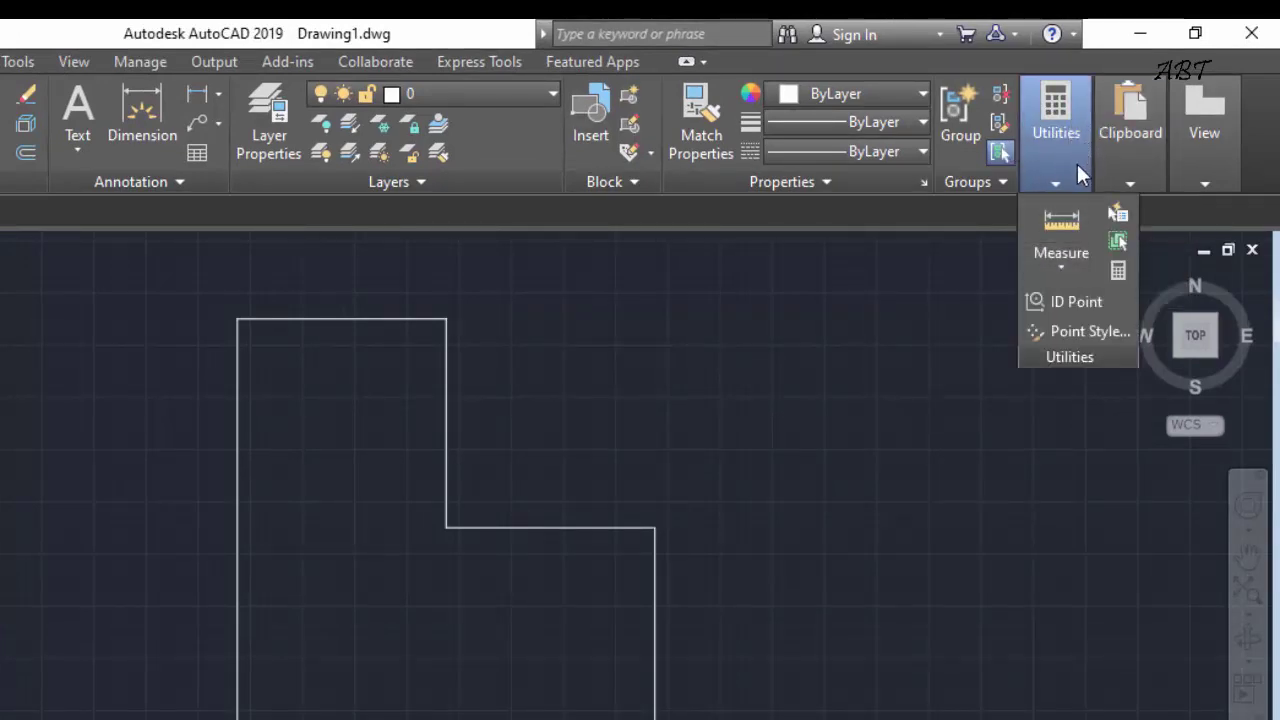
click(1063, 270)
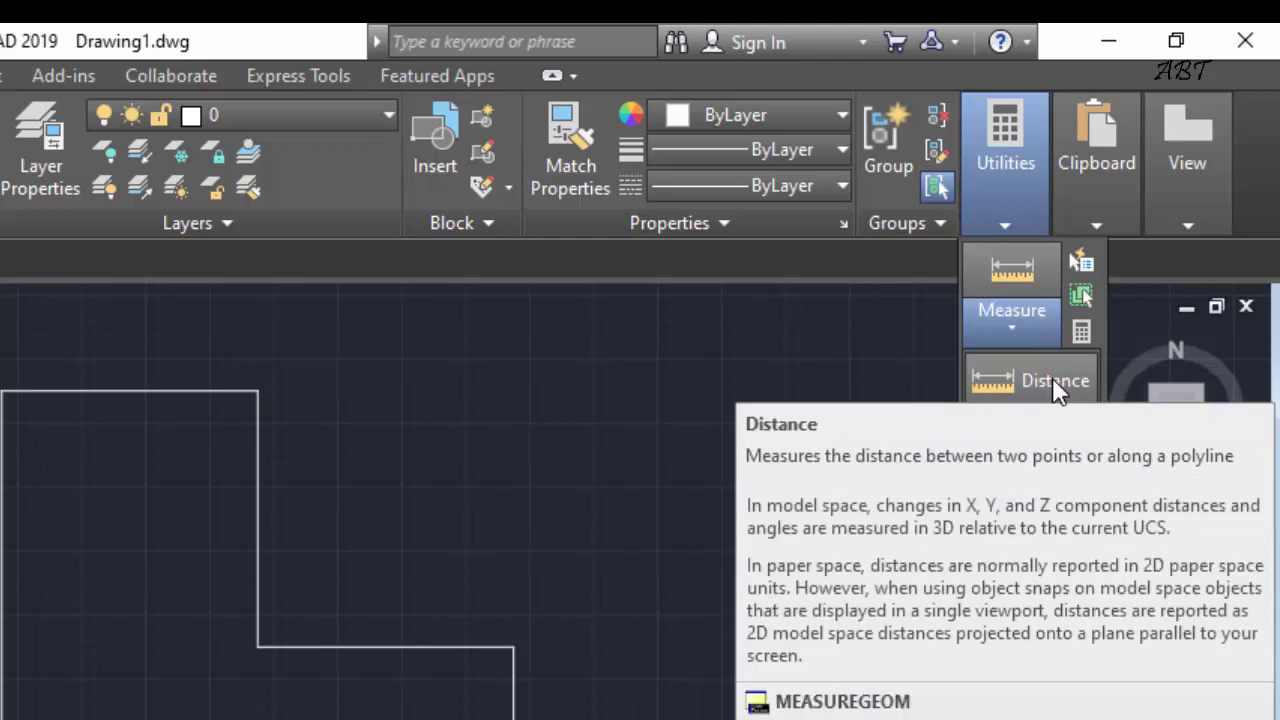
click(1052, 380)
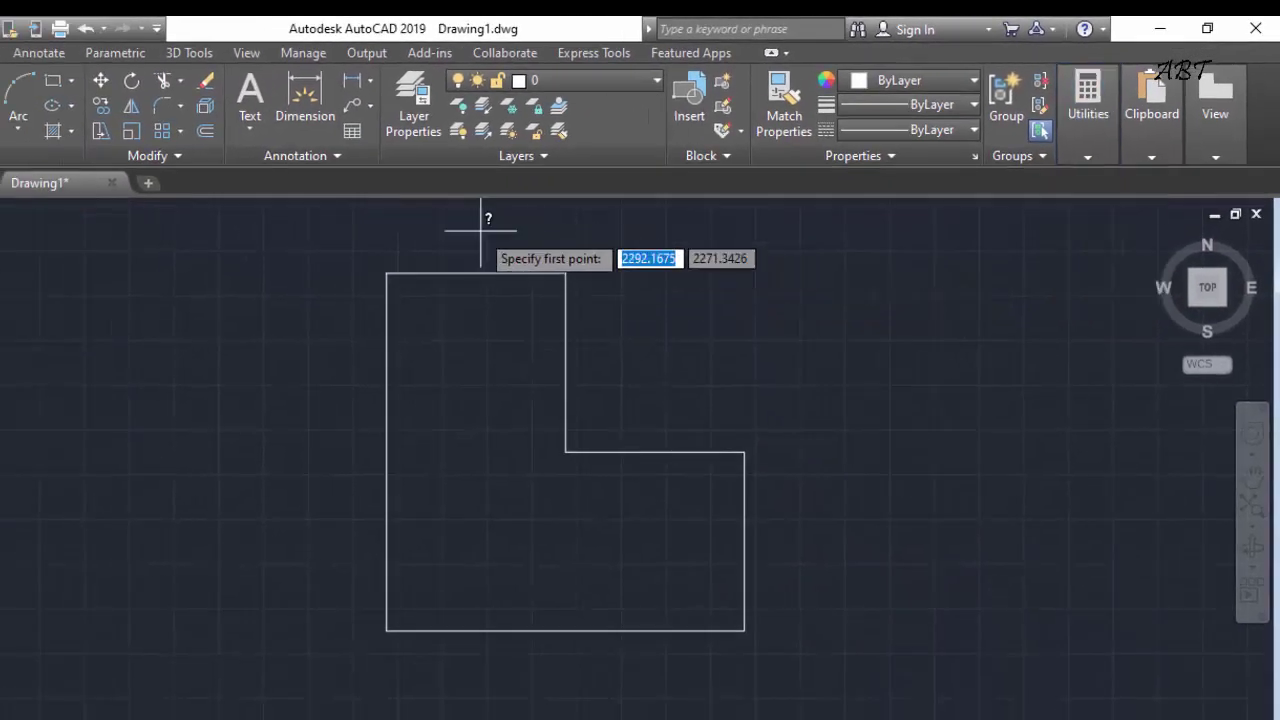
Measure the top edge and the inner vertical step, confirming both are 200 units
click(387, 271)
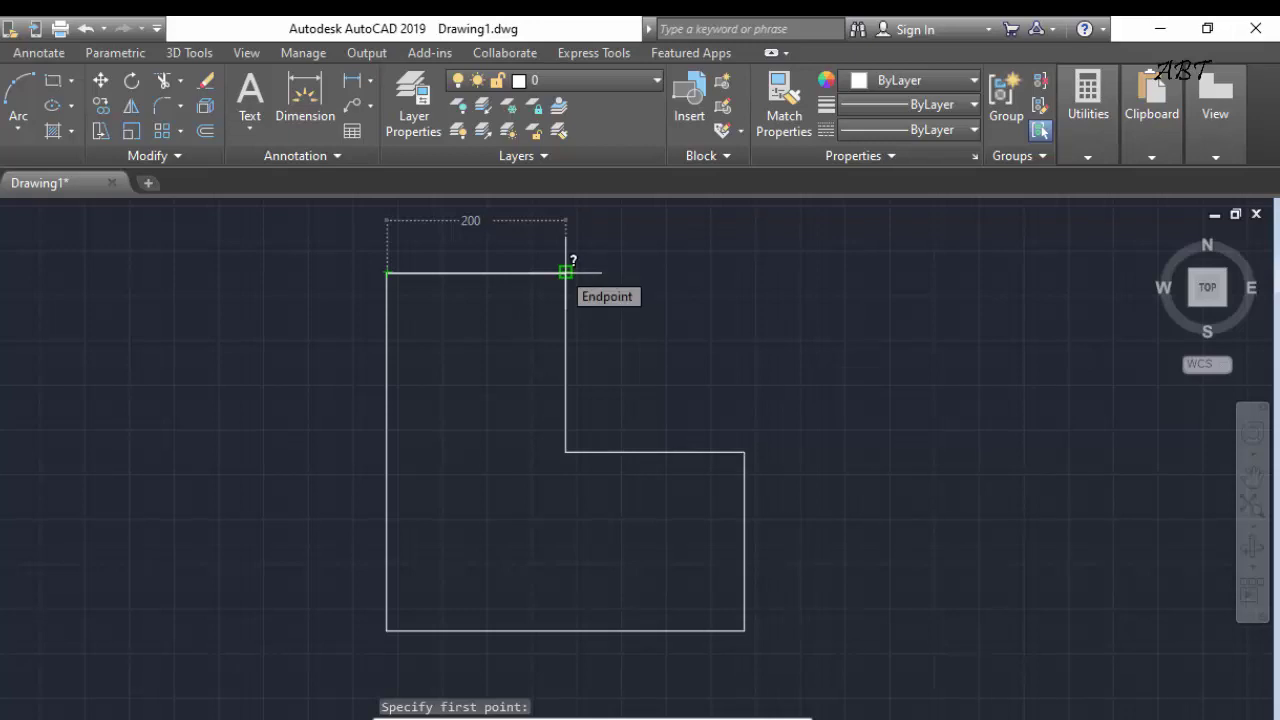
click(565, 272)
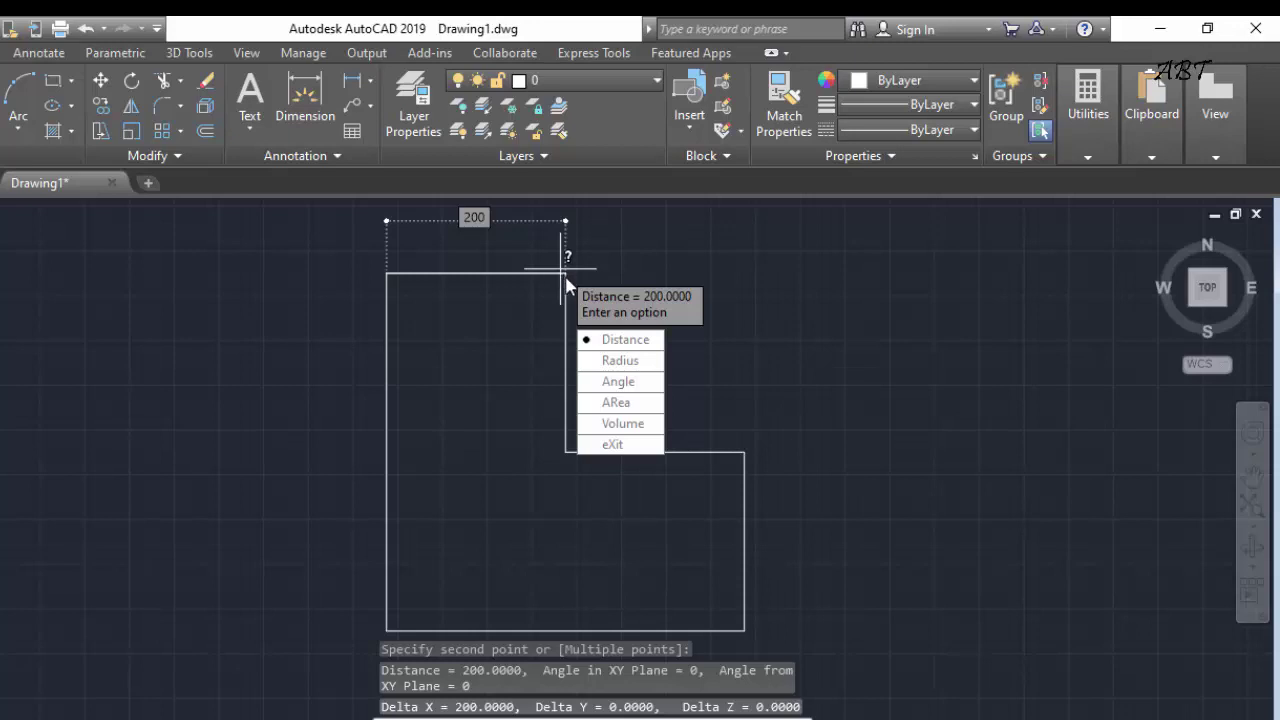
click(628, 341)
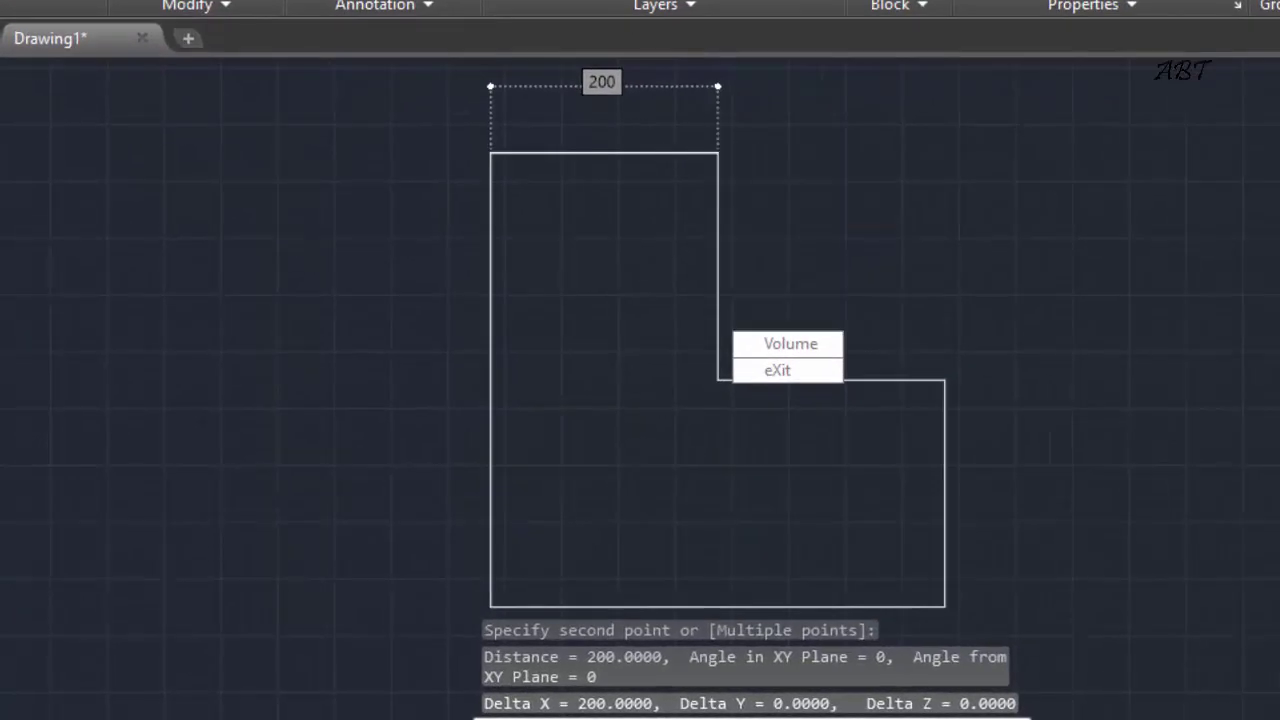
click(718, 151)
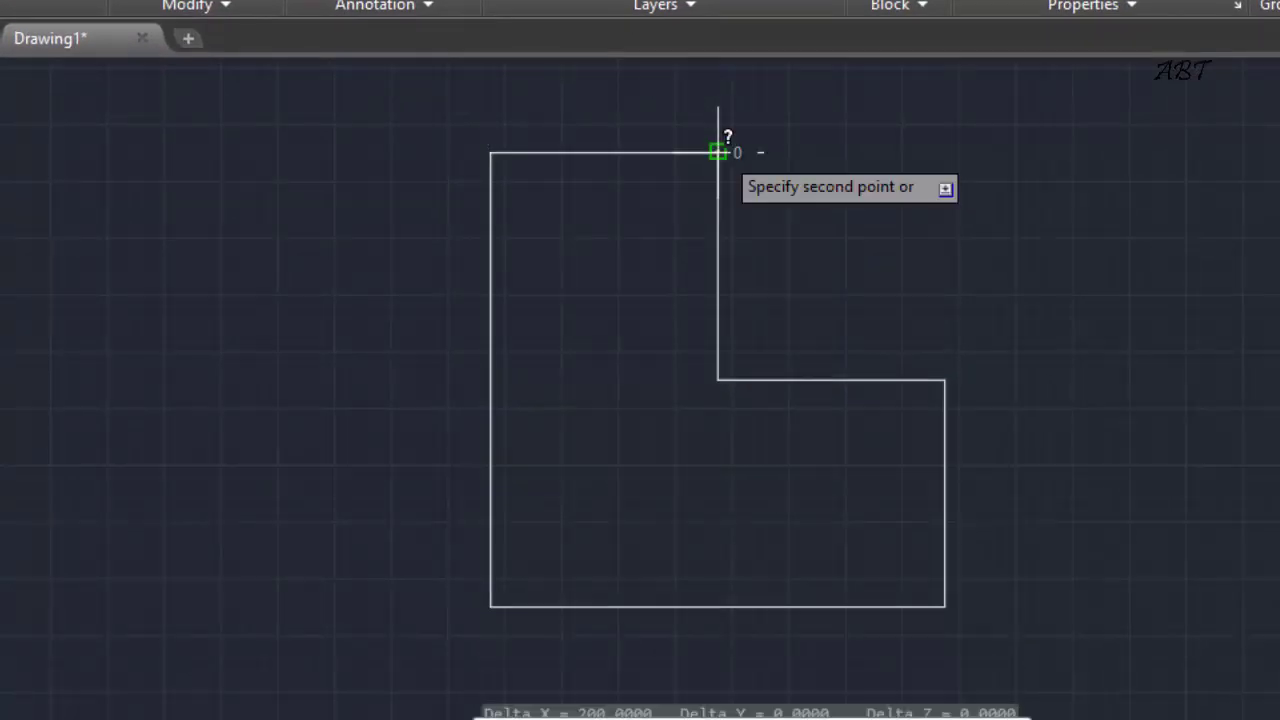
click(717, 379)
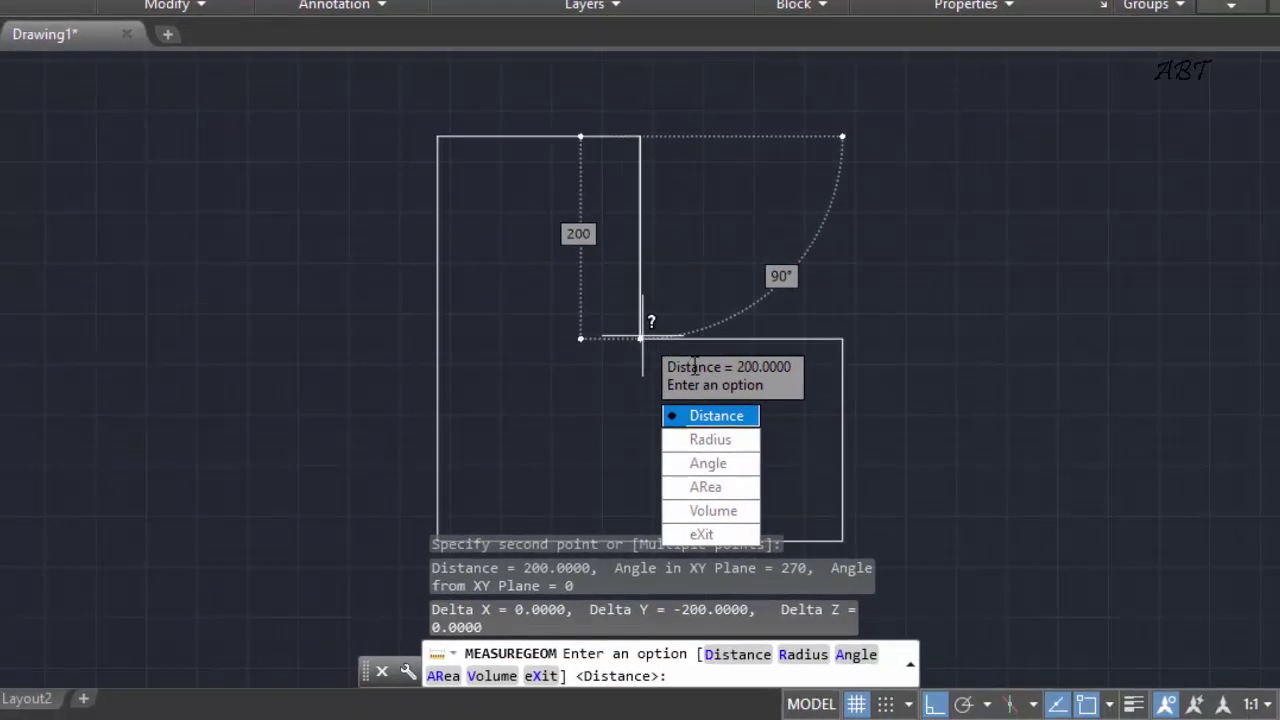
click(713, 533)
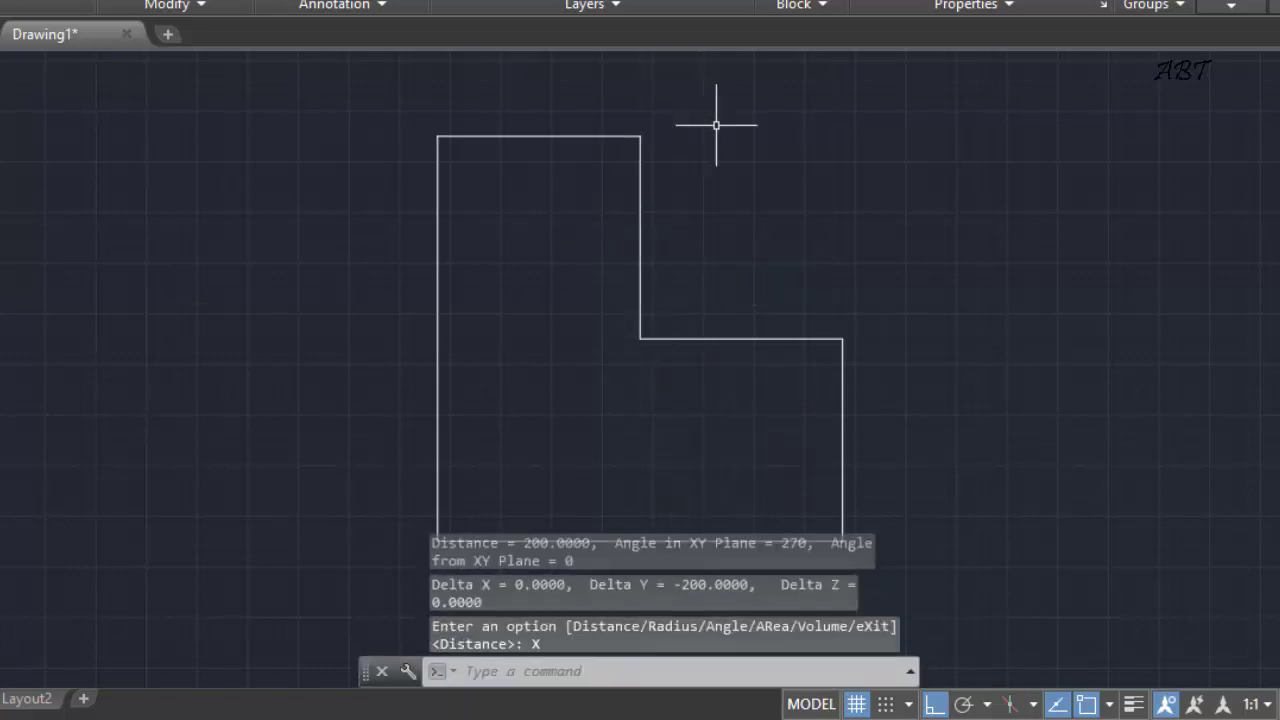
Pan the drawing so the L-shaped outline sits toward the left of the view
scroll(706, 266, down, 2)
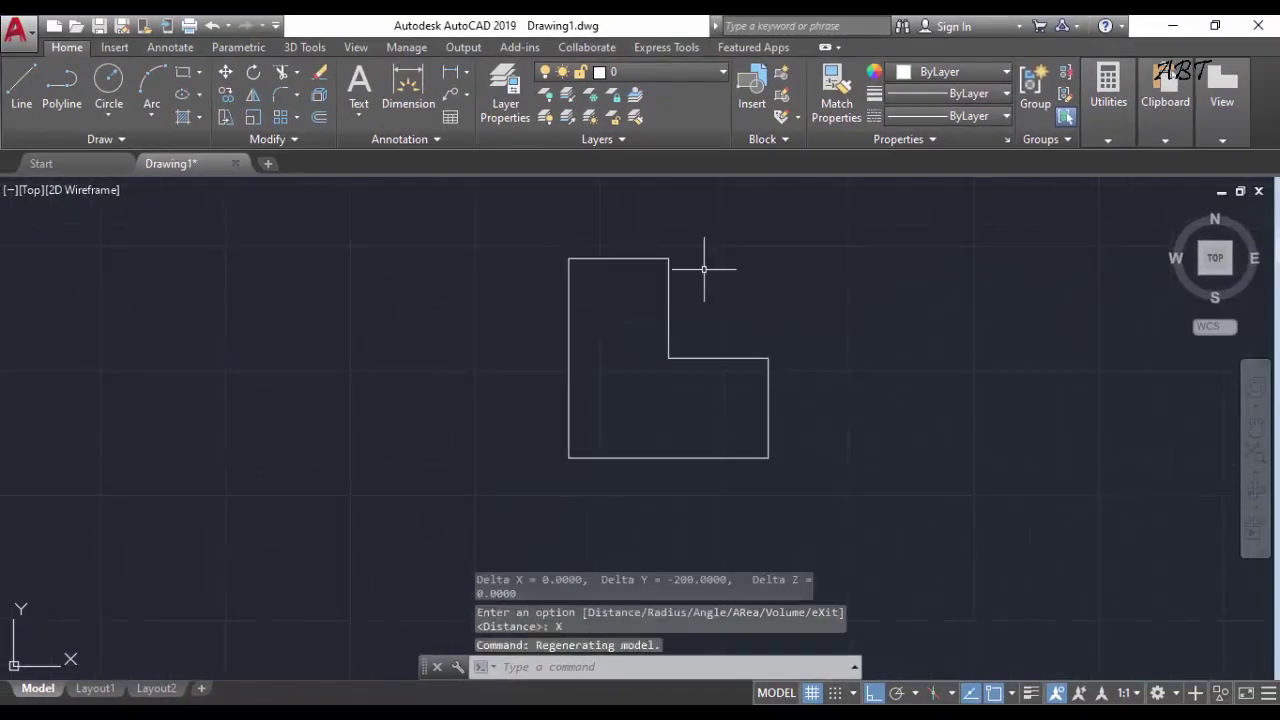
middle_drag(704, 268, 651, 283)
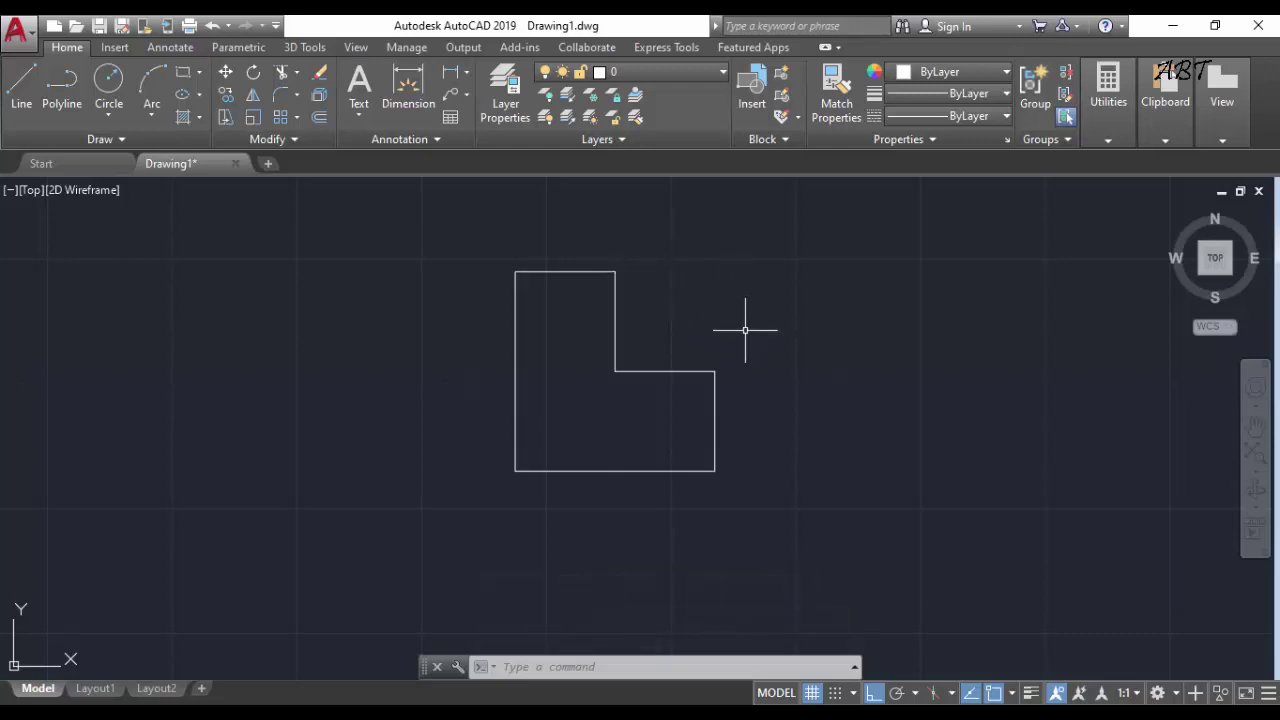
mouse_move(760, 346)
middle_down()
mouse_move(608, 322)
mouse_move(523, 349)
middle_up()
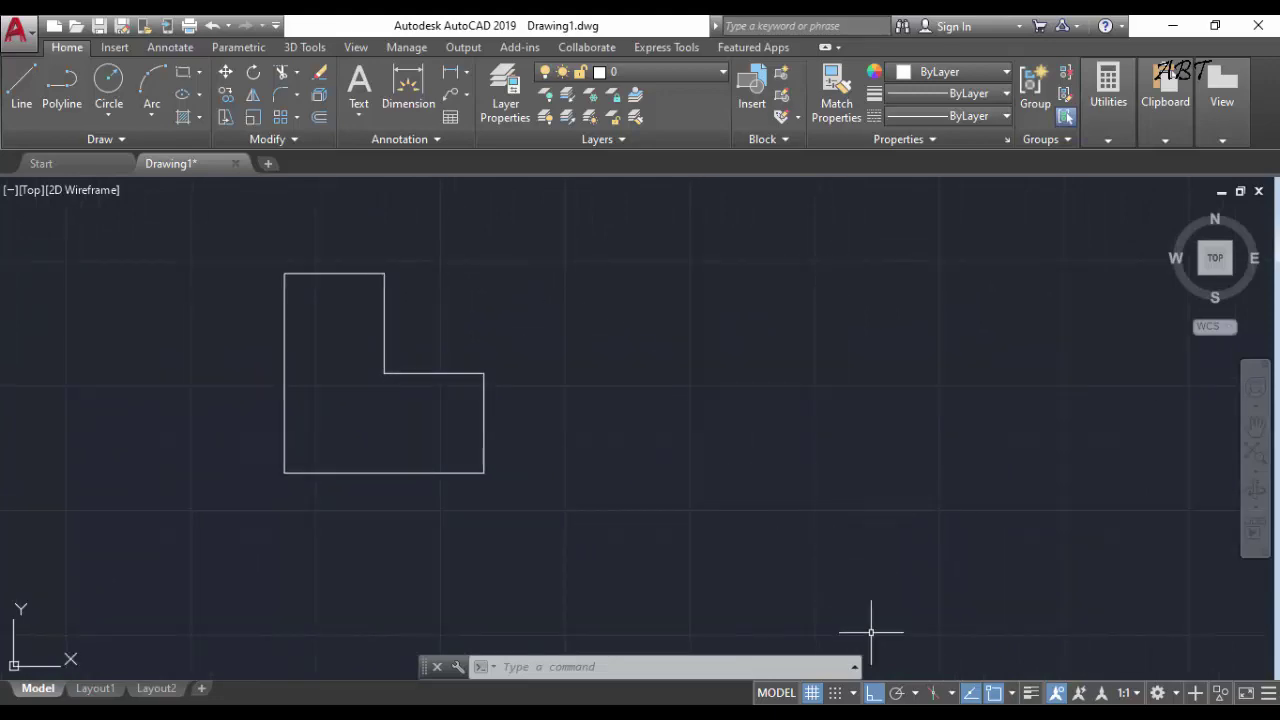
click(873, 692)
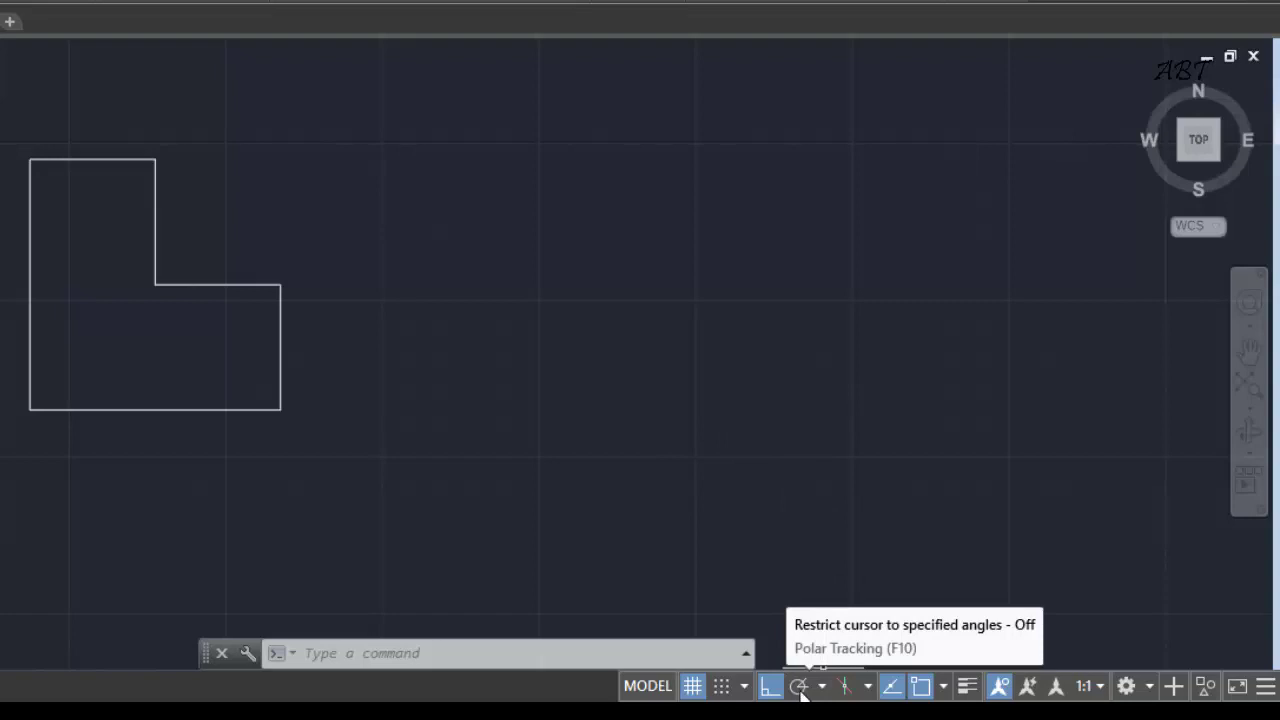
Switch from Ortho to Polar Tracking and display the angle increment list with 45 checked
key(F10)
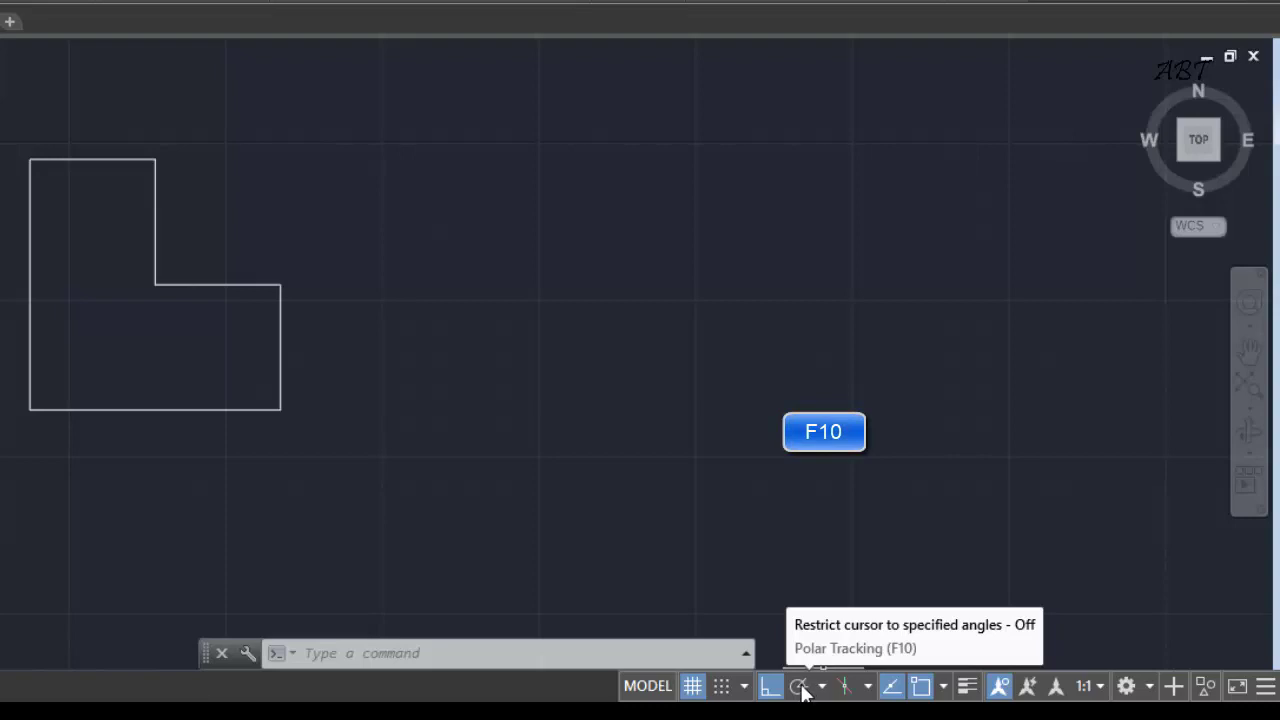
click(800, 688)
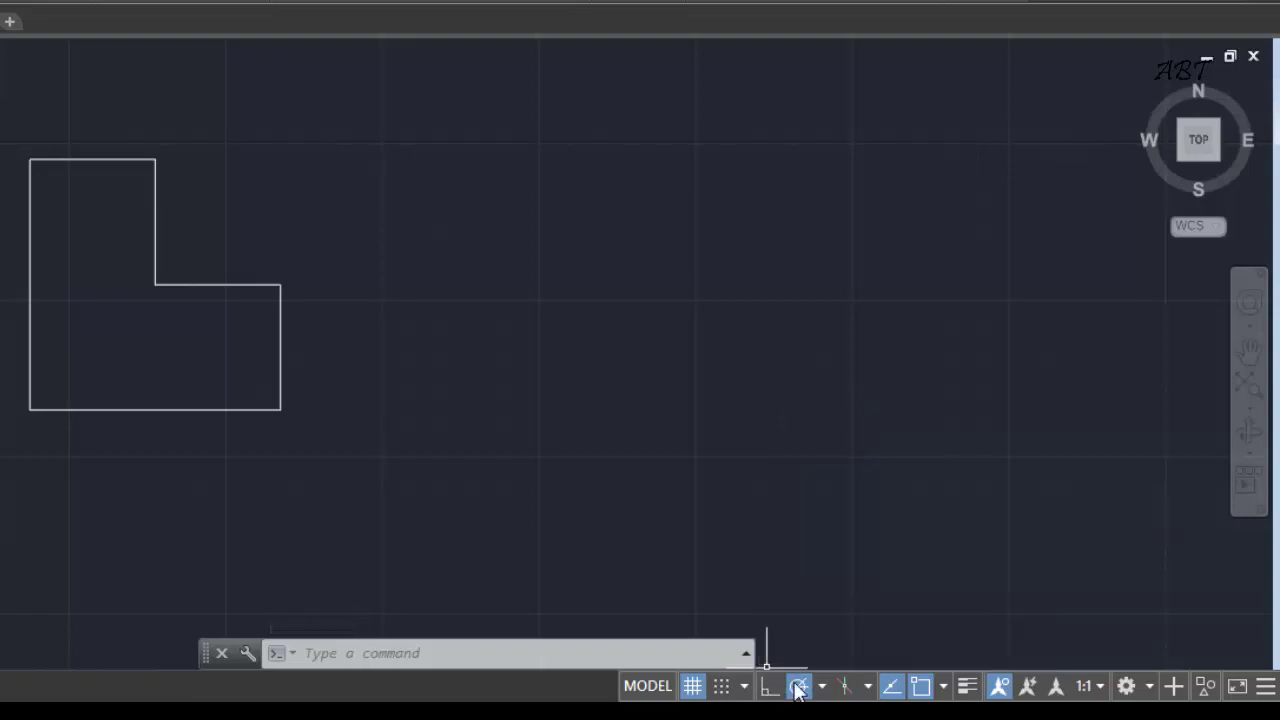
click(769, 687)
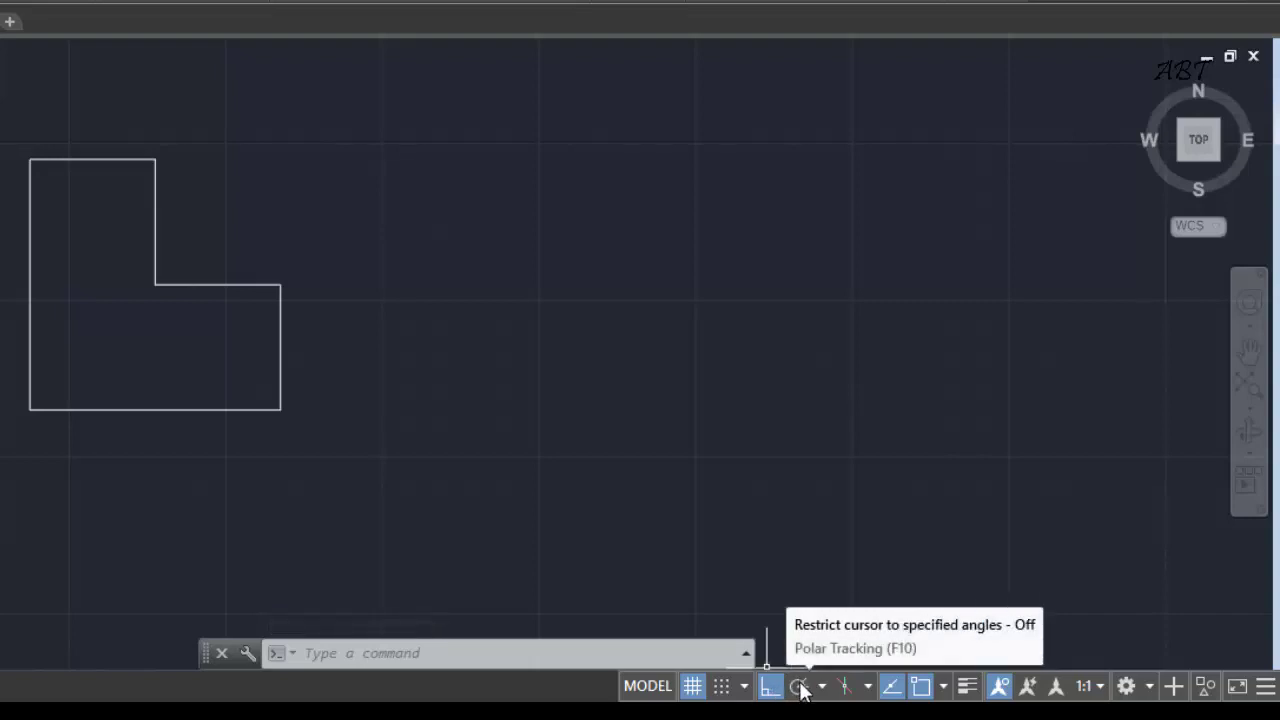
click(800, 688)
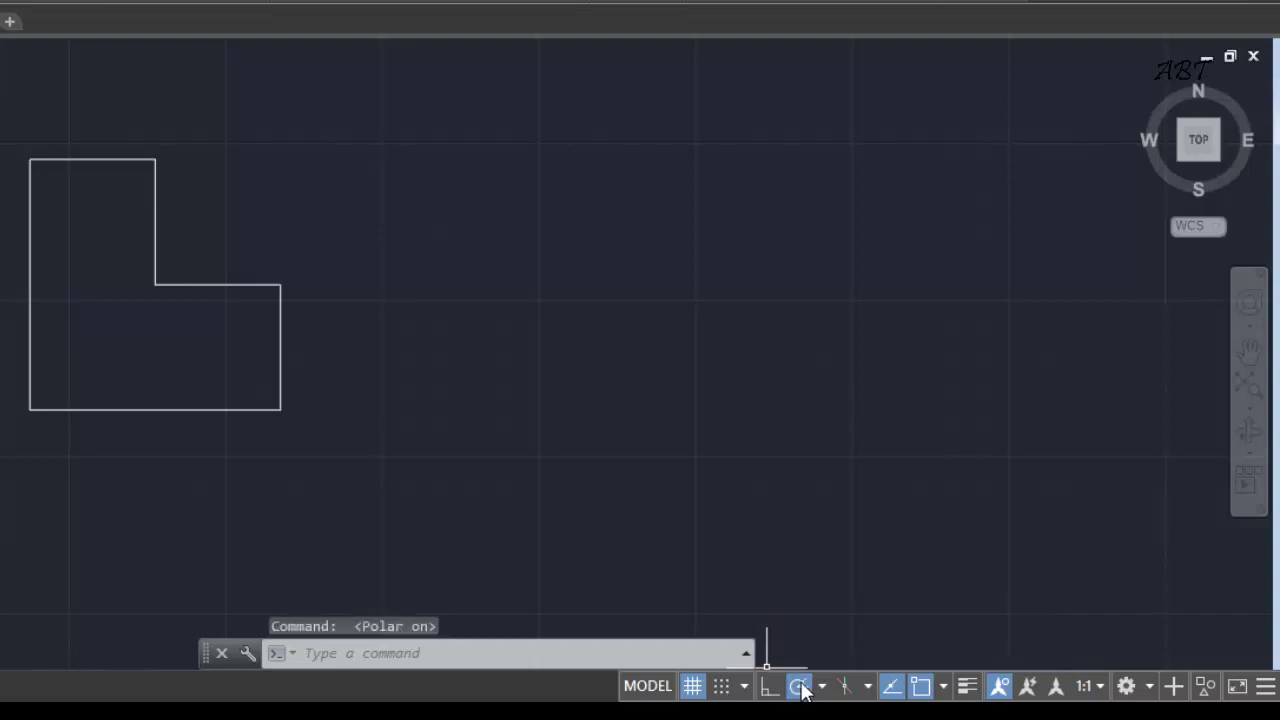
click(822, 688)
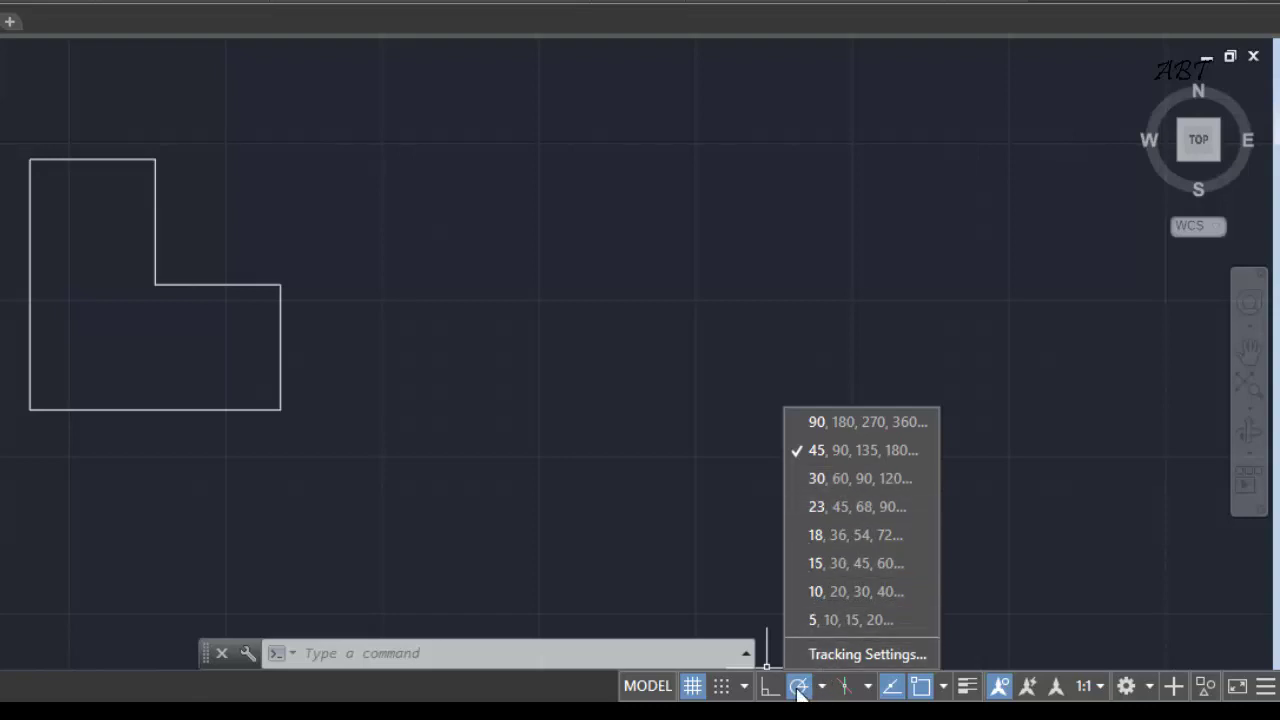
Set the polar tracking increment angle to 30 in Drafting Settings and verify it in the list
click(820, 696)
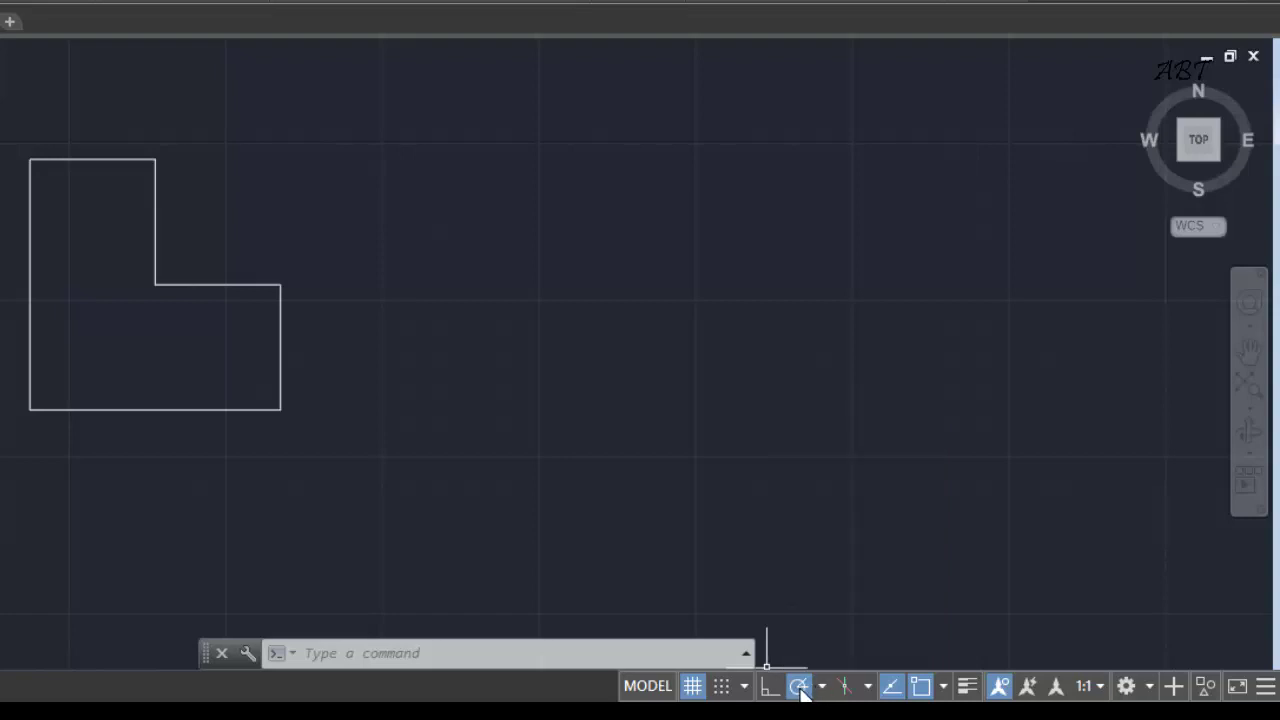
click(799, 688)
right_click(800, 690)
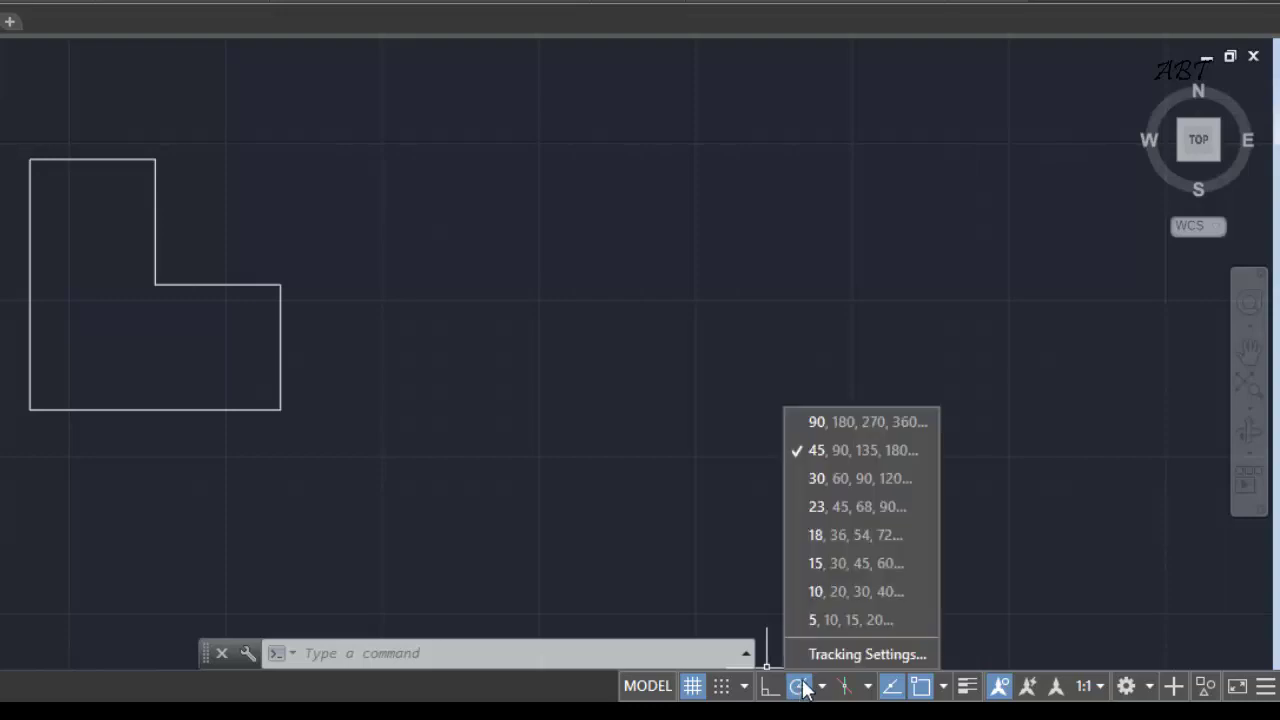
click(881, 655)
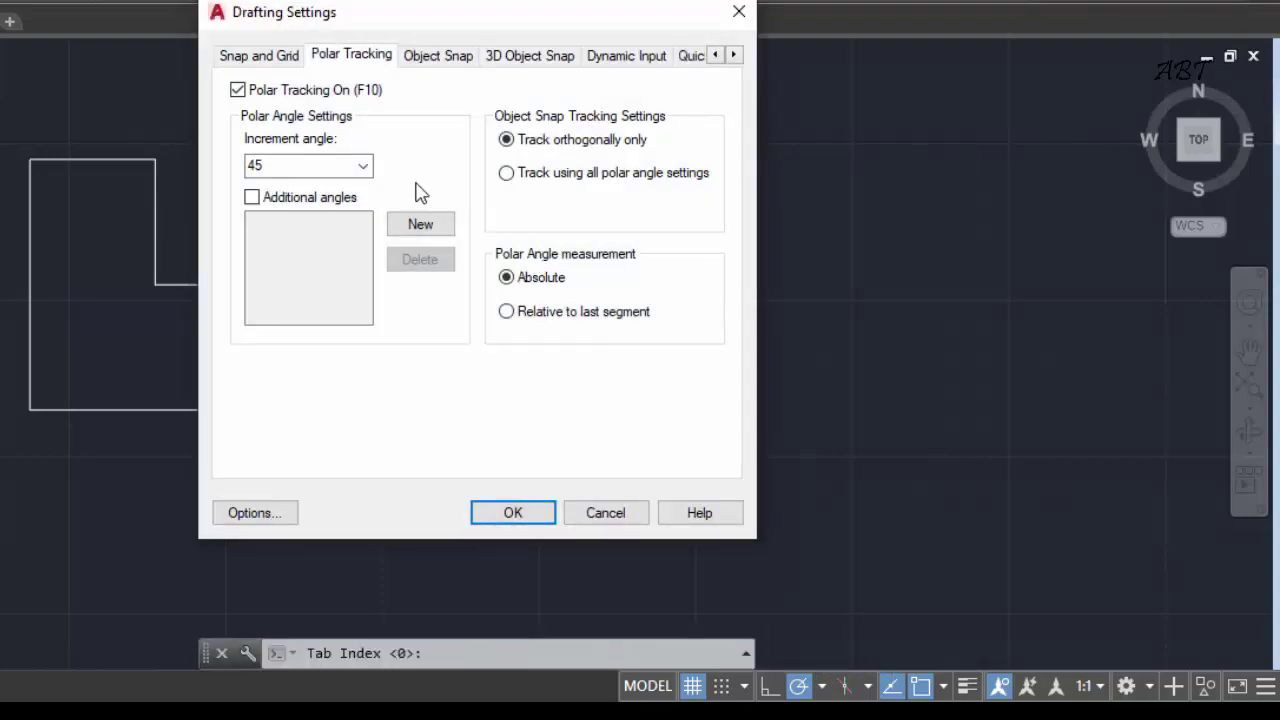
click(362, 166)
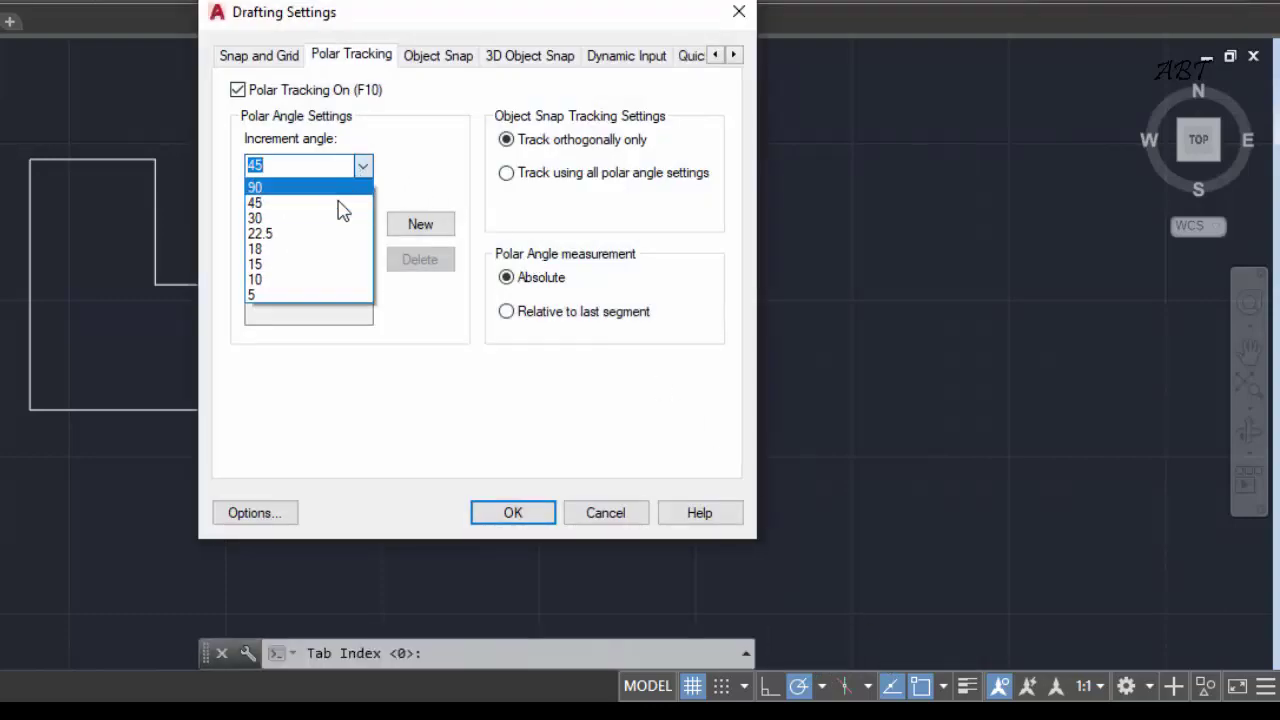
click(340, 218)
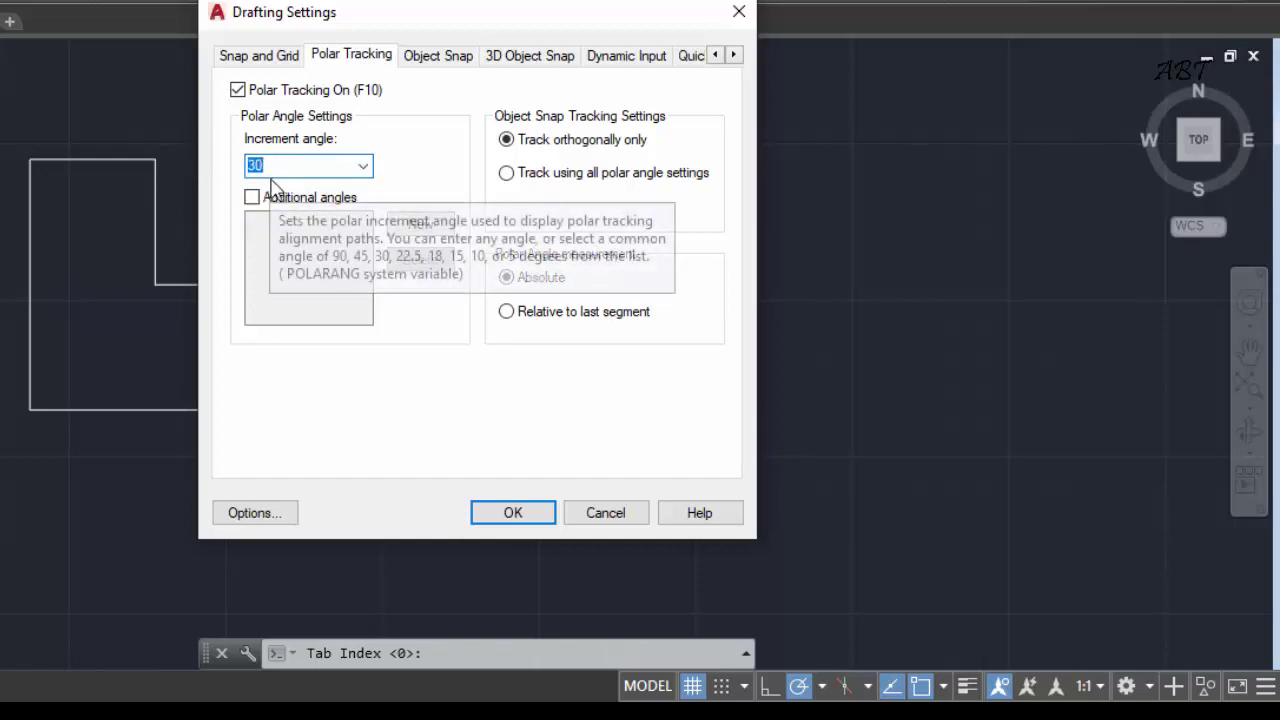
click(532, 516)
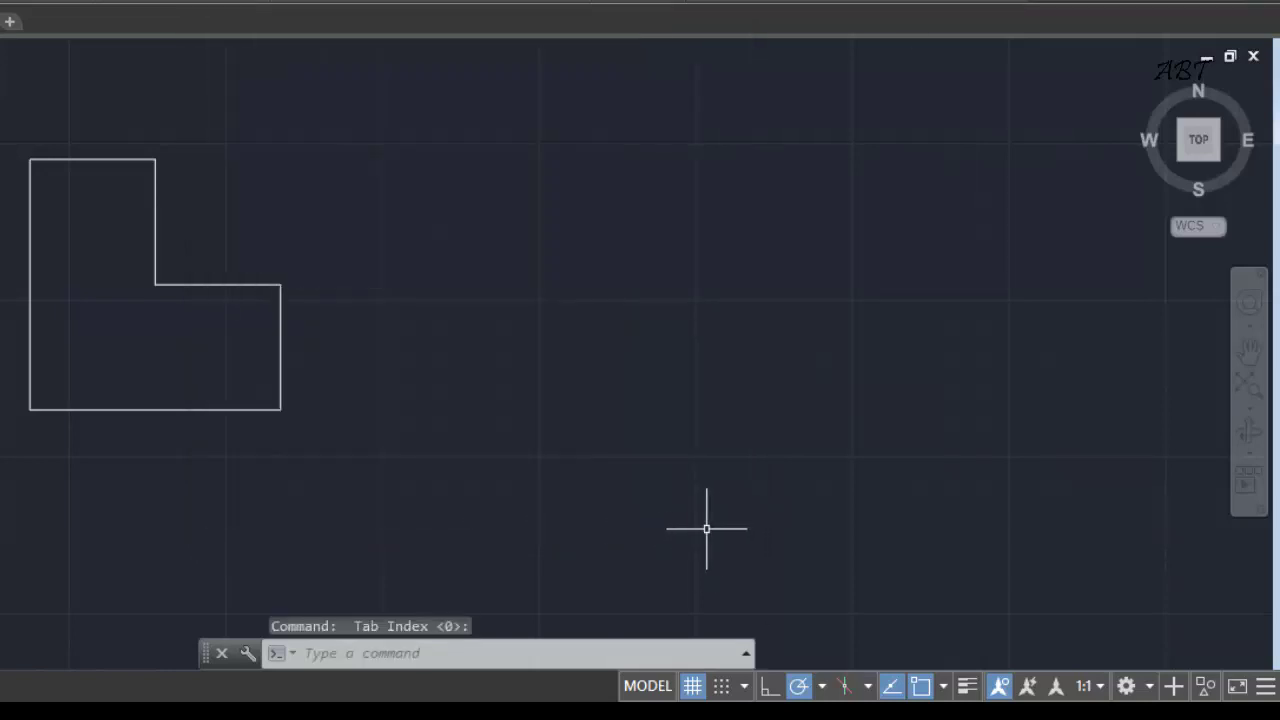
click(822, 687)
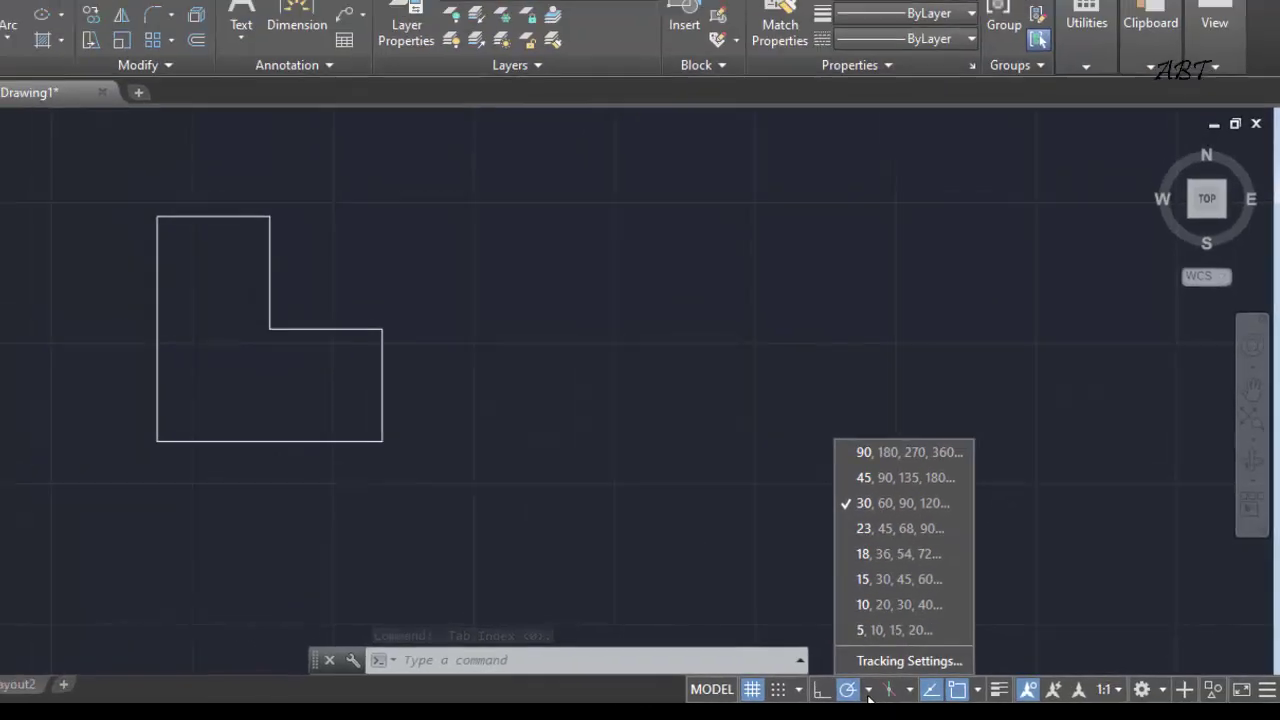
click(868, 695)
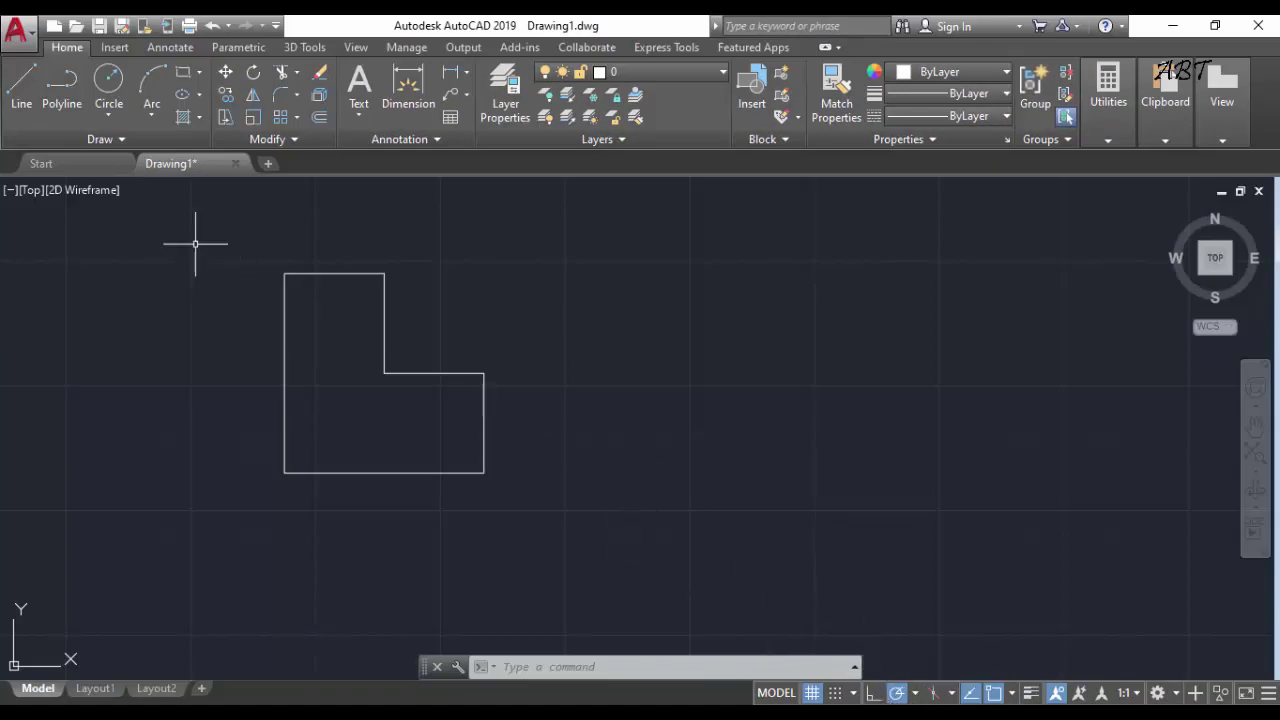
Right of the L-shape, draw four 150-unit lines at 30°, 0°, 60° and 0°
click(22, 88)
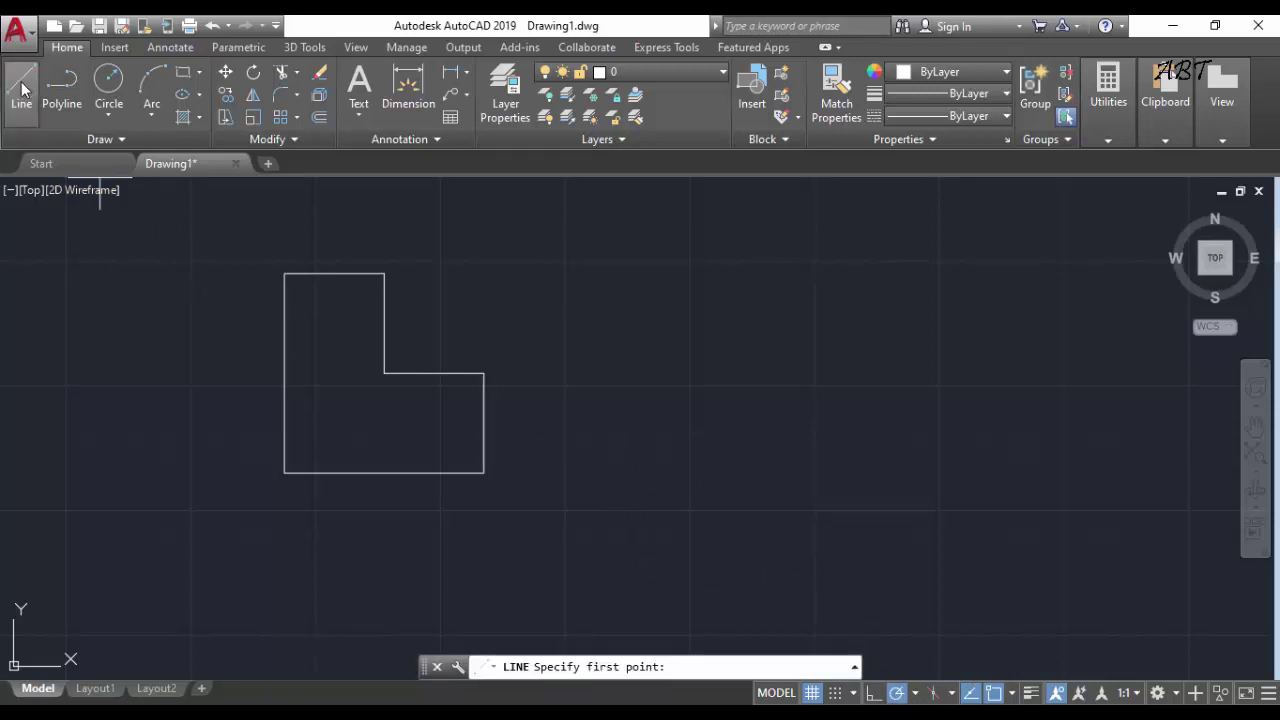
click(673, 430)
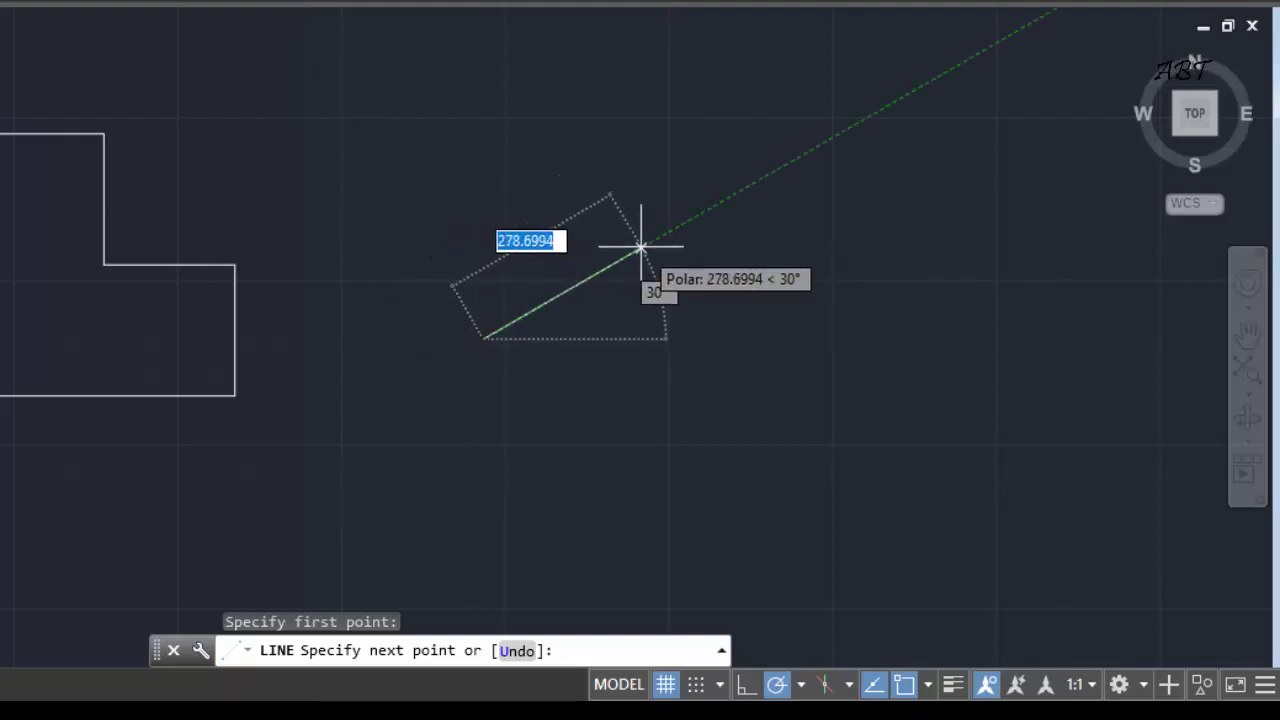
text(150)
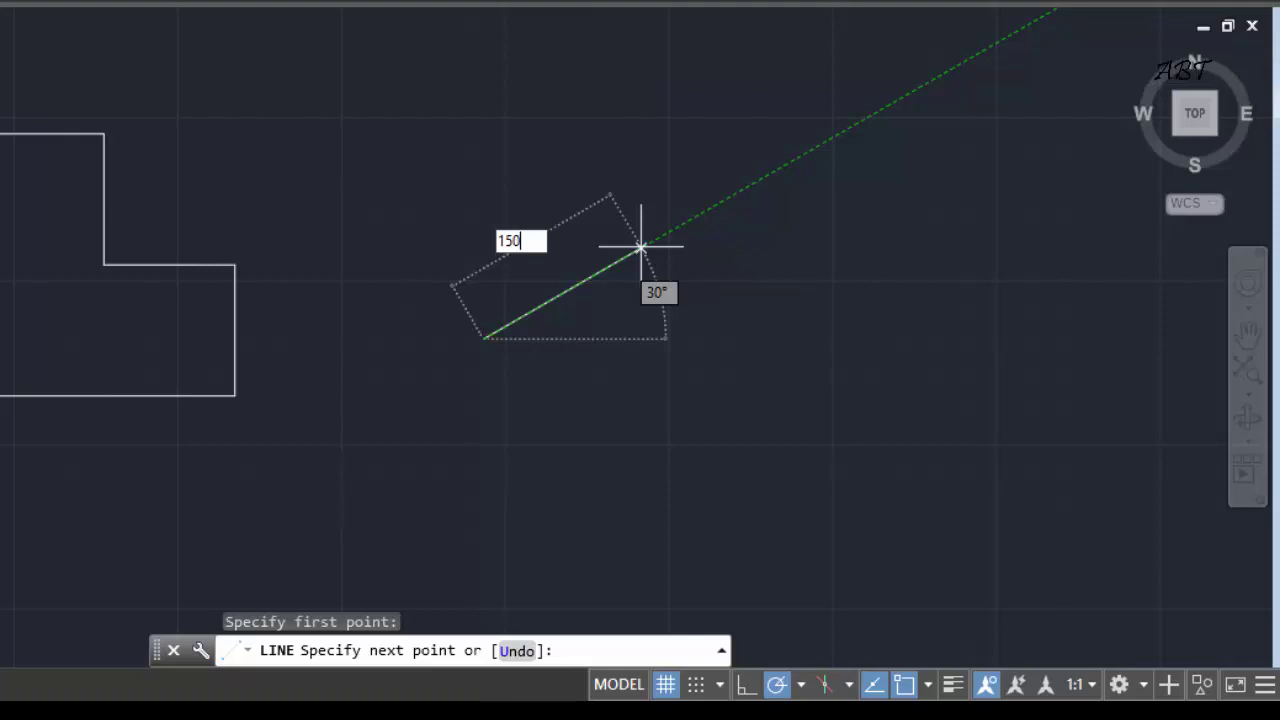
key(Return)
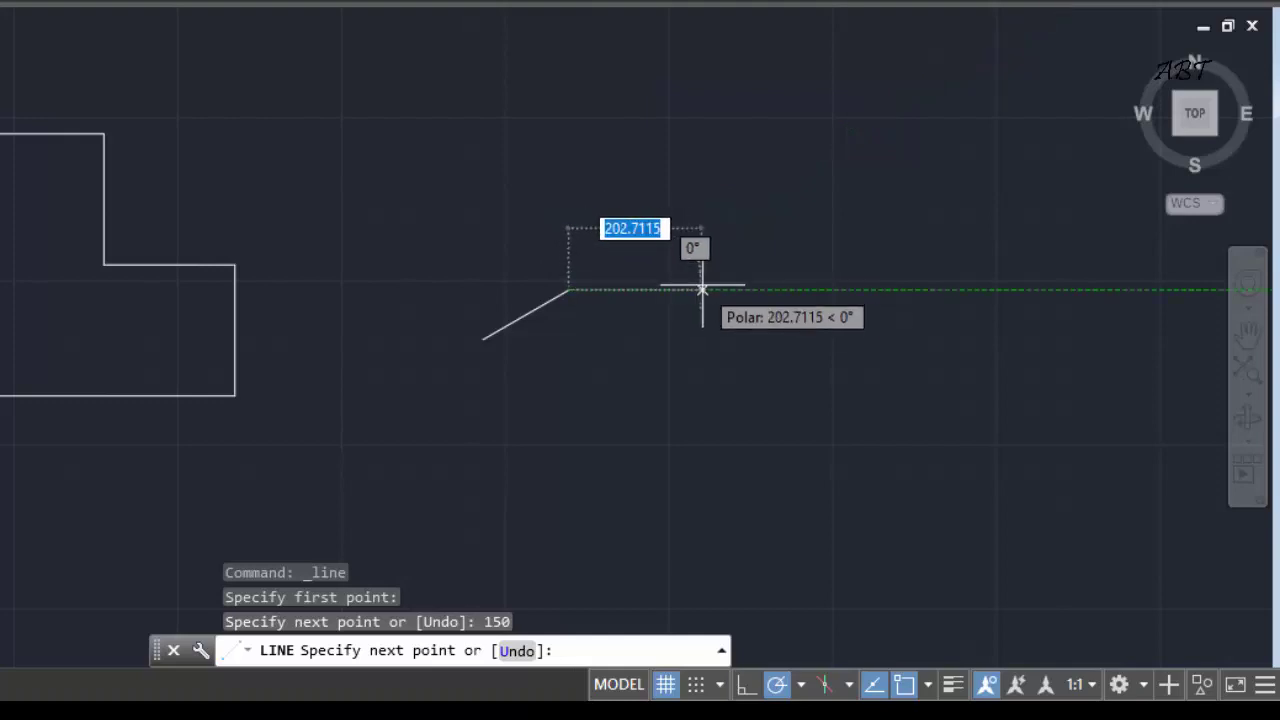
text(1)
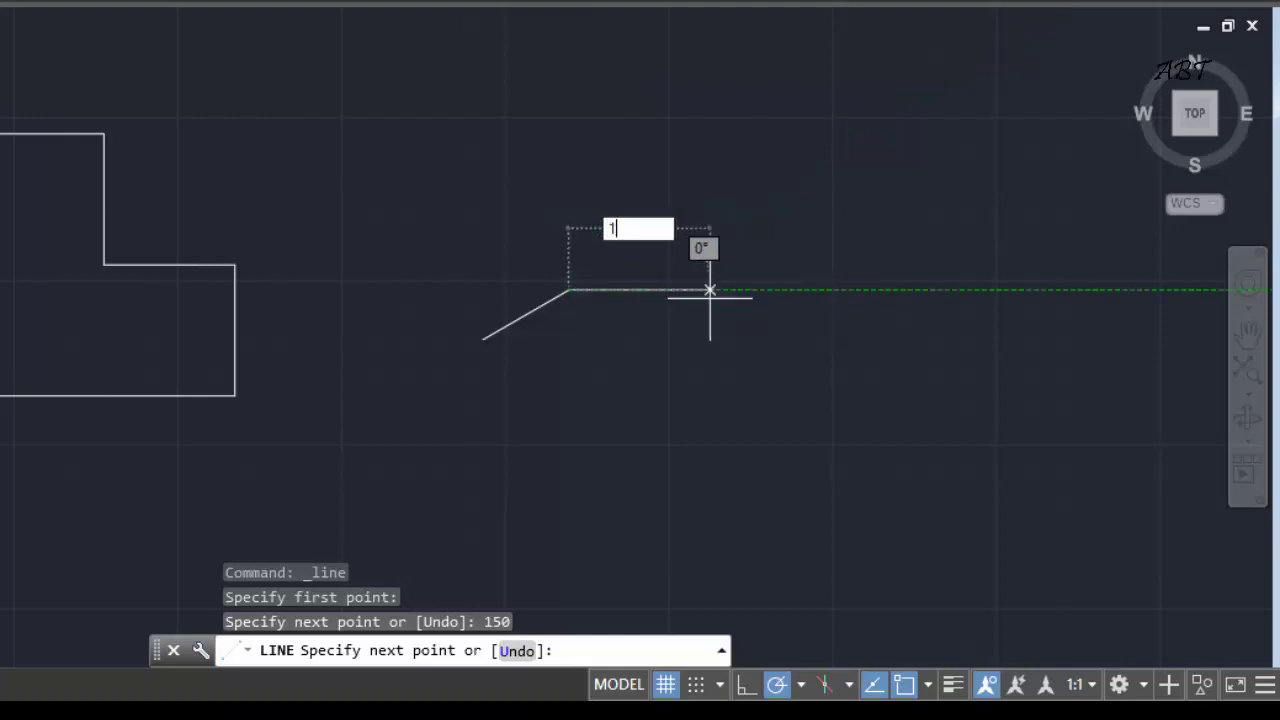
text(50)
key(Return)
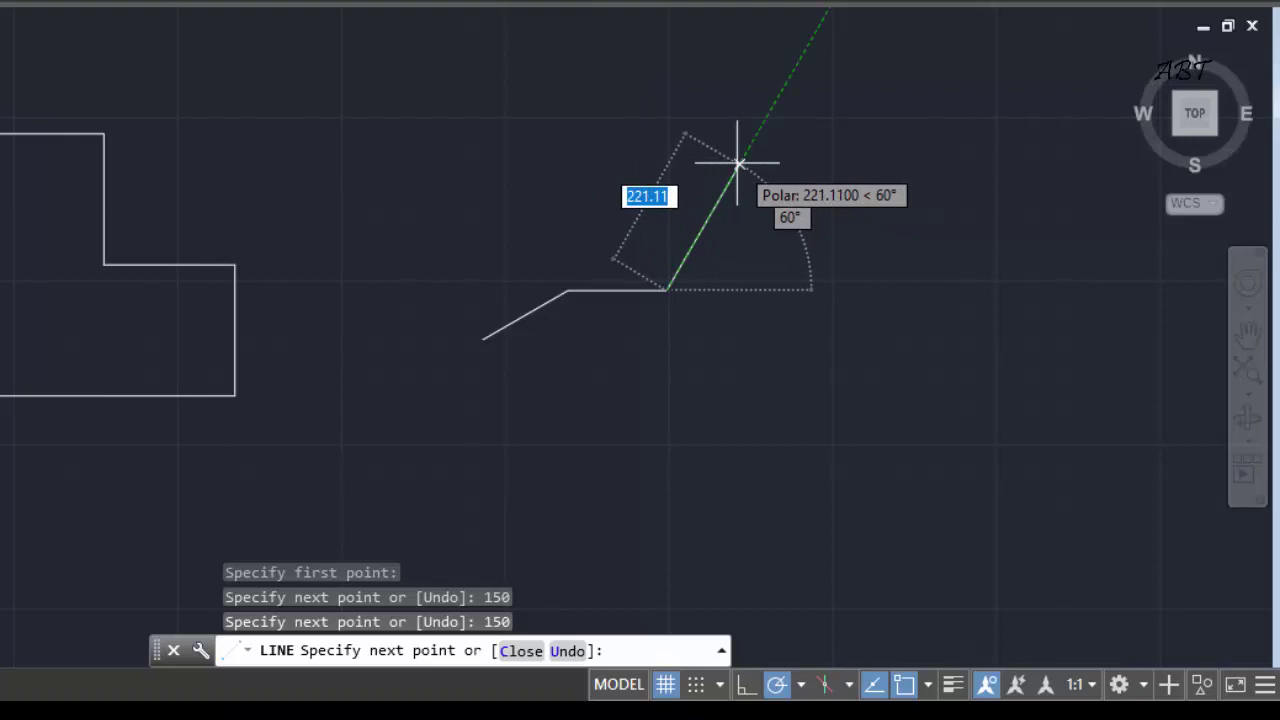
text(150)
key(Return)
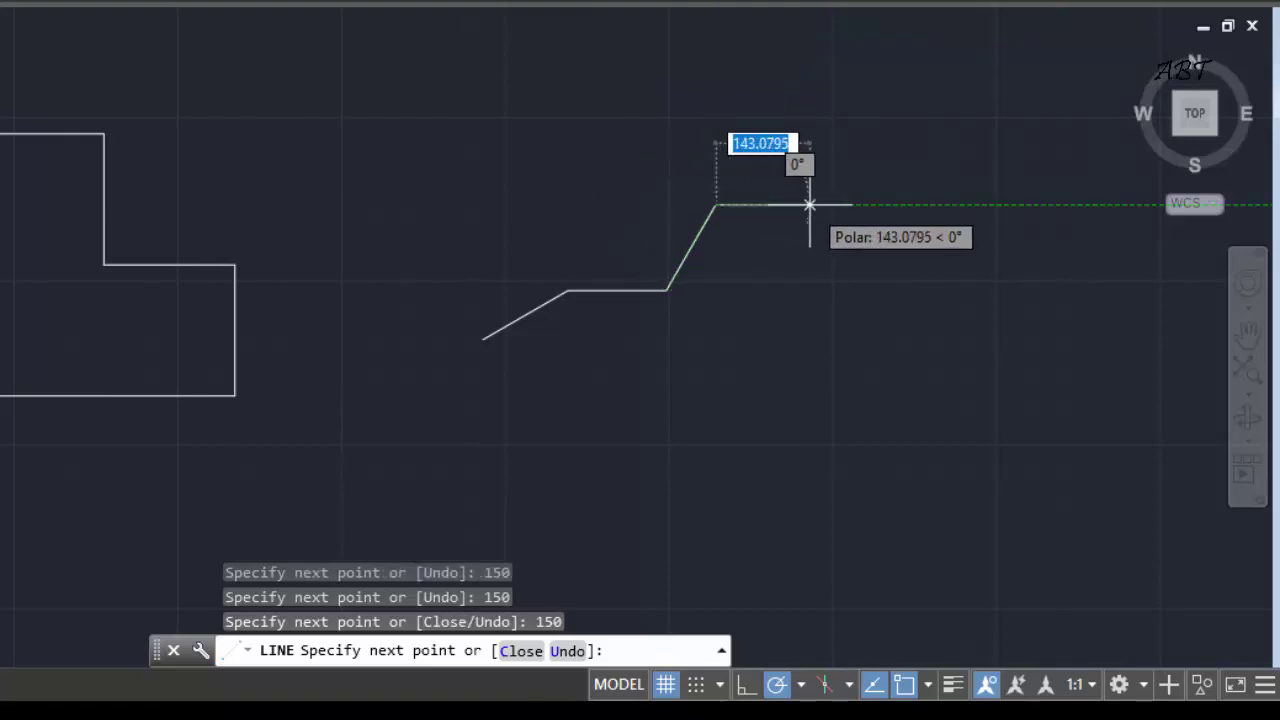
text(150)
key(Return)
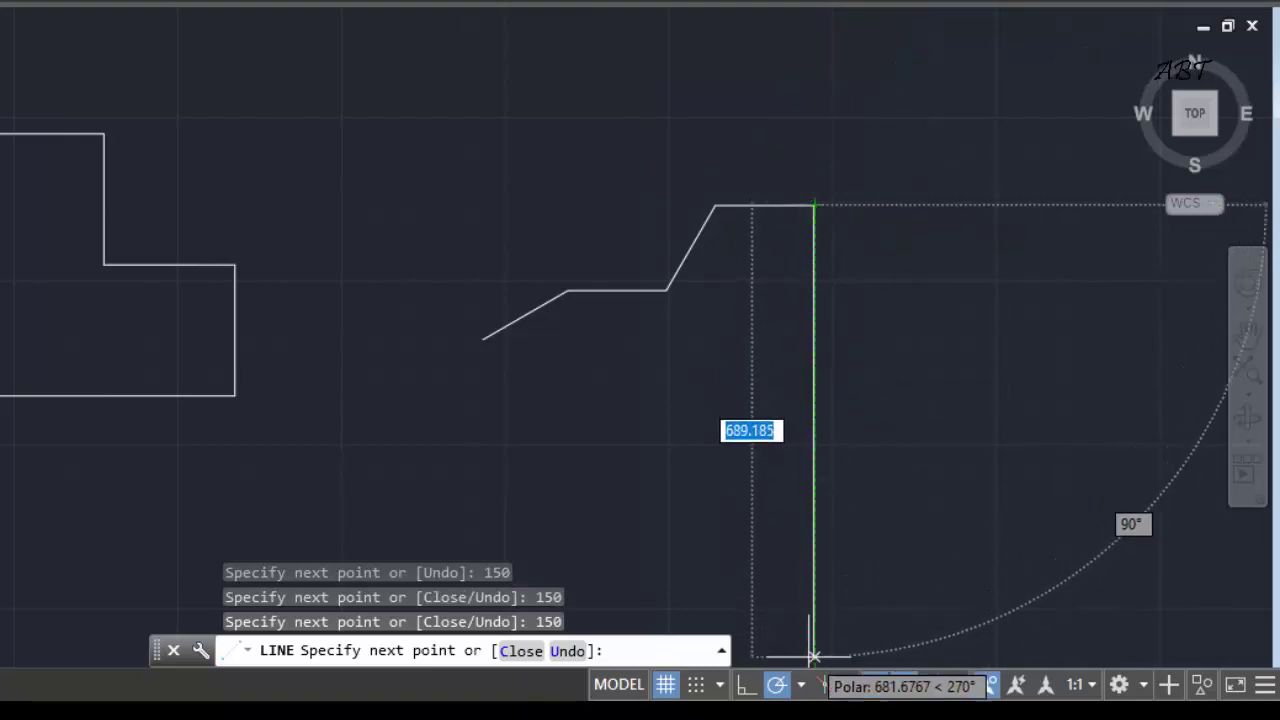
Switch the polar increment to 45°, then add 150-unit lines at 45°, 0° and 315°
click(801, 686)
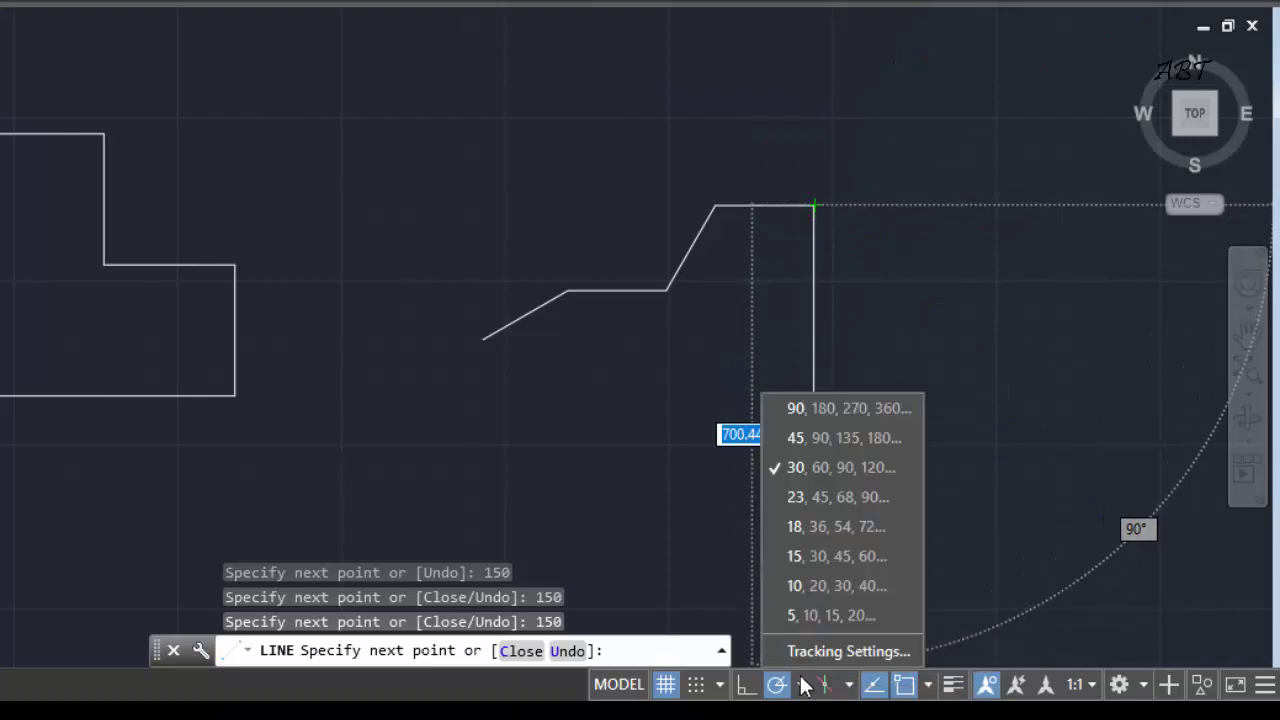
click(822, 438)
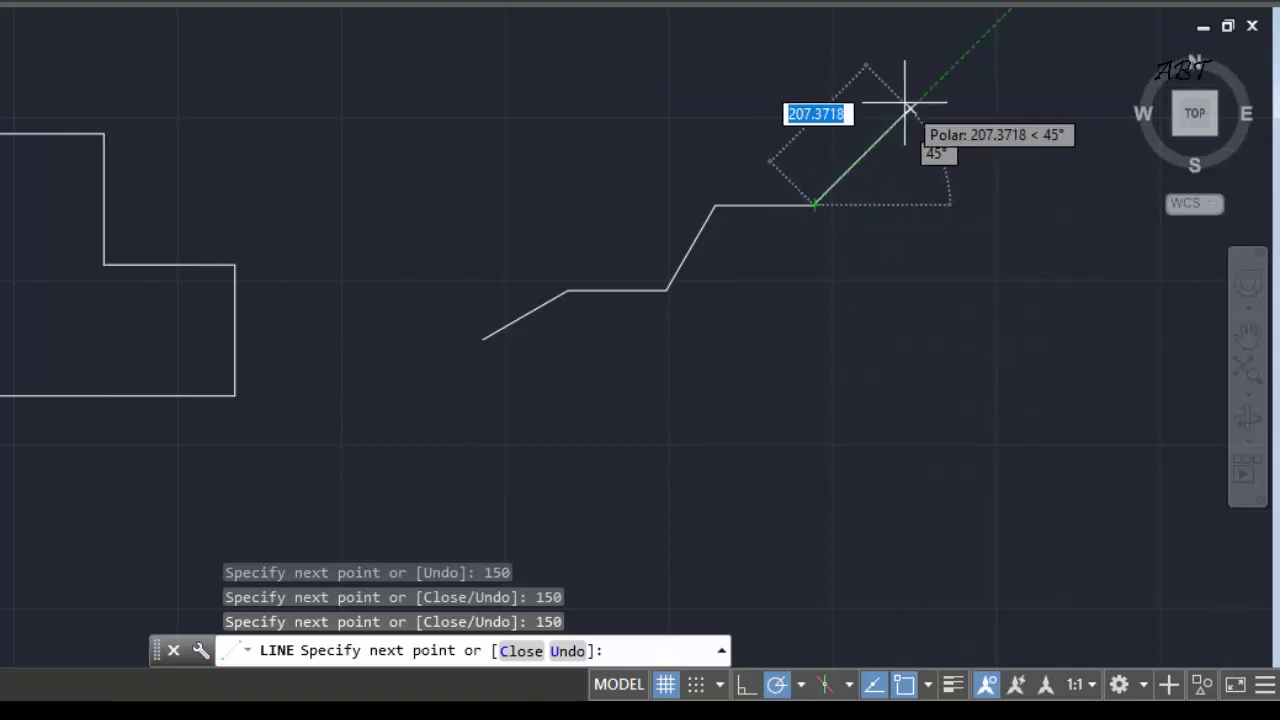
text(150)
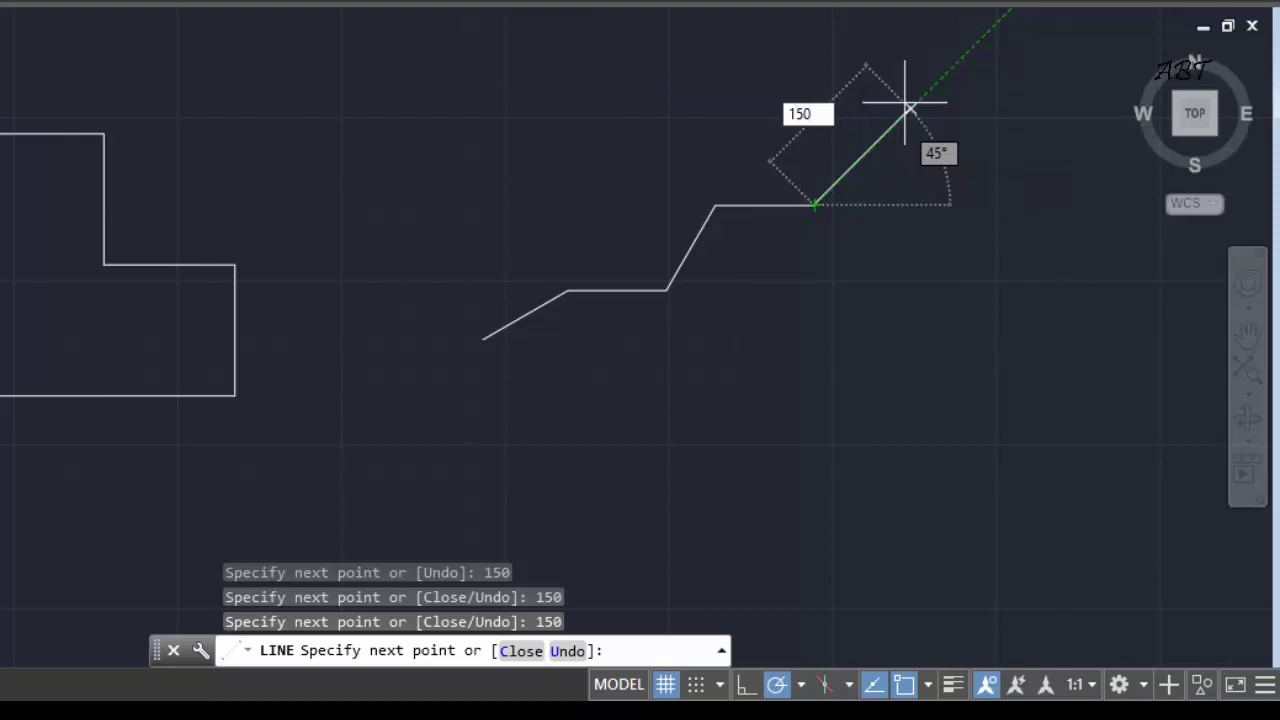
key(Return)
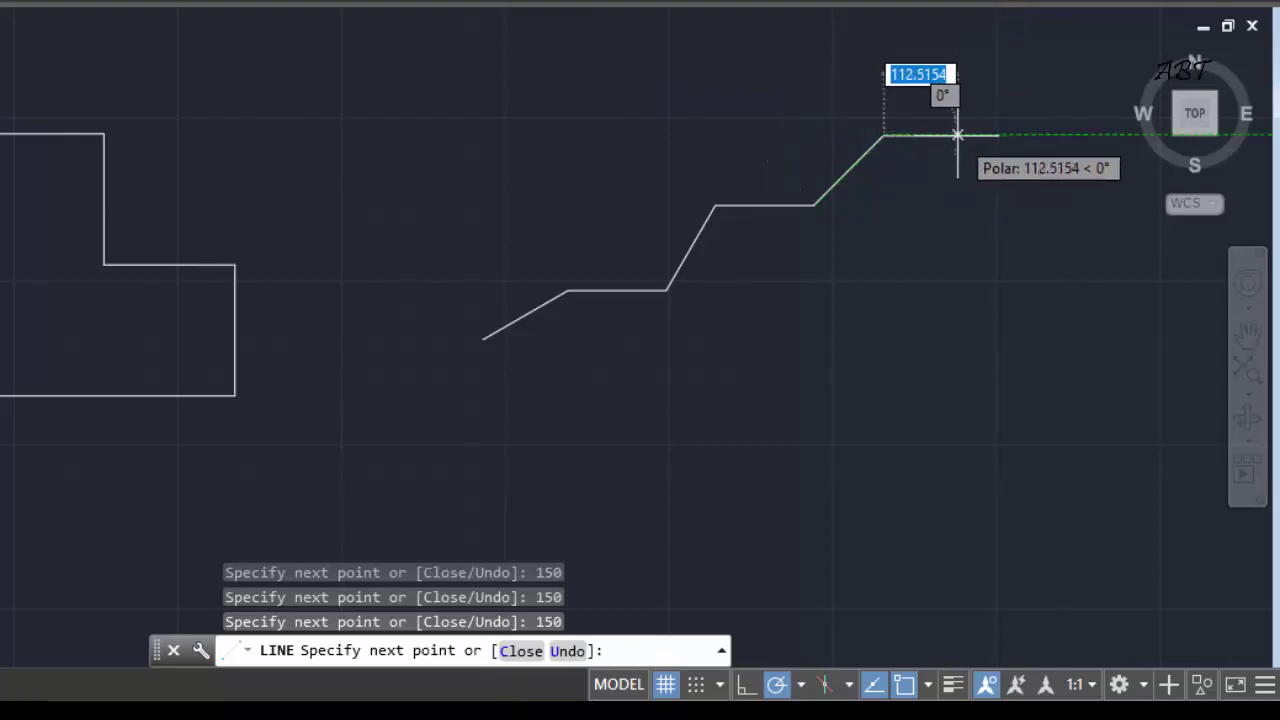
text(150)
key(Return)
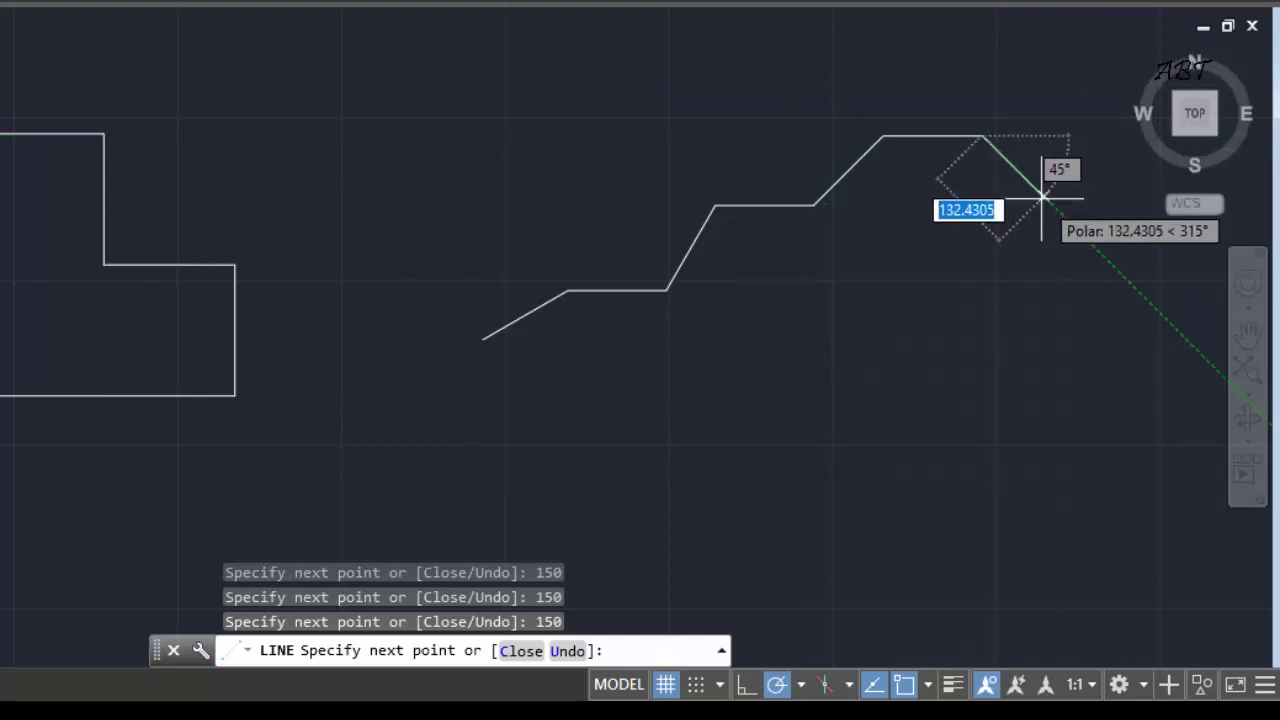
text(150)
key(Return)
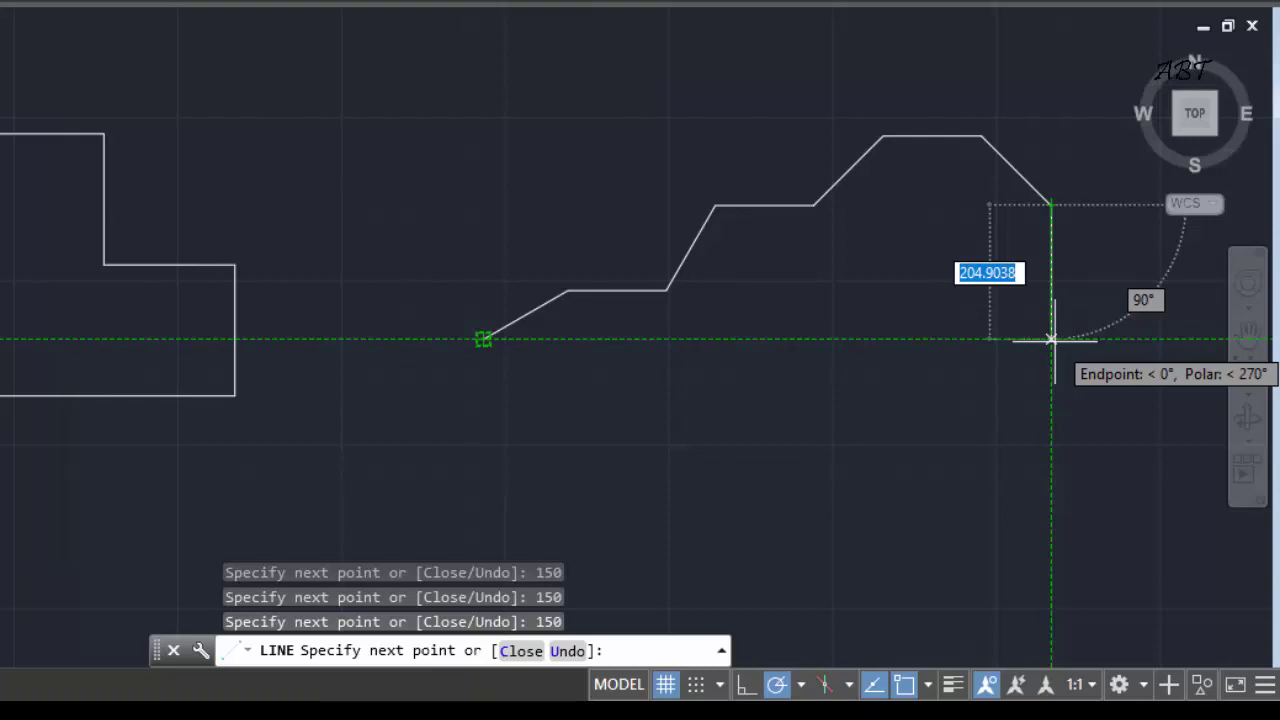
Close the profile with a vertical drop and a horizontal base back to the start point
click(1050, 339)
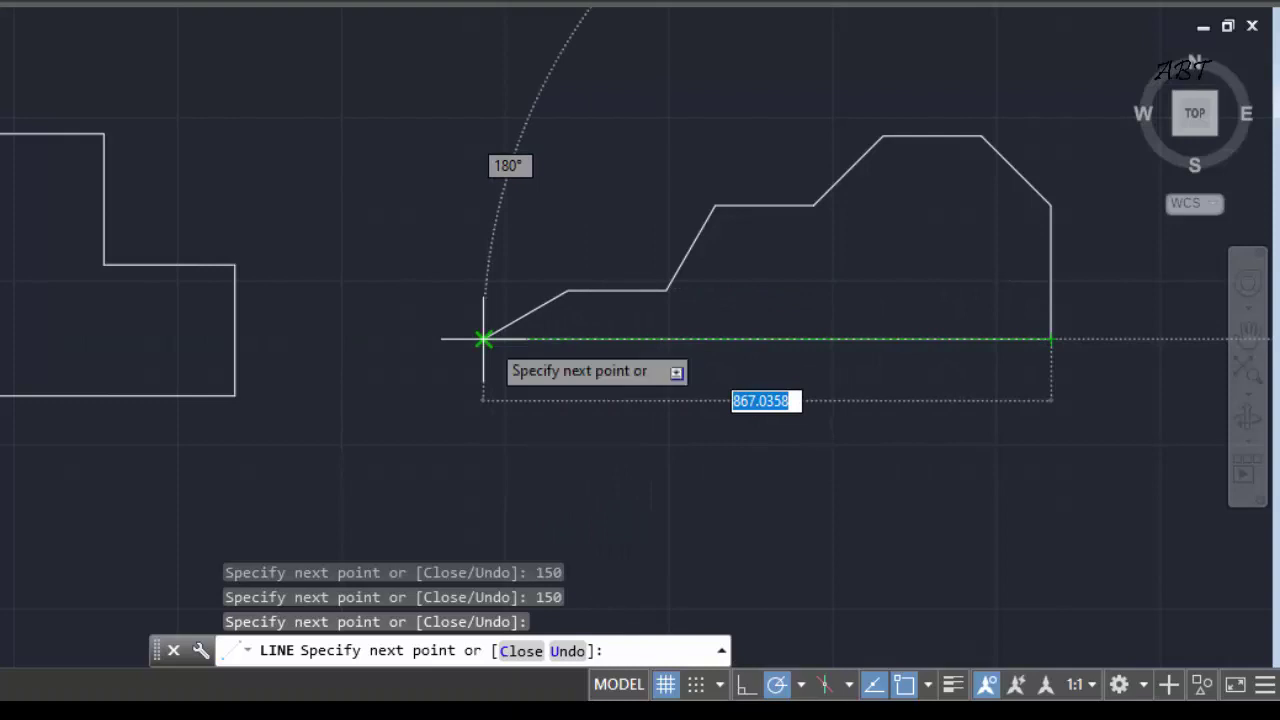
click(483, 339)
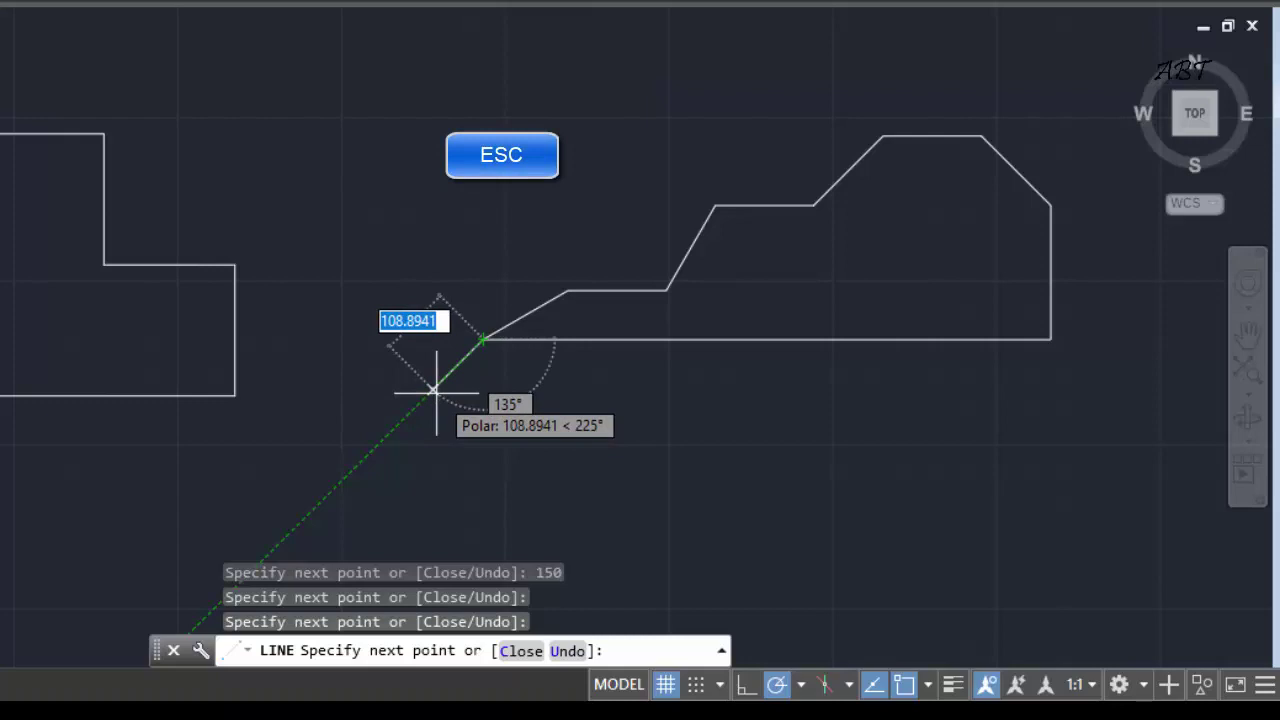
key(Escape)
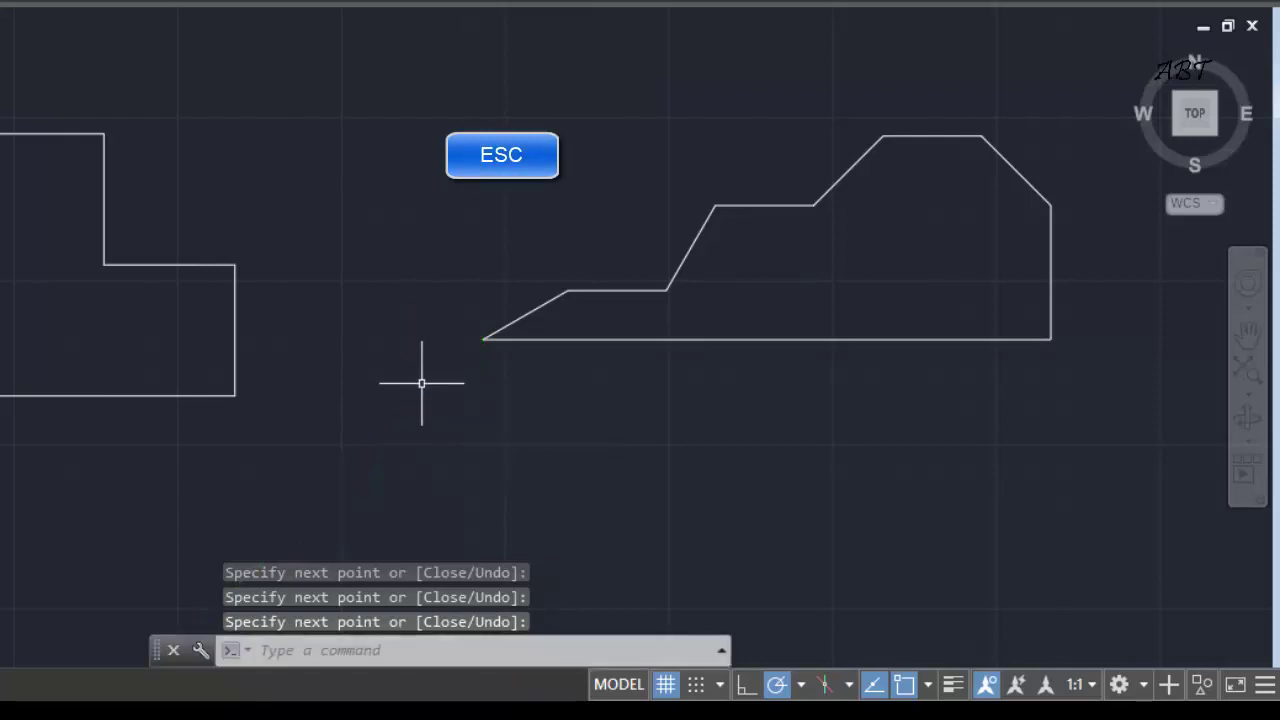